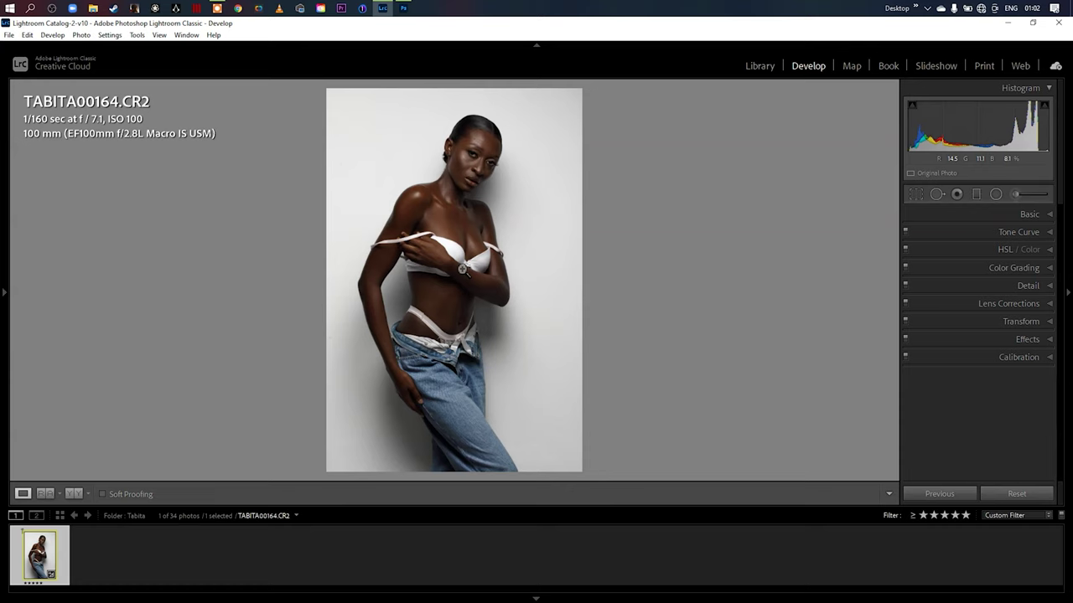
Step: Show TABITA00164.CR2 as side-by-side Before & After in the Develop view
key(y)
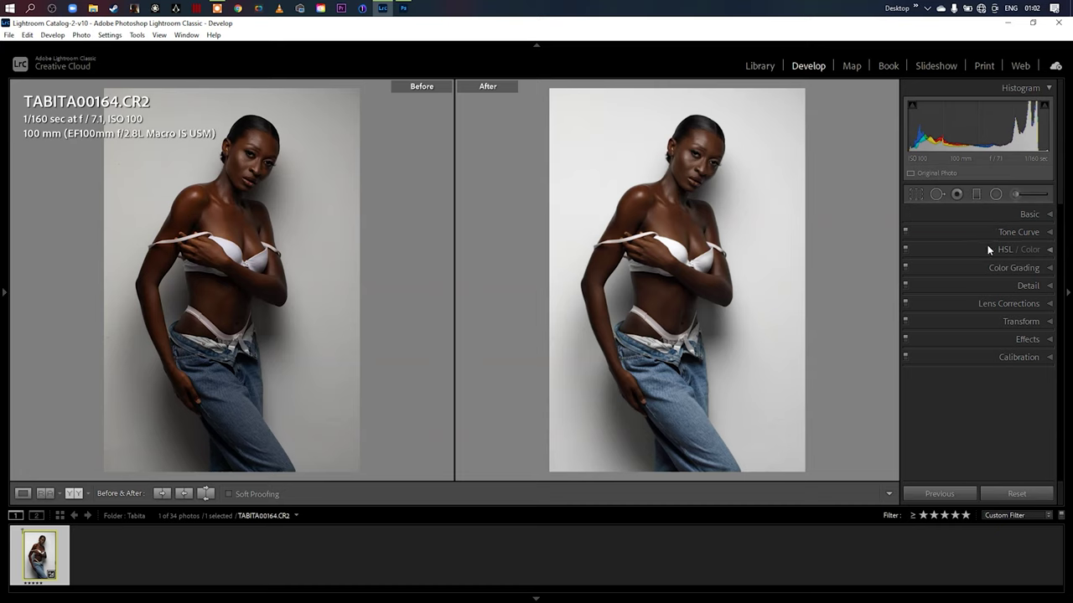
Step: Enable lens profile corrections in the Lens Corrections panel
click(1008, 305)
click(910, 349)
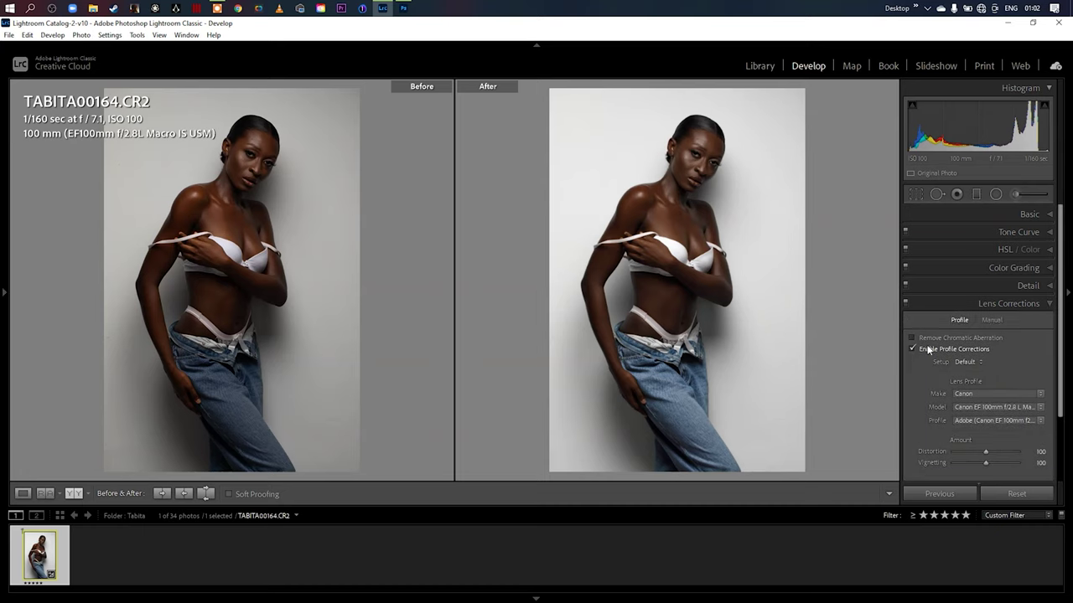
click(972, 304)
Step: Browse camera profiles from the Basic panel and keep Camera Standard
click(1008, 216)
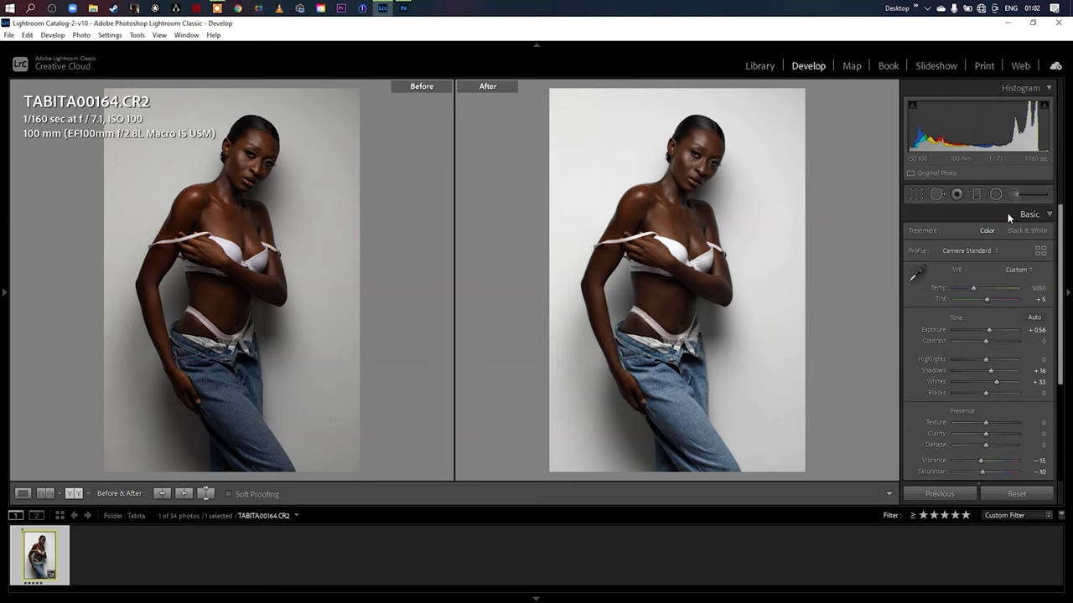
scroll(1061, 261, down, 2)
scroll(1061, 260, up, 2)
click(1041, 251)
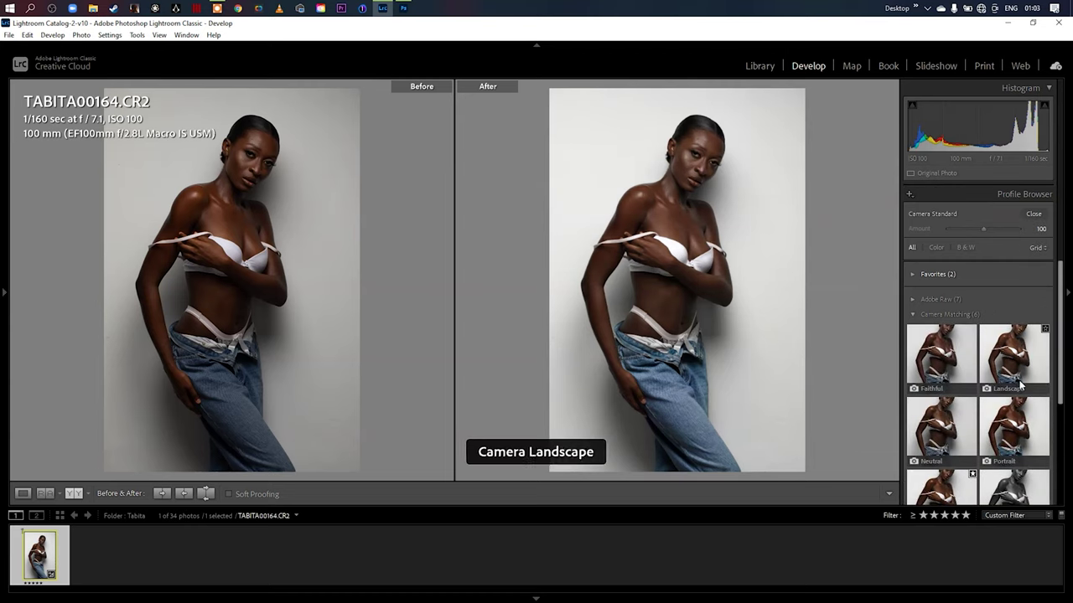
click(1036, 214)
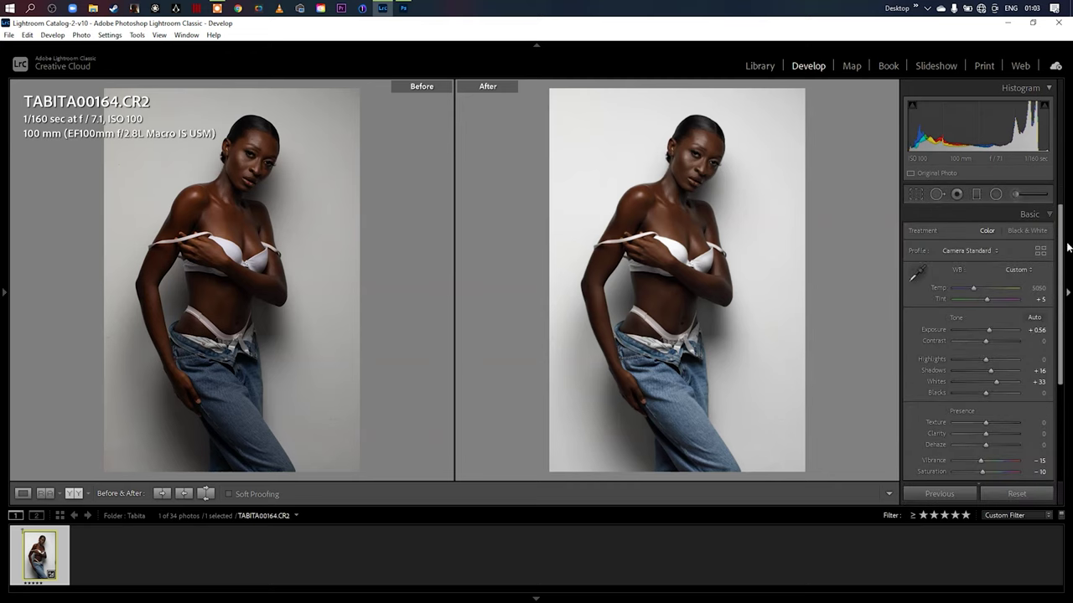
scroll(988, 475, down, 5)
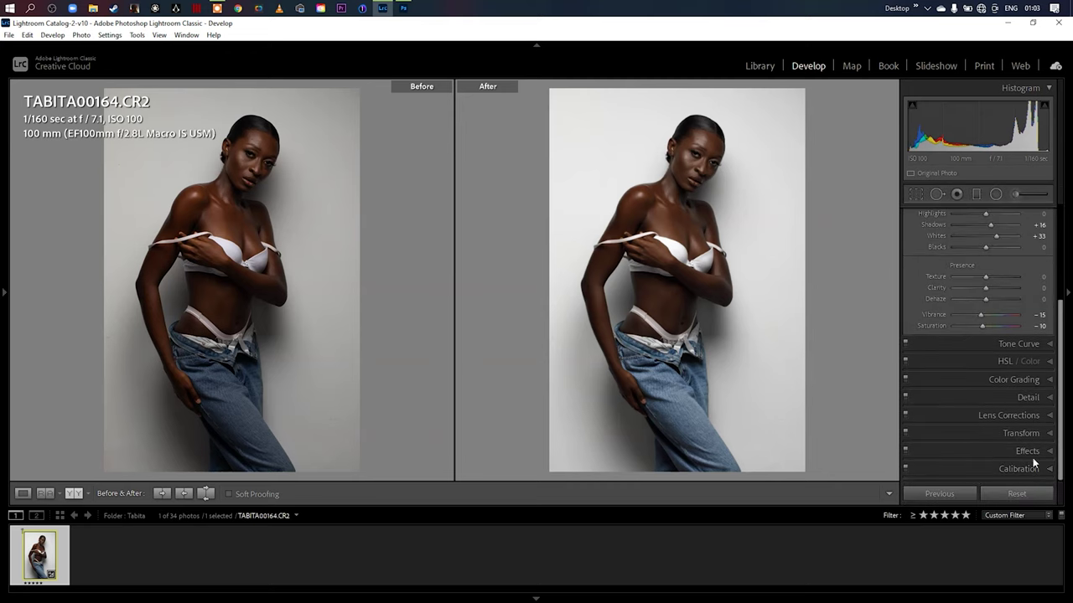
drag(1061, 407, 1061, 302)
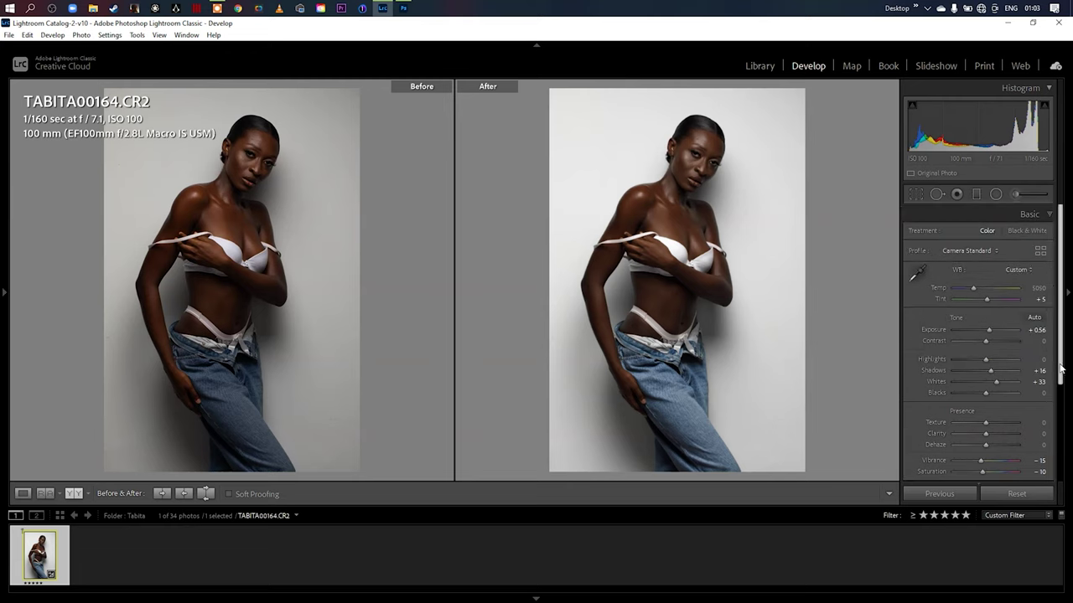
drag(1061, 371, 1061, 384)
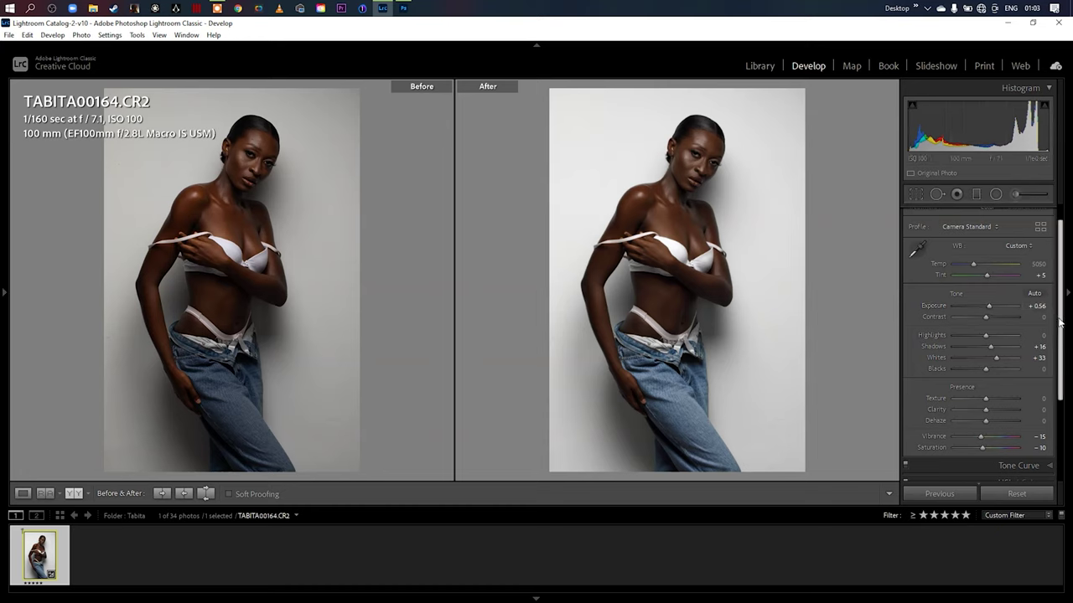
double_click(988, 307)
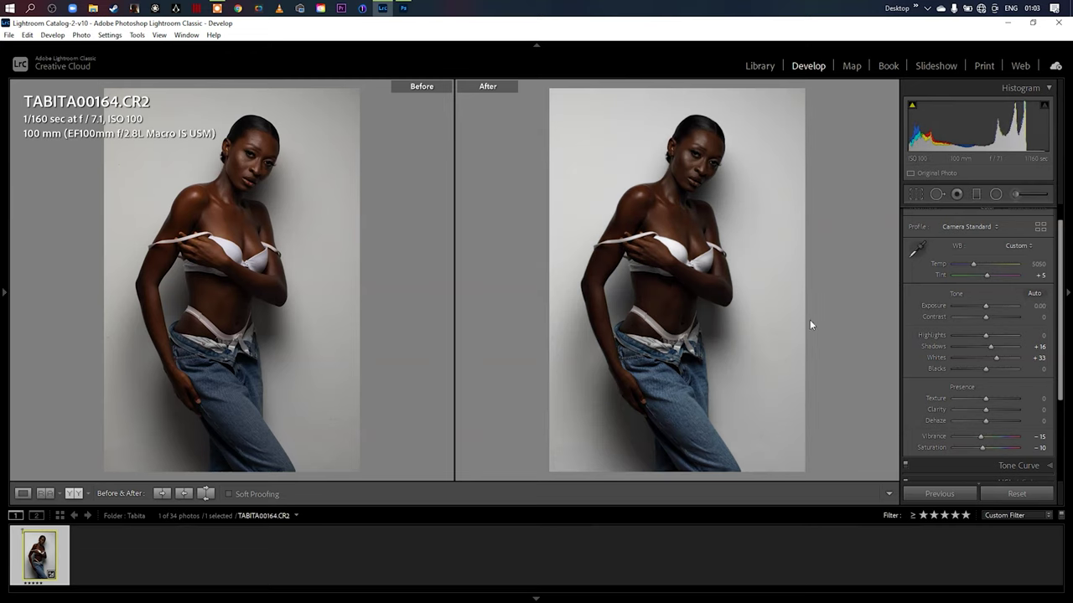
key(ctrl+z)
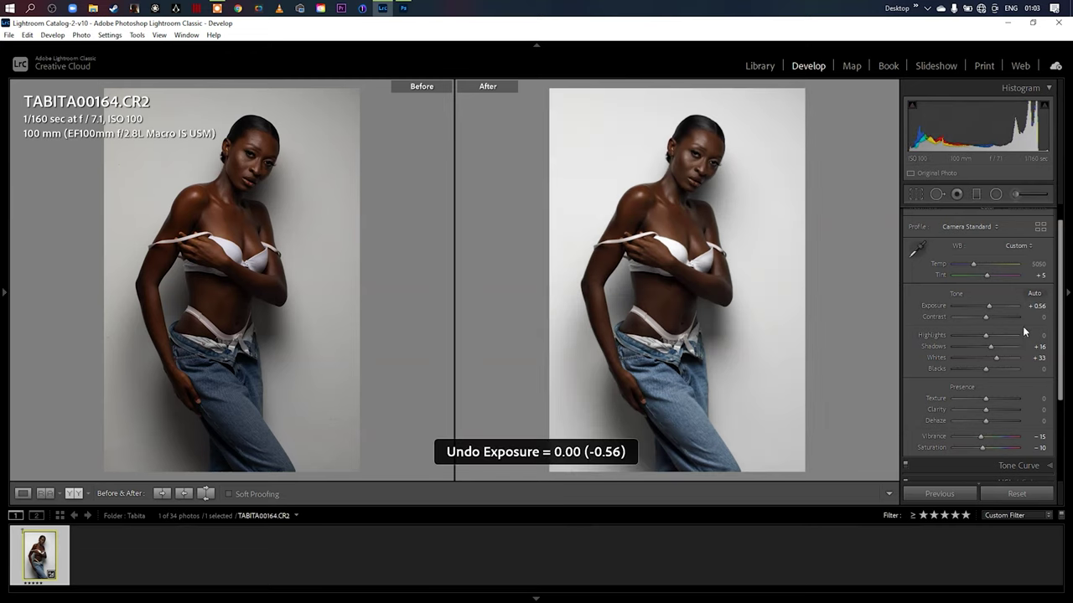
scroll(1055, 327, down, 2)
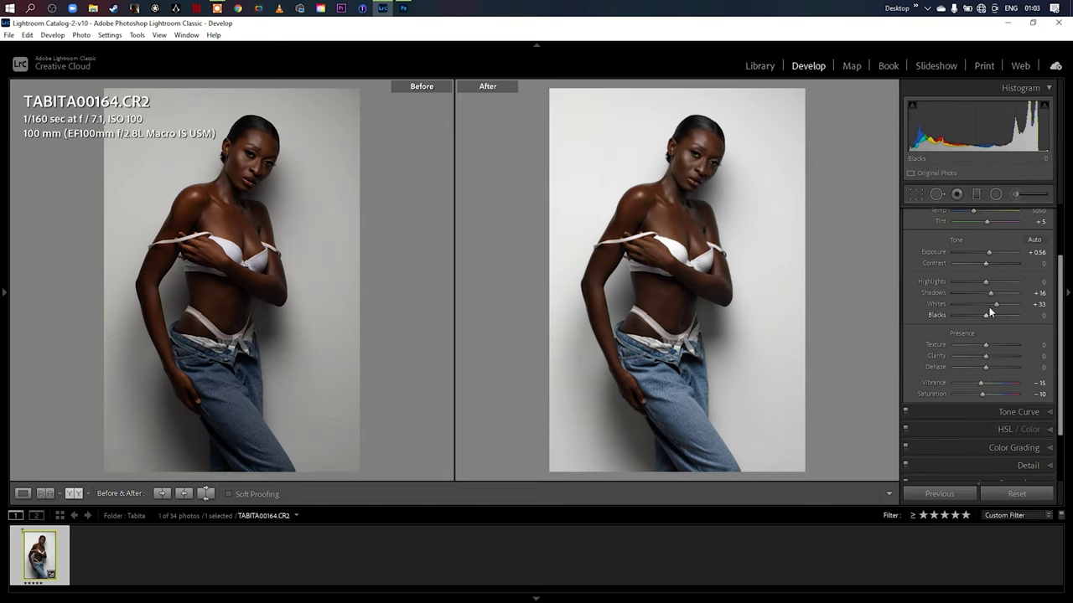
key(ctrl+z)
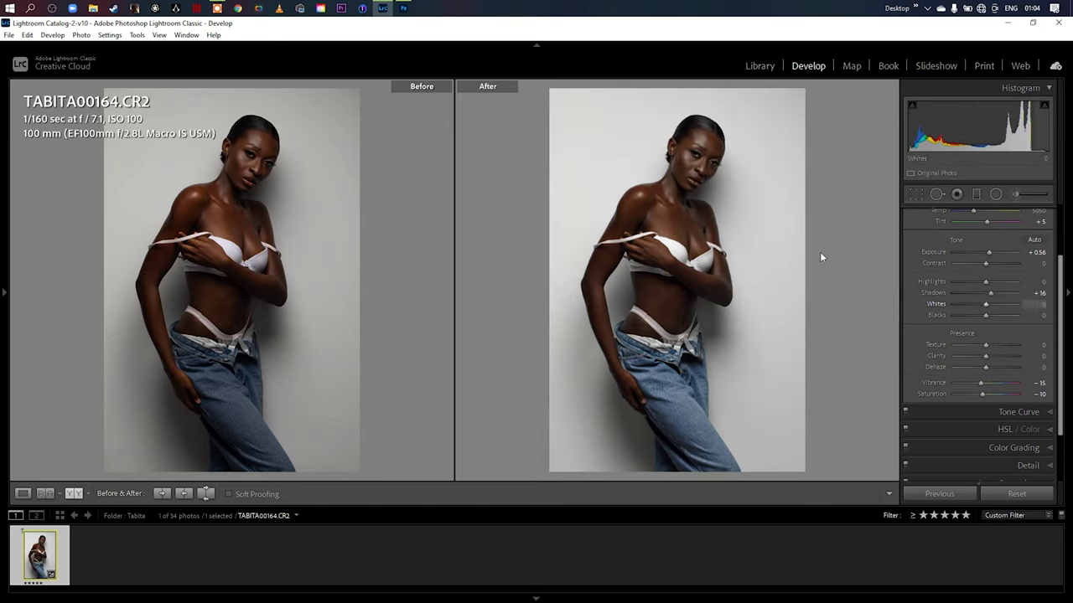
key(ctrl+y)
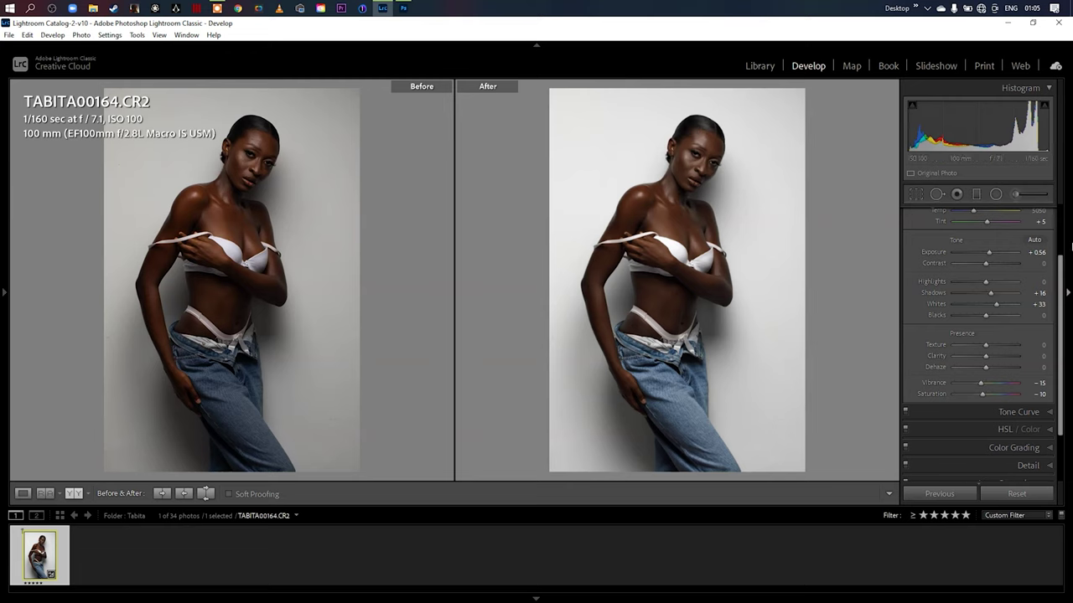
Step: Collapse the Basic panel and expand the HSL / Color panel
scroll(1059, 268, up, 5)
key(ctrl+1)
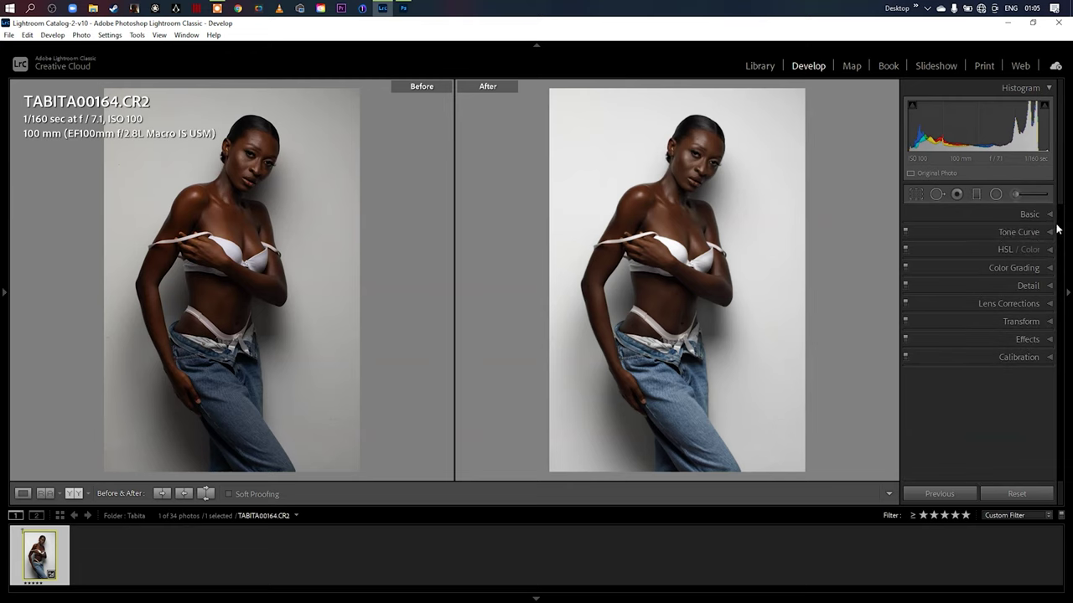
click(1050, 233)
click(1051, 235)
click(1047, 251)
scroll(1061, 260, down, 1)
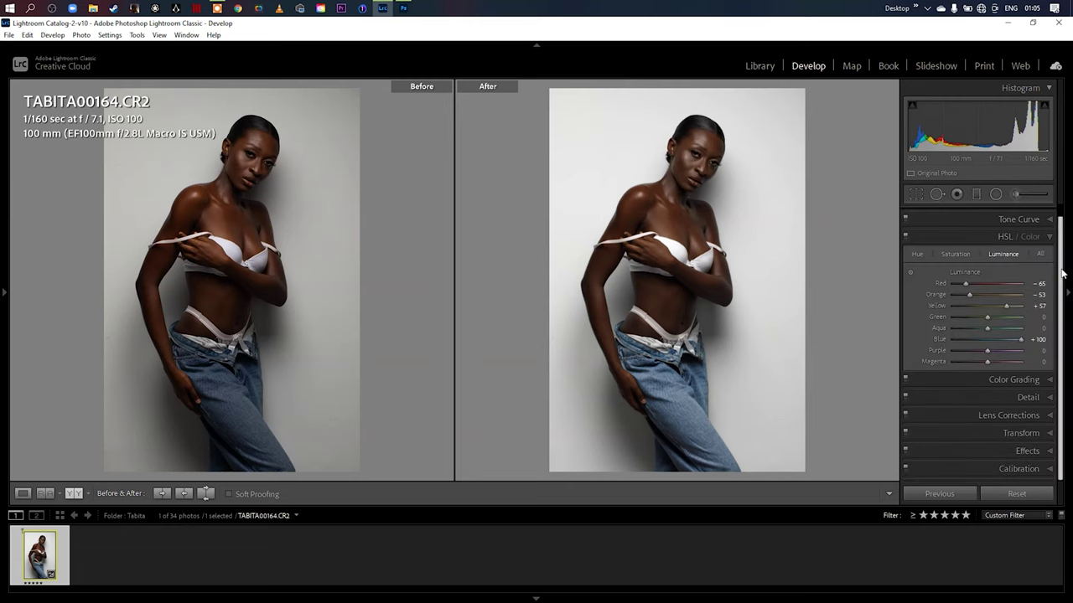
Step: Toggle the HSL adjustments off and on repeatedly to compare their effect
click(906, 238)
click(906, 238)
click(906, 239)
click(906, 240)
click(906, 239)
click(905, 239)
click(906, 239)
click(906, 239)
click(906, 239)
Step: Review Hue and Saturation values, previewing a Yellow saturation reset before restoring −88
click(918, 254)
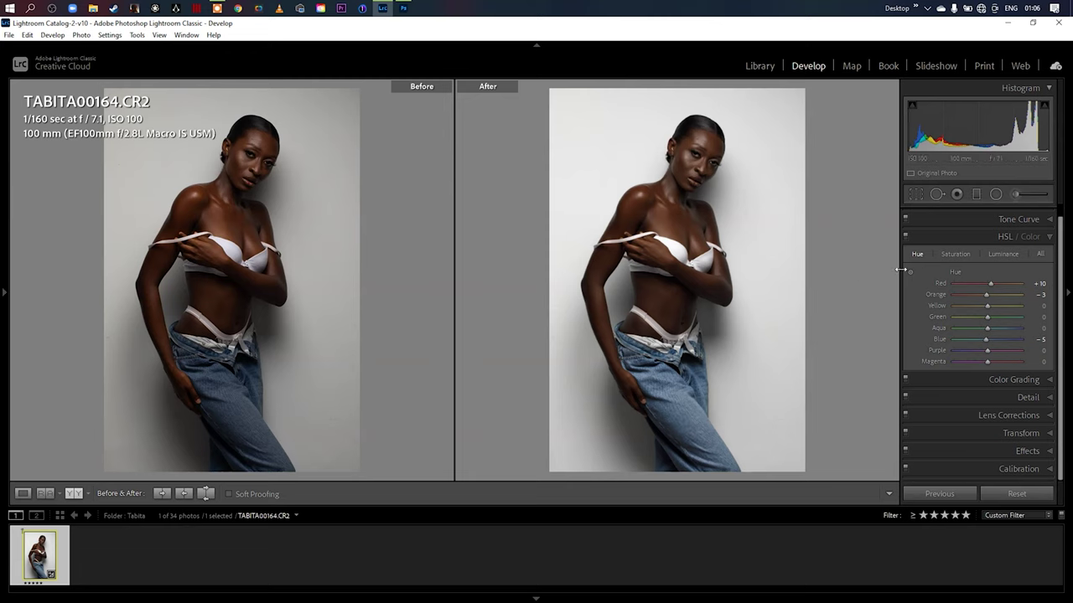
click(952, 254)
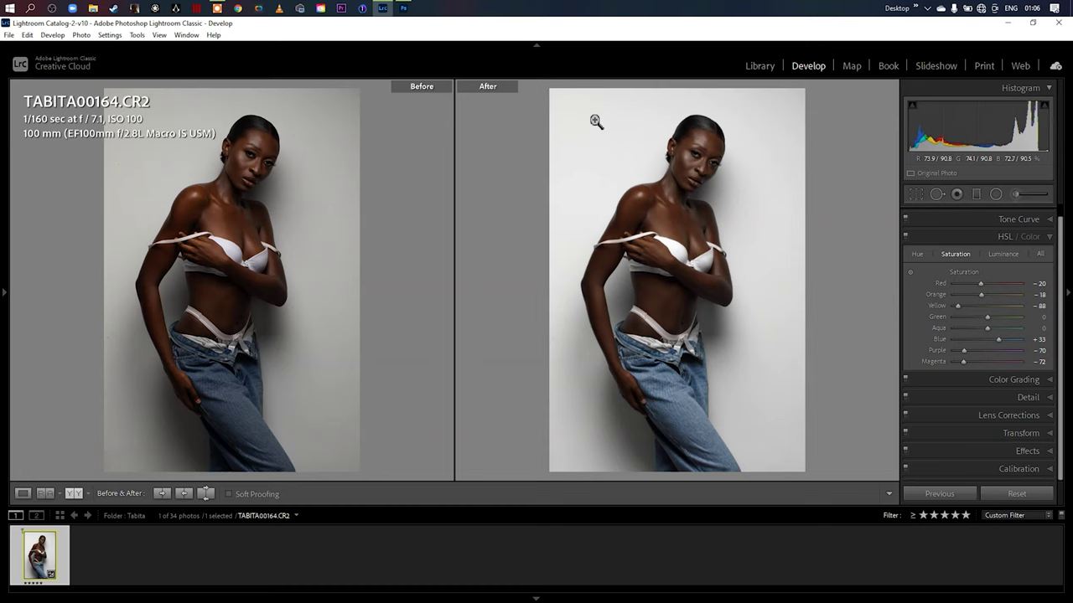
double_click(959, 306)
key(ctrl+z)
Step: Expand the Basic panel to review its sliders, then collapse it again
scroll(1047, 234, up, 2)
click(1029, 214)
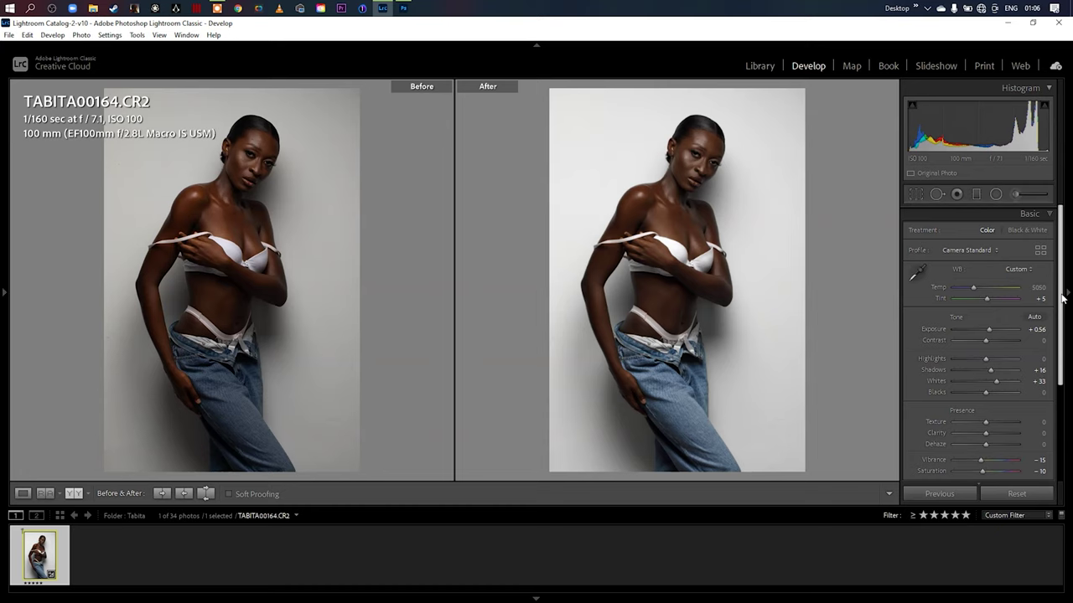
scroll(1061, 297, down, 3)
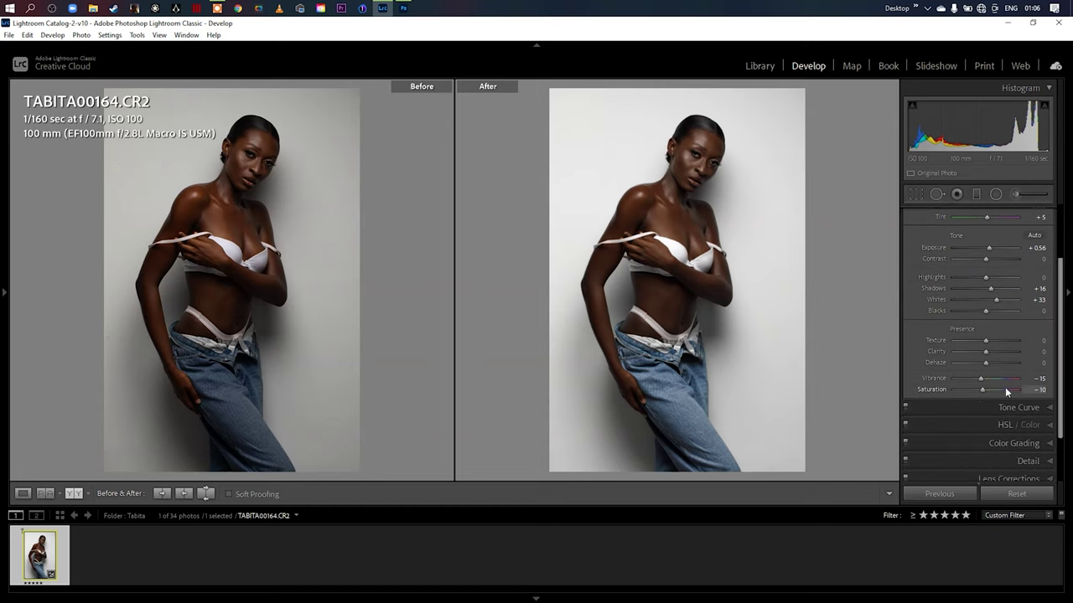
scroll(1057, 358, up, 4)
click(1041, 216)
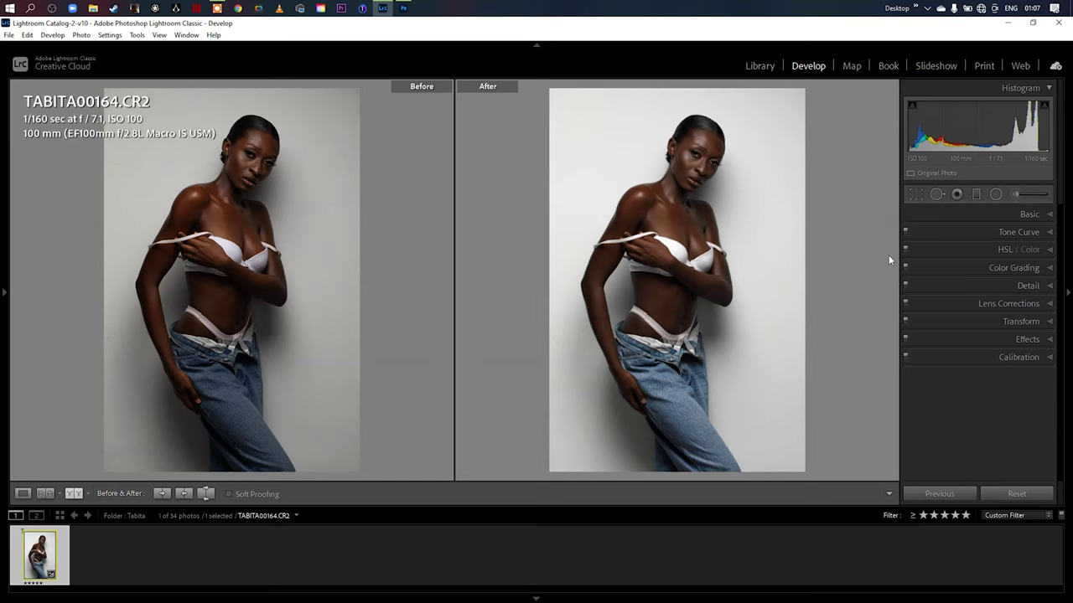
Step: Show HSL Luminance and preview Orange, Red and Blue resets, restoring −53, −65 and +100
click(1047, 251)
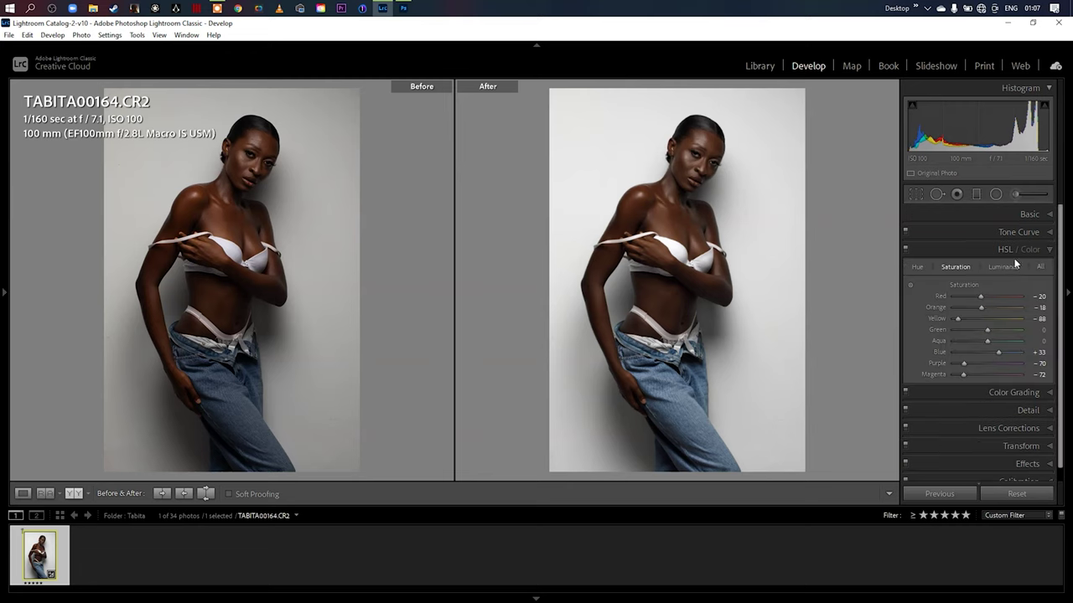
click(1003, 268)
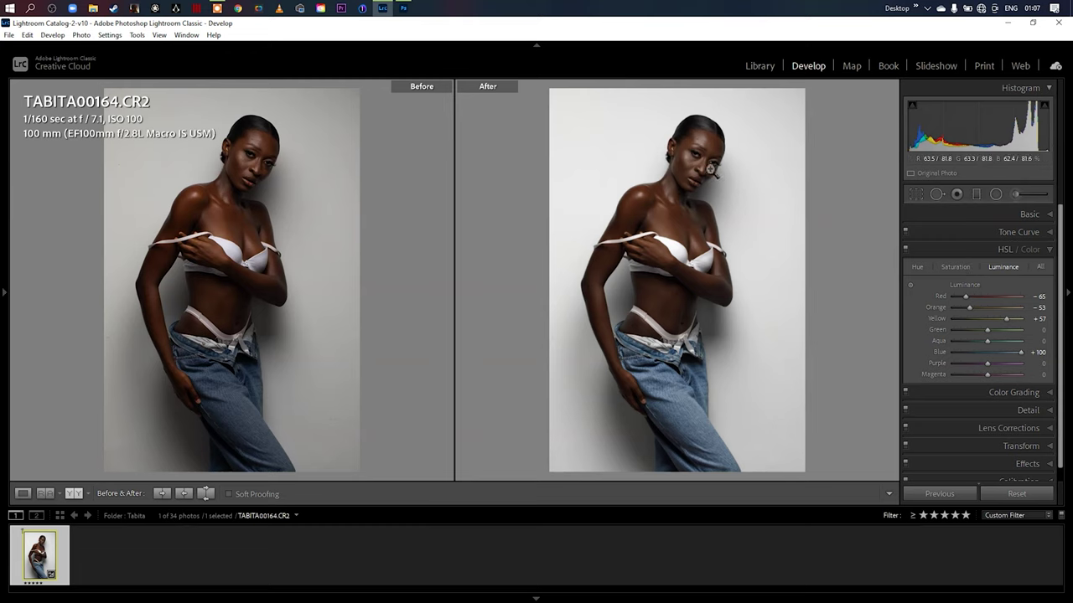
double_click(969, 307)
key(ctrl+z)
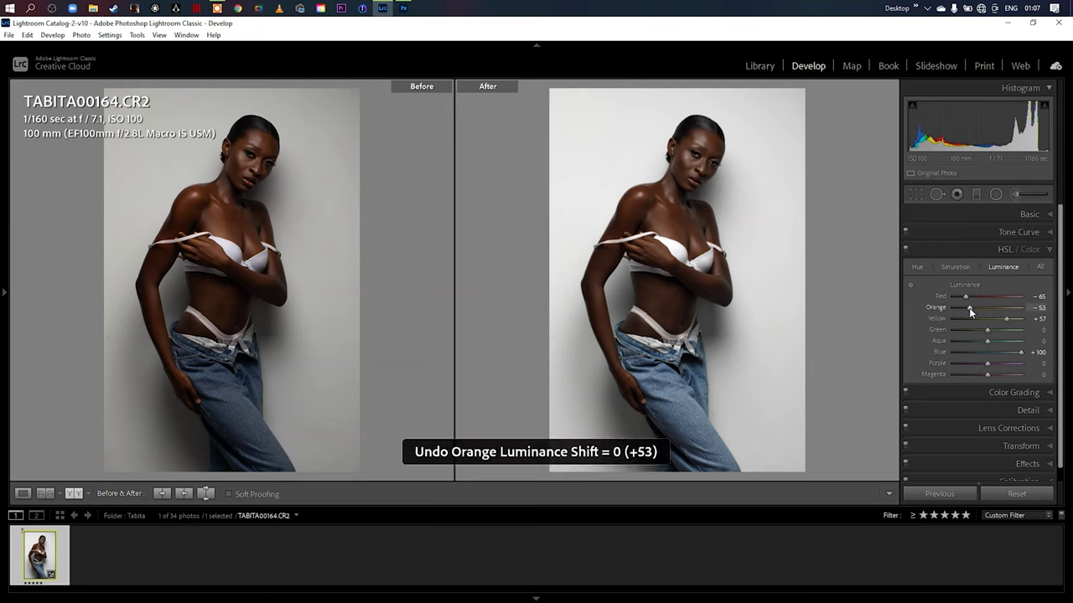
double_click(966, 296)
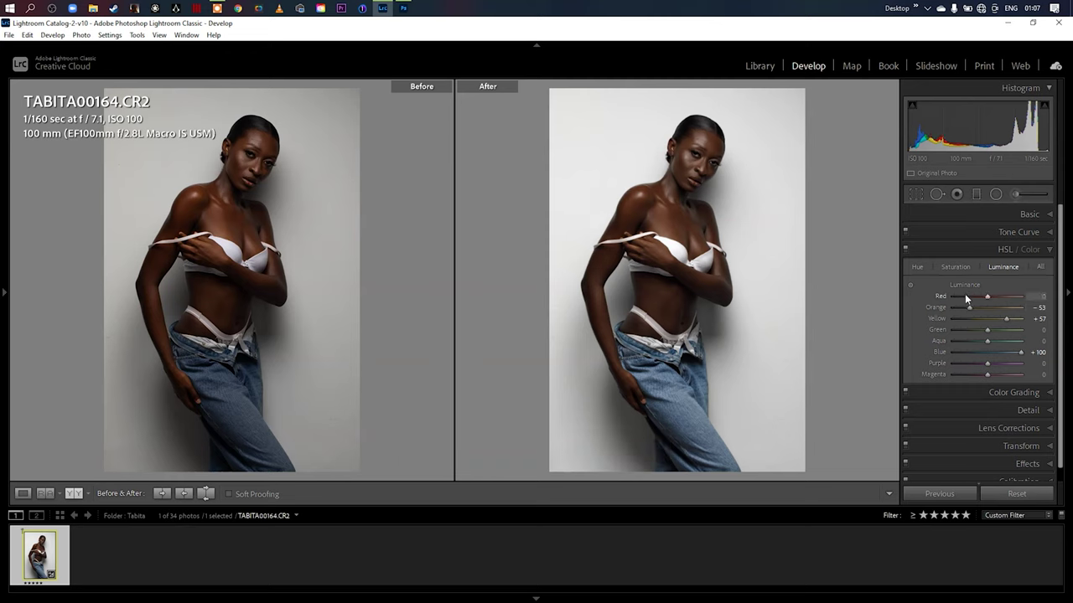
key(ctrl+z)
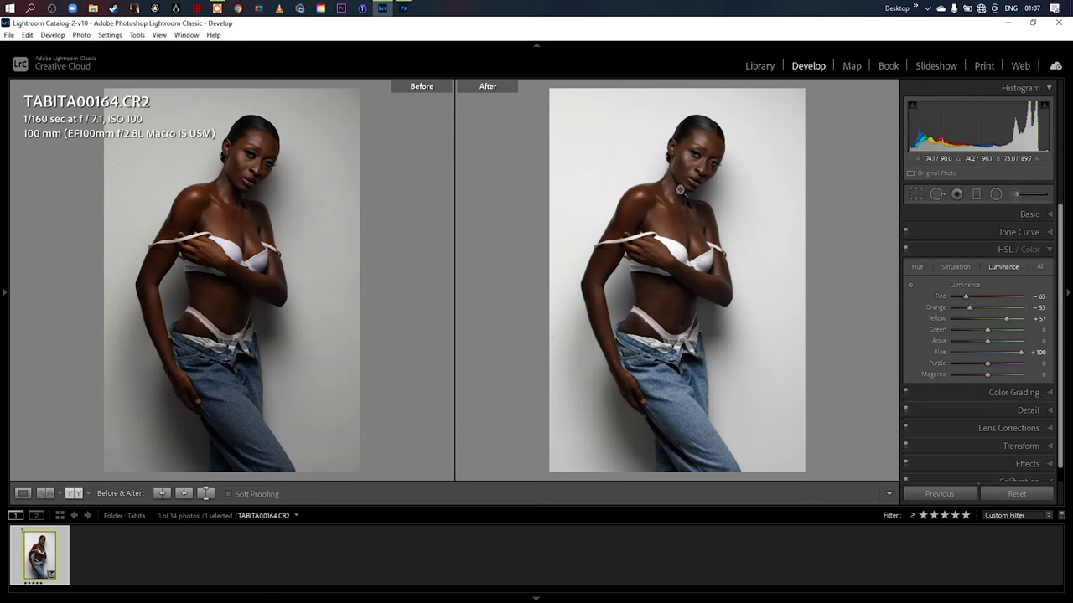
double_click(1021, 352)
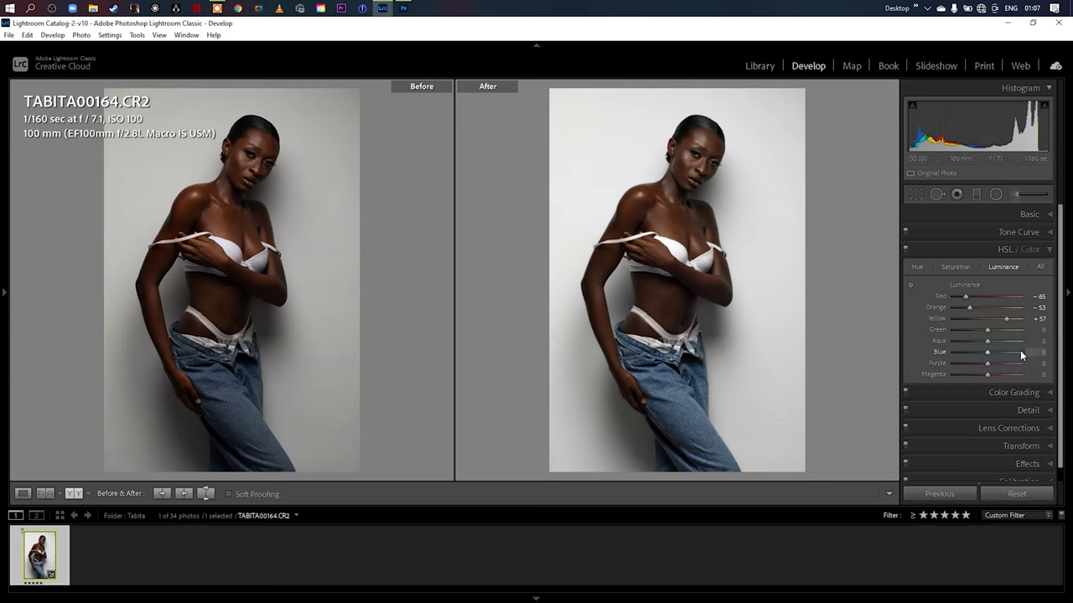
key(ctrl+z)
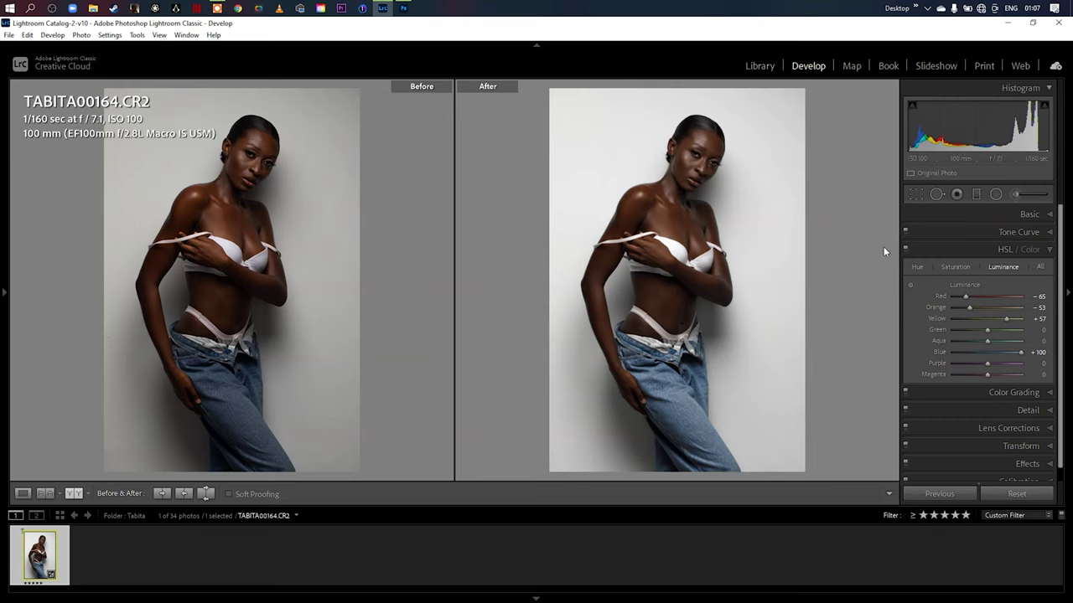
Step: Open the Detail panel and inspect the face at 1:1 in both views
click(1049, 249)
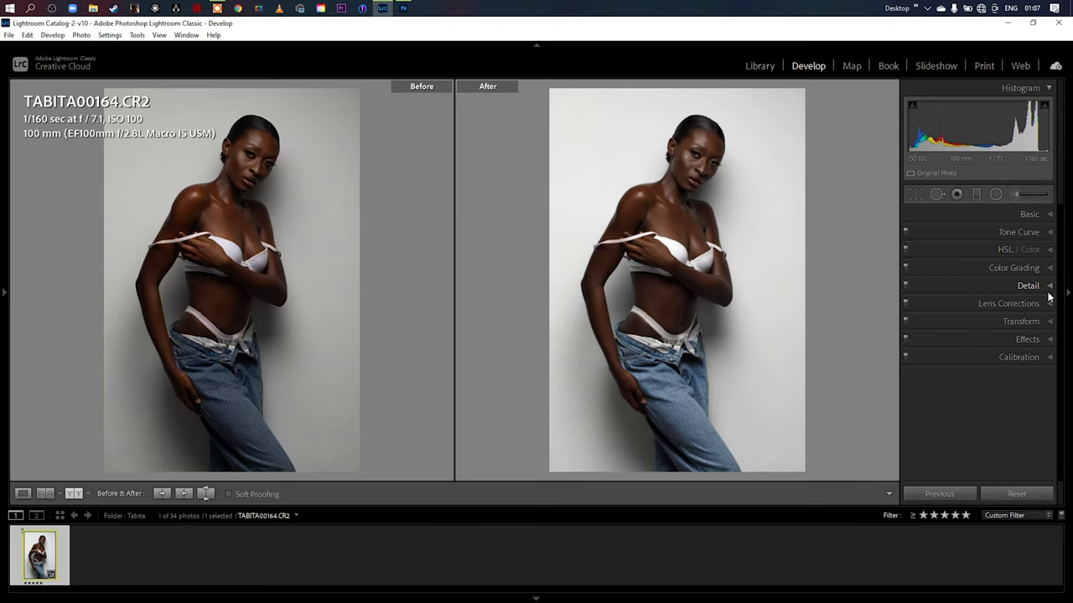
click(1047, 290)
click(712, 187)
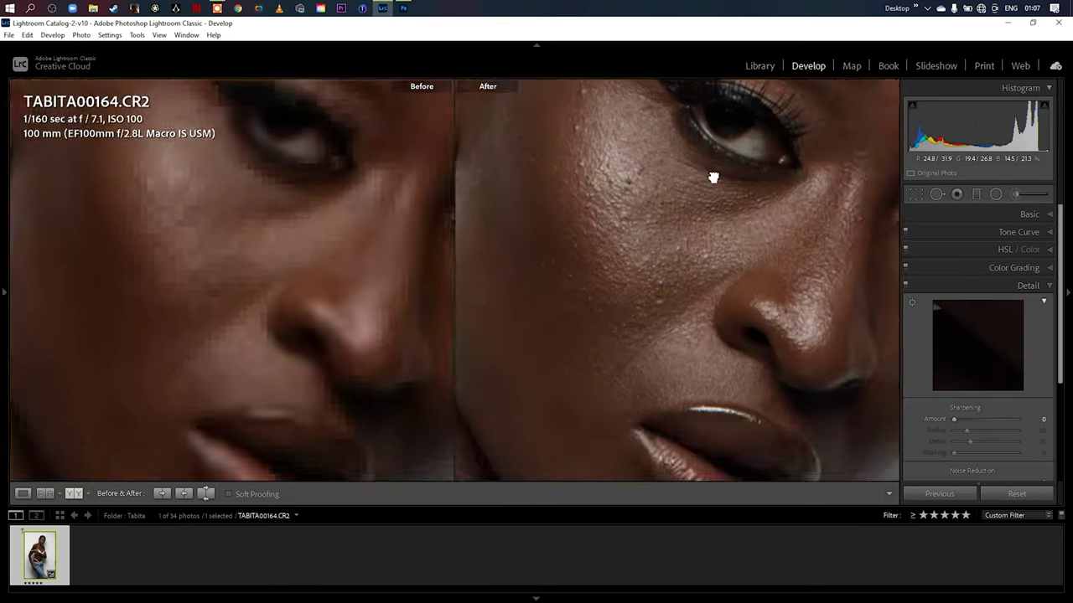
click(770, 176)
click(689, 171)
drag(688, 170, 745, 203)
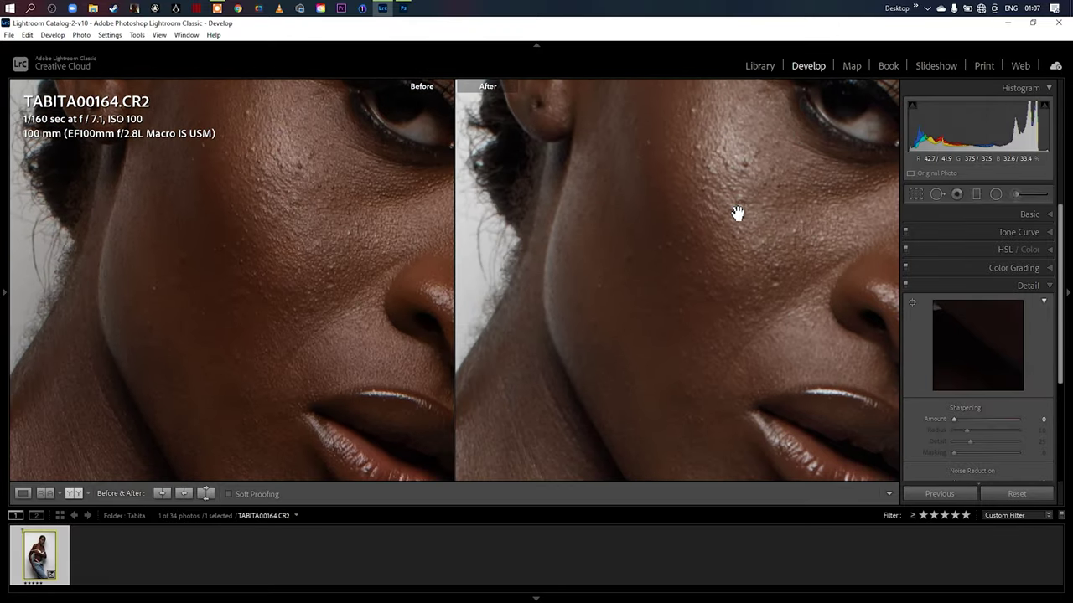
drag(737, 213, 733, 176)
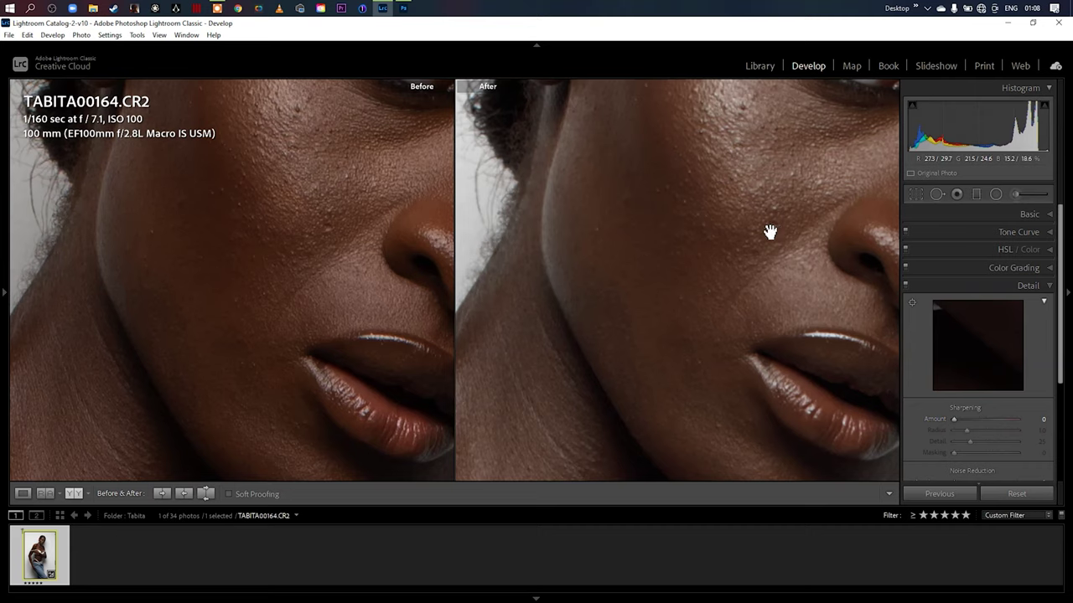
drag(762, 229, 736, 333)
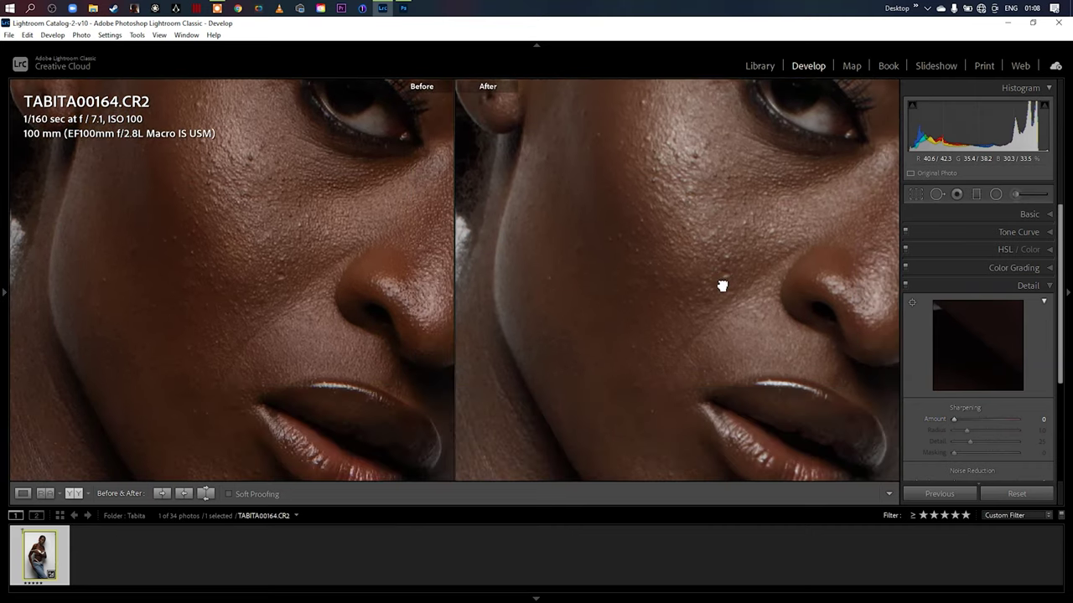
Step: Recheck the face close-up, return to the full-body view, and switch to the TIF in Photoshop
click(720, 285)
click(688, 170)
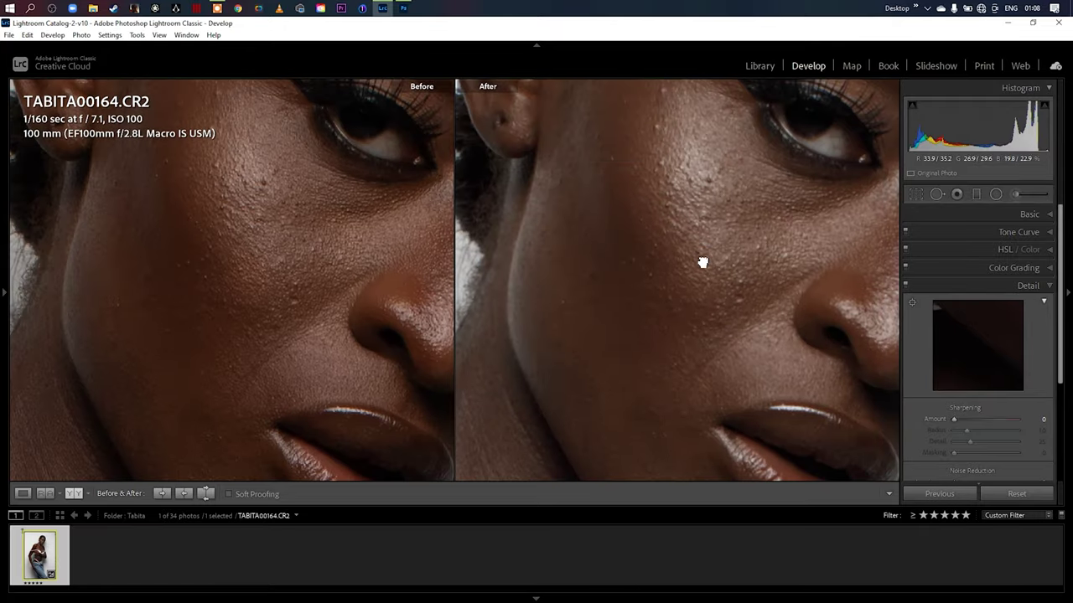
click(704, 260)
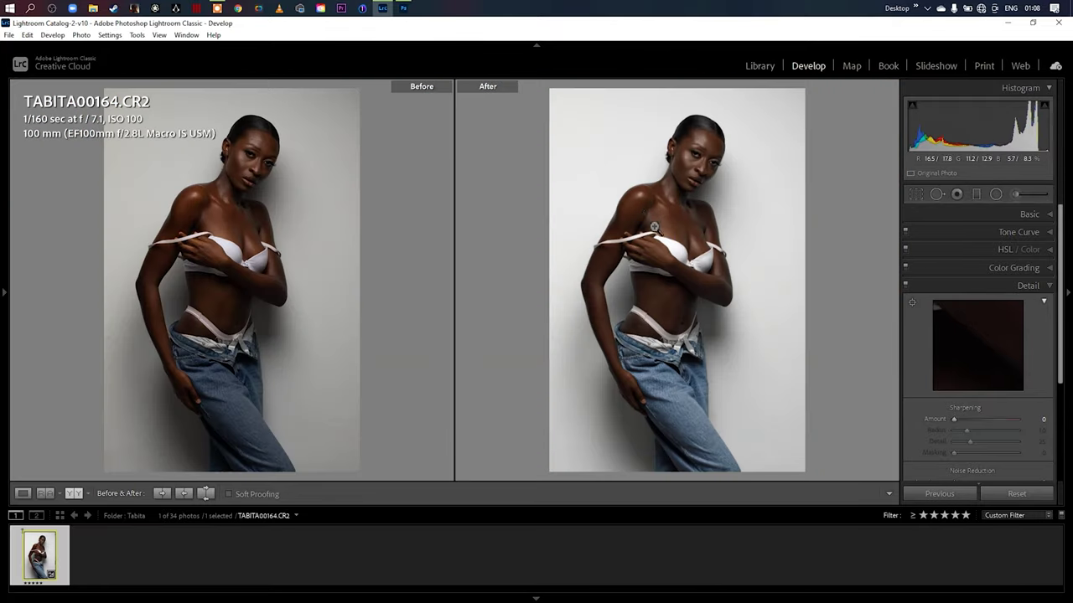
click(403, 8)
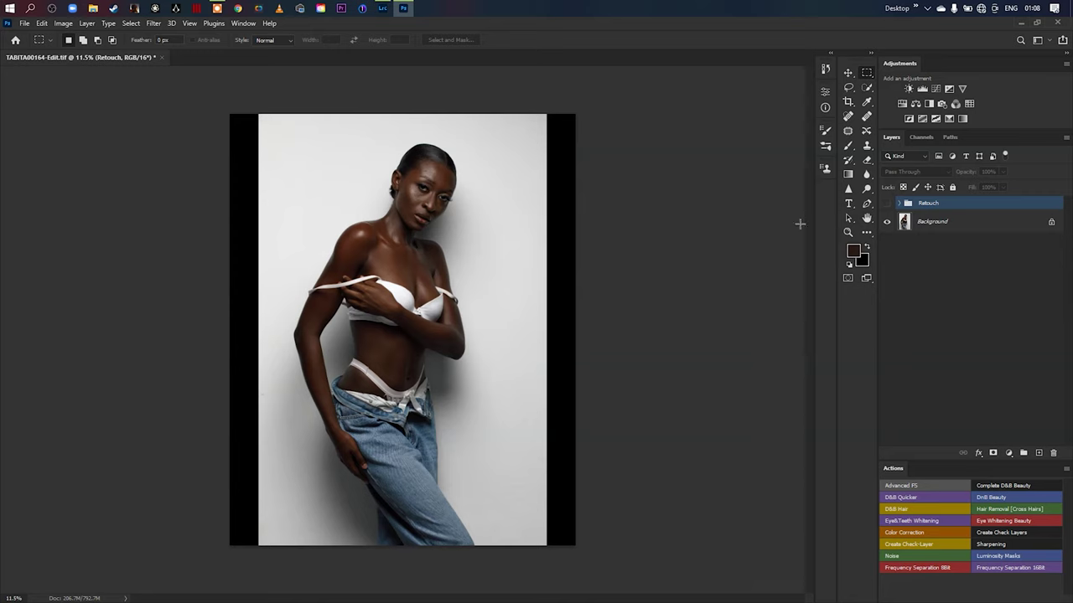
Step: Select the Background layer, then return to Lightroom's before/after comparison
click(927, 226)
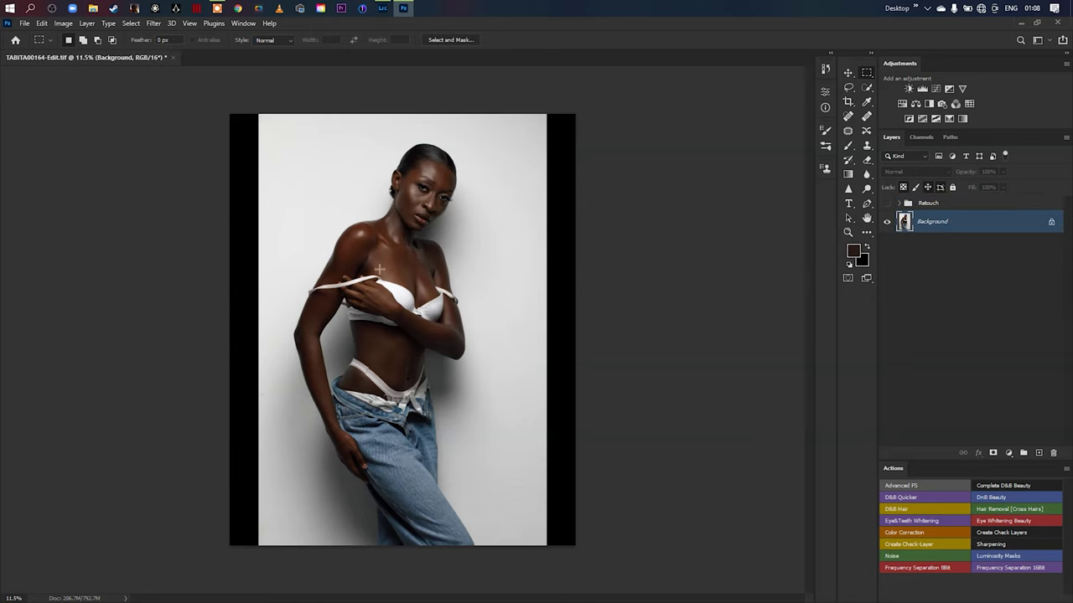
click(383, 8)
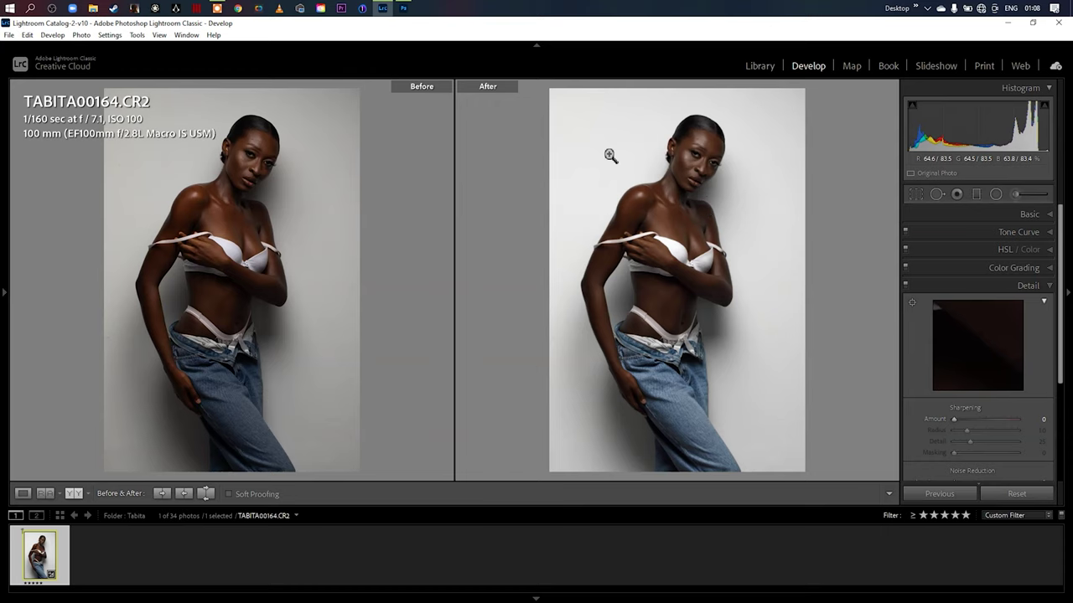
Step: Try a 4 x 5 / 8 x 10 crop, undo it to keep the full photo, and return to Photoshop
click(915, 194)
click(1021, 235)
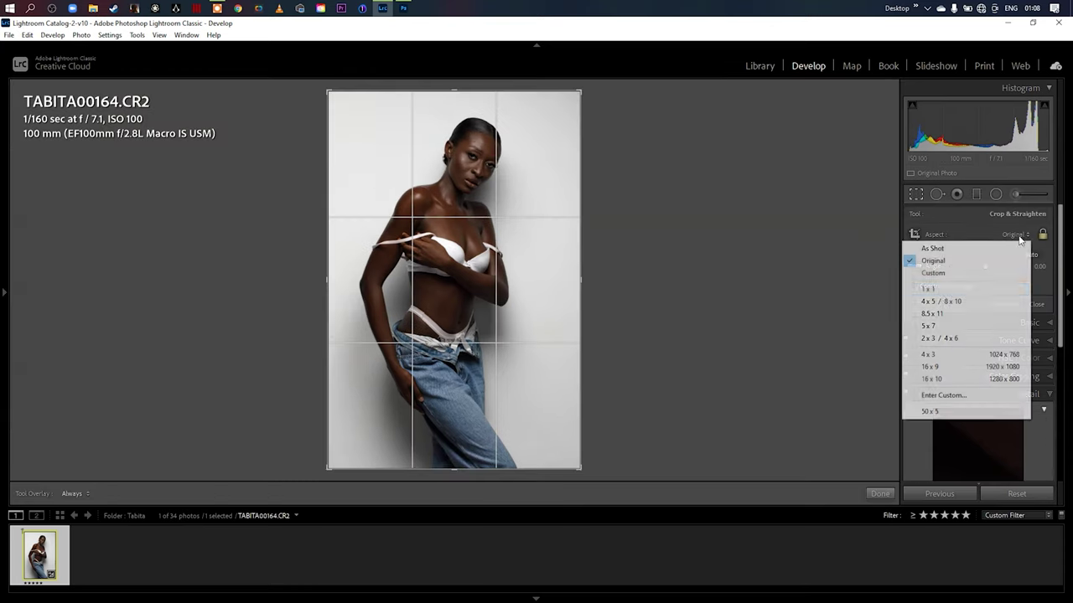
click(938, 302)
drag(490, 289, 491, 302)
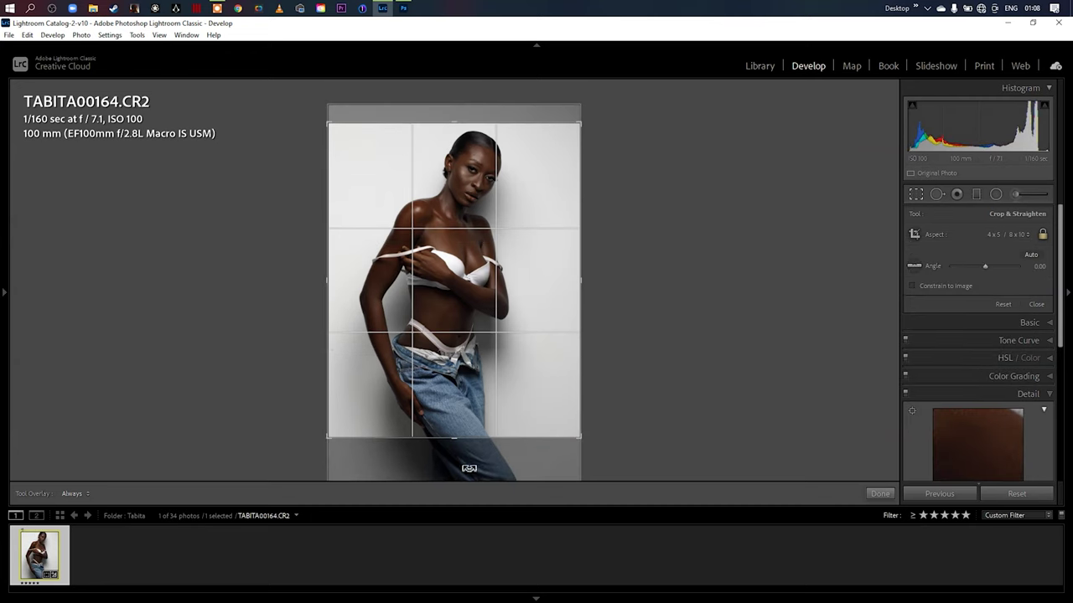
key(ctrl+z)
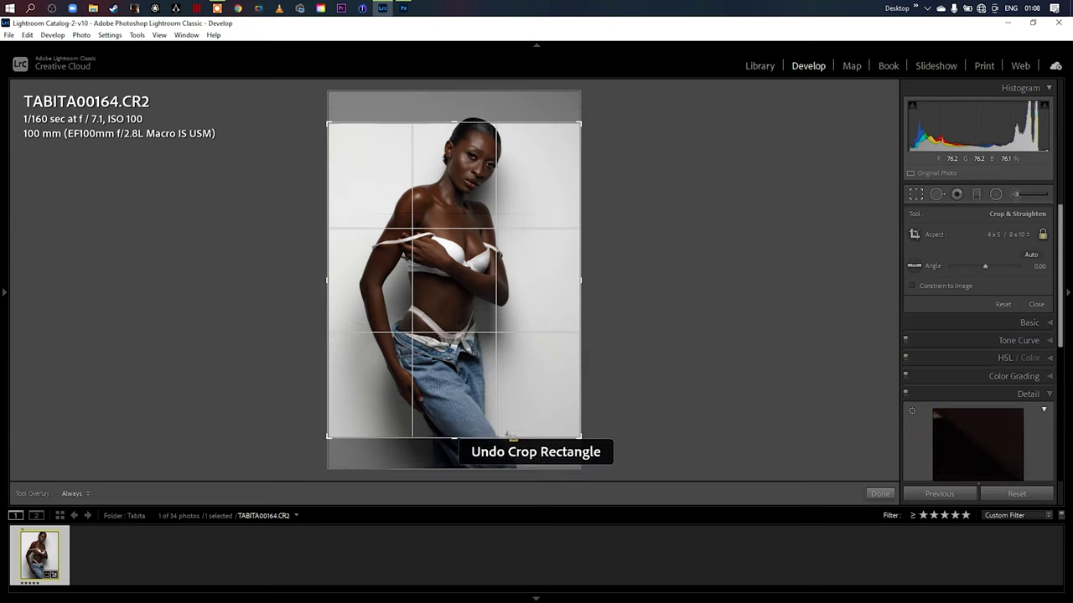
key(ctrl+z)
key(r)
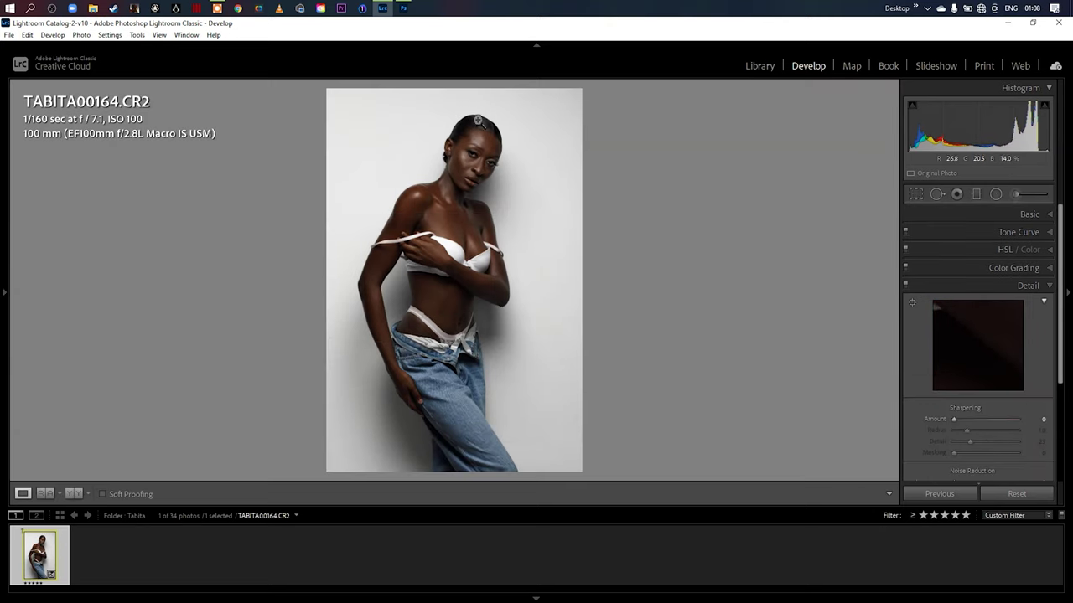
click(404, 9)
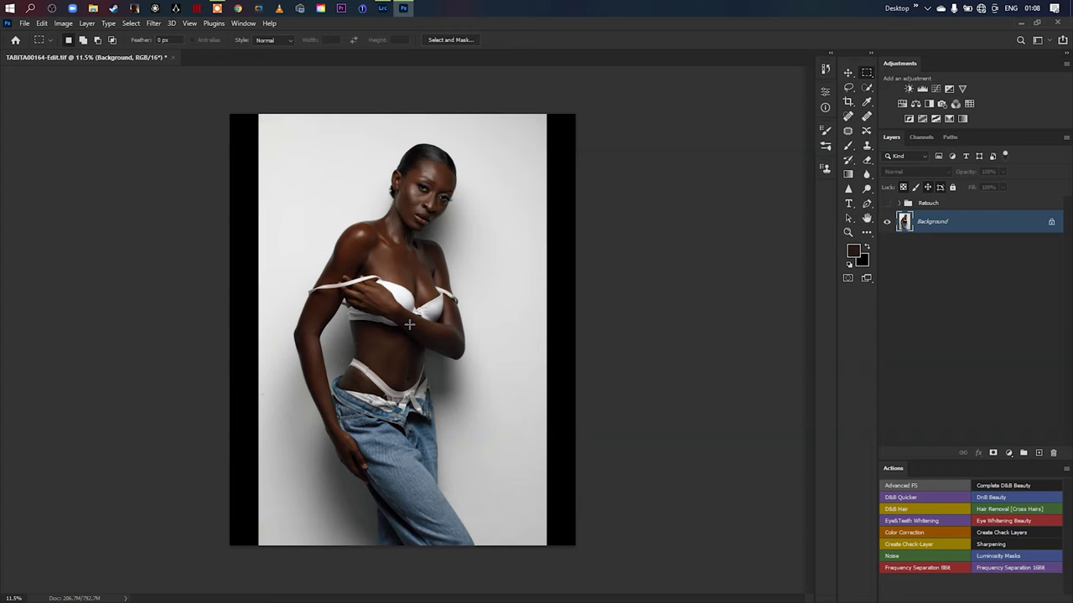
Step: Duplicate the Background layer and start a crop with a 4 by 5 ratio
key(ctrl+j)
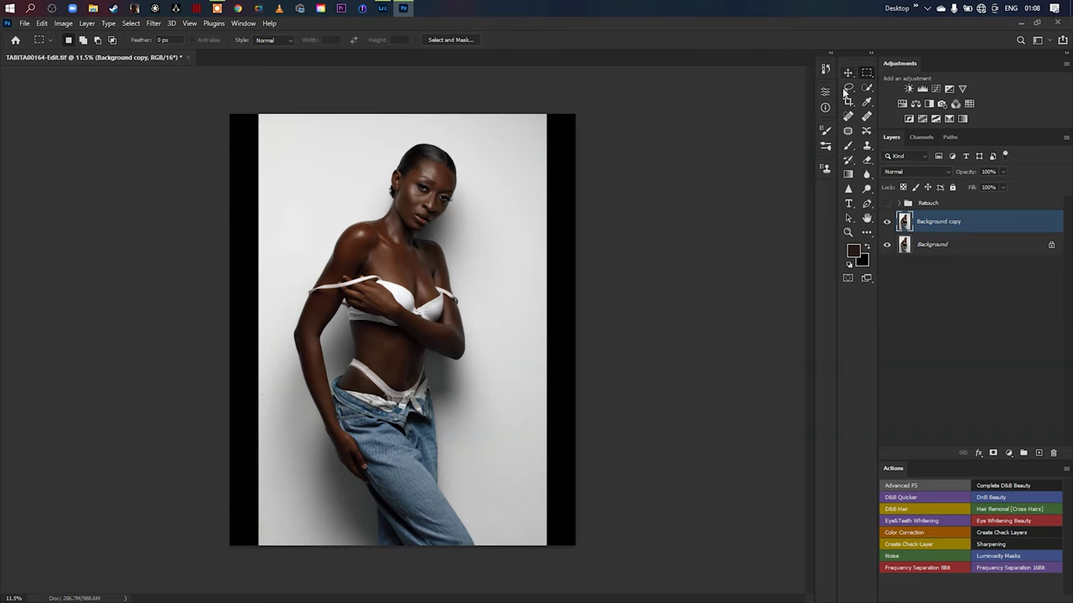
key(c)
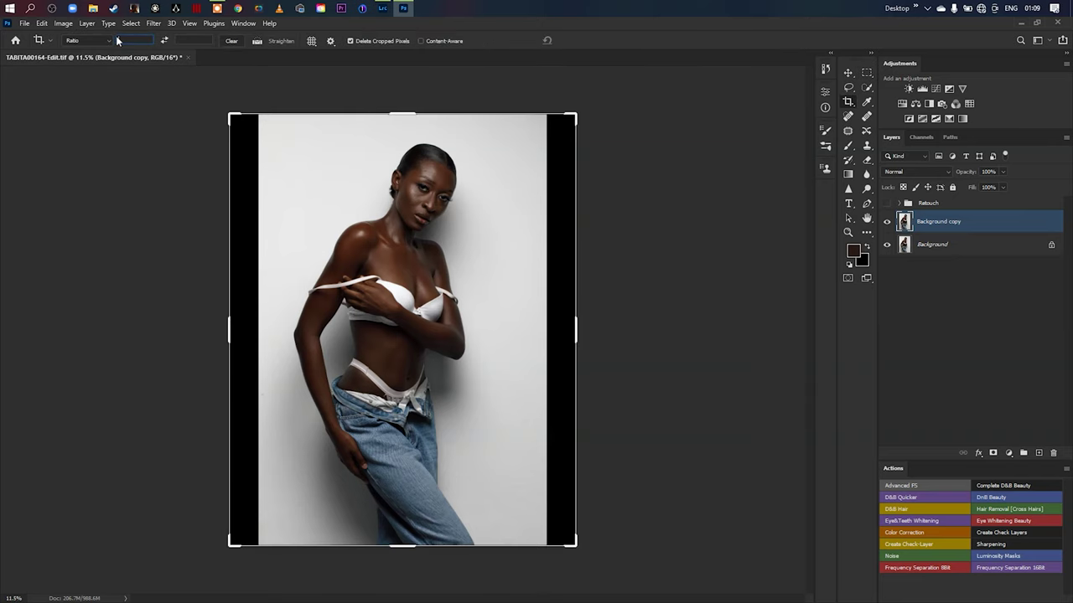
text(4)
click(189, 39)
text(5)
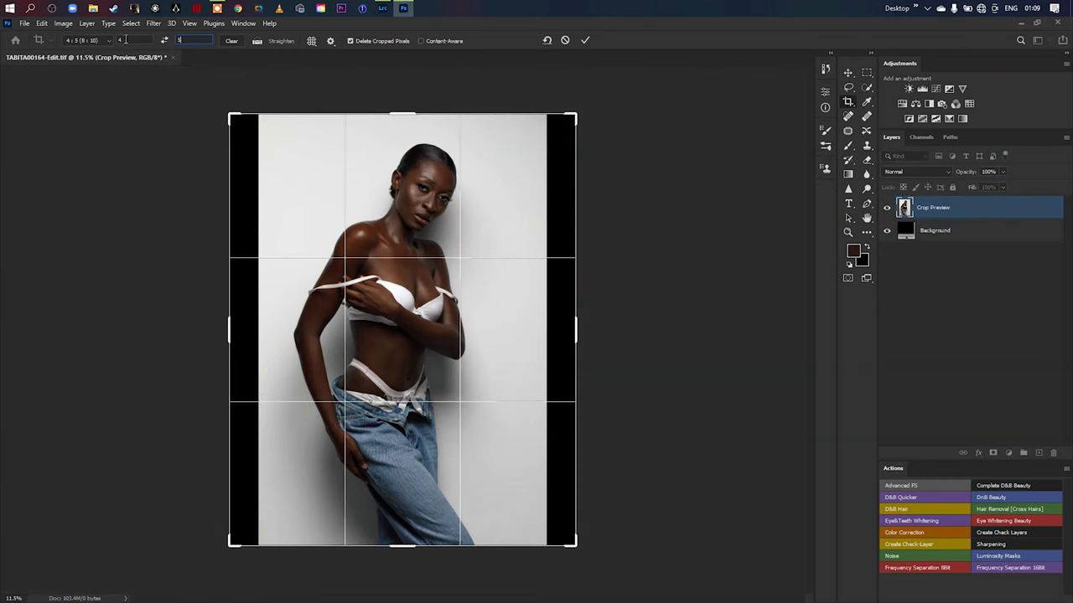
Step: Adjust the crop ratio fields and commit the 4:5 crop
click(132, 40)
text(1)
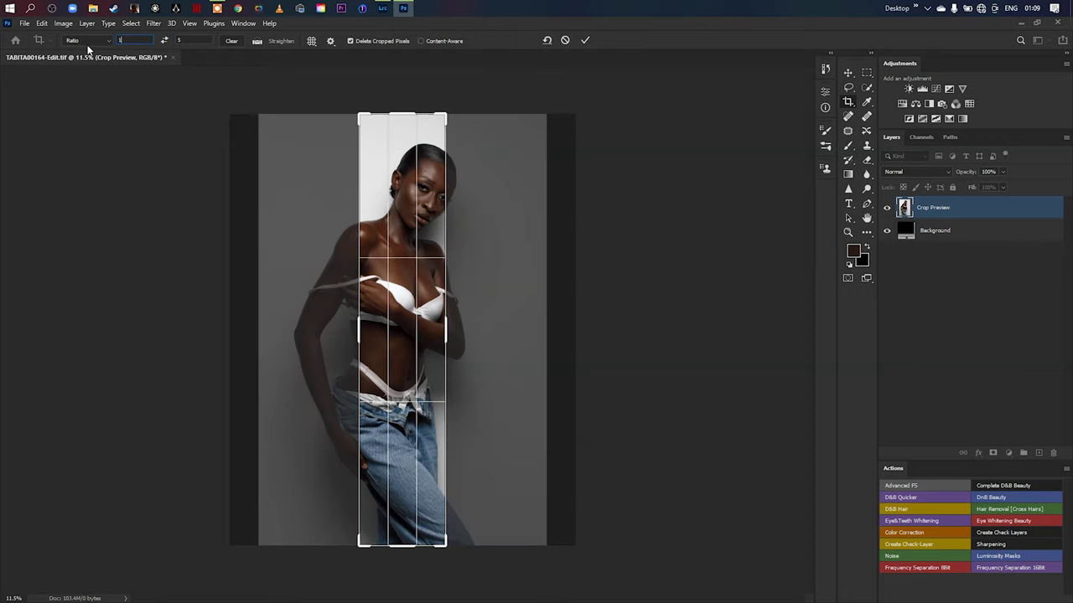
text(6)
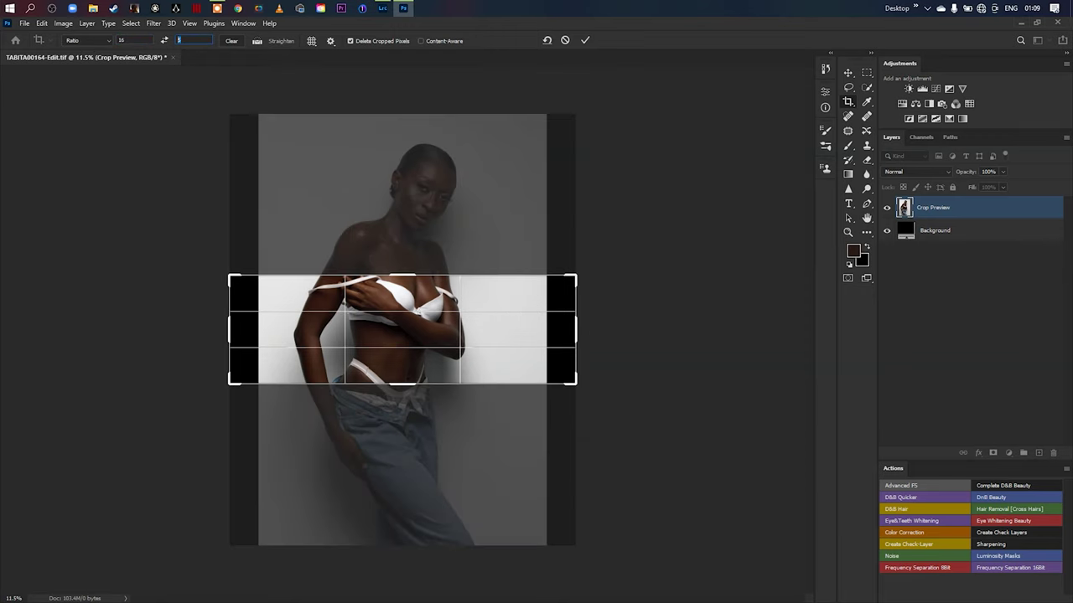
text(9)
key(shift+Tab)
text(9)
key(Tab)
text(16)
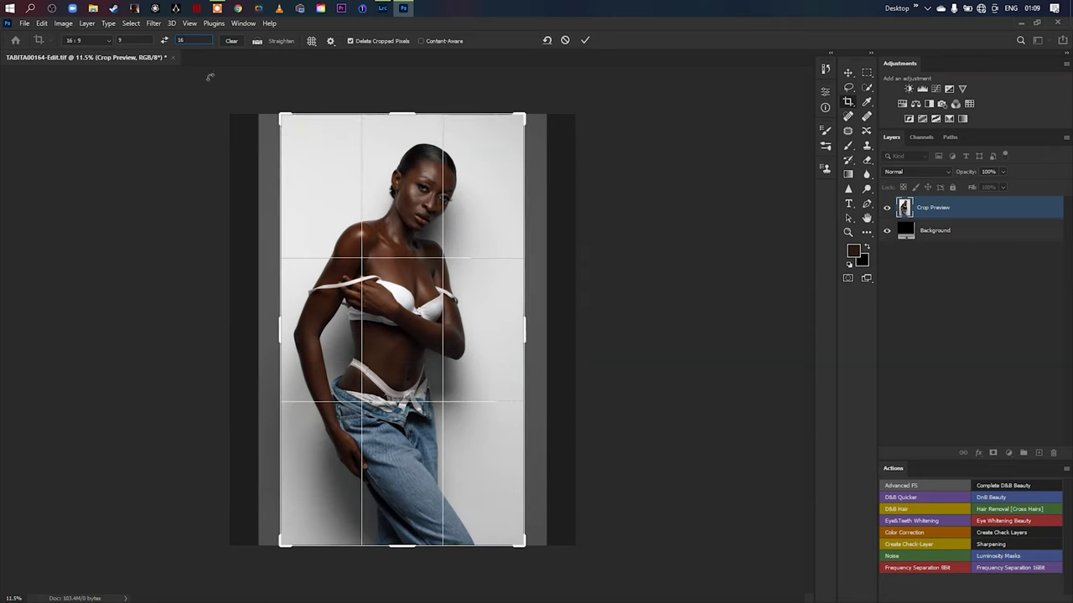
click(147, 41)
text(4)
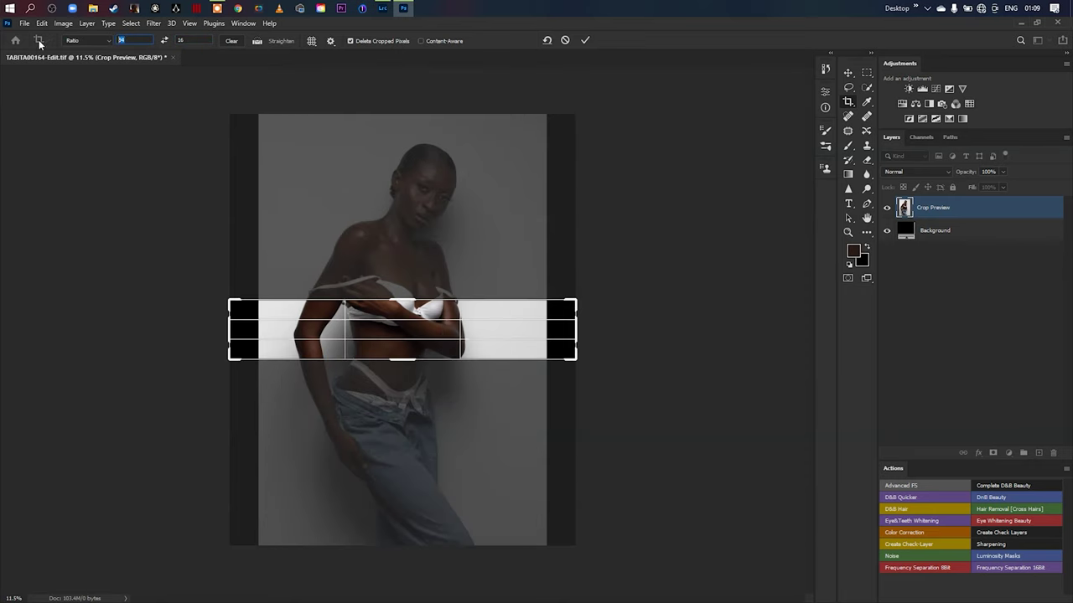
text(4)
text(5)
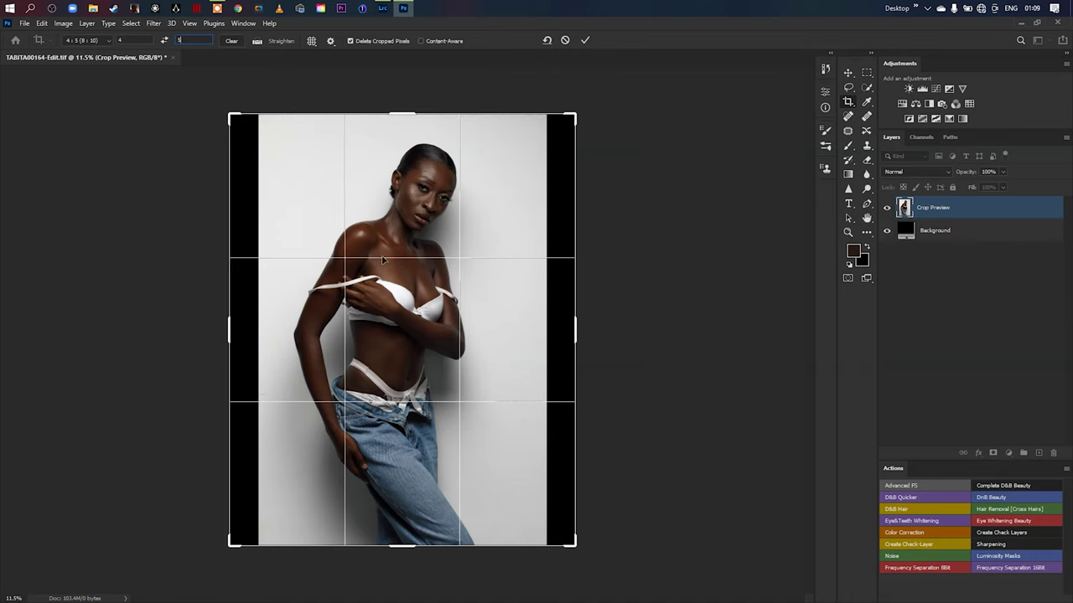
click(585, 40)
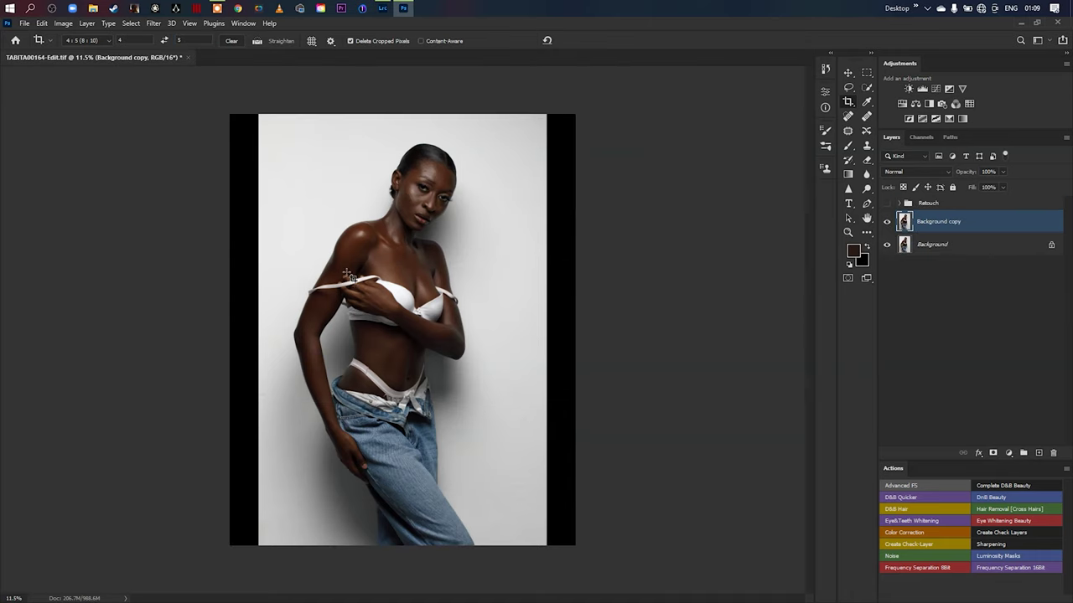
Step: Stretch the right edge strip of the backdrop over the black right border
click(867, 76)
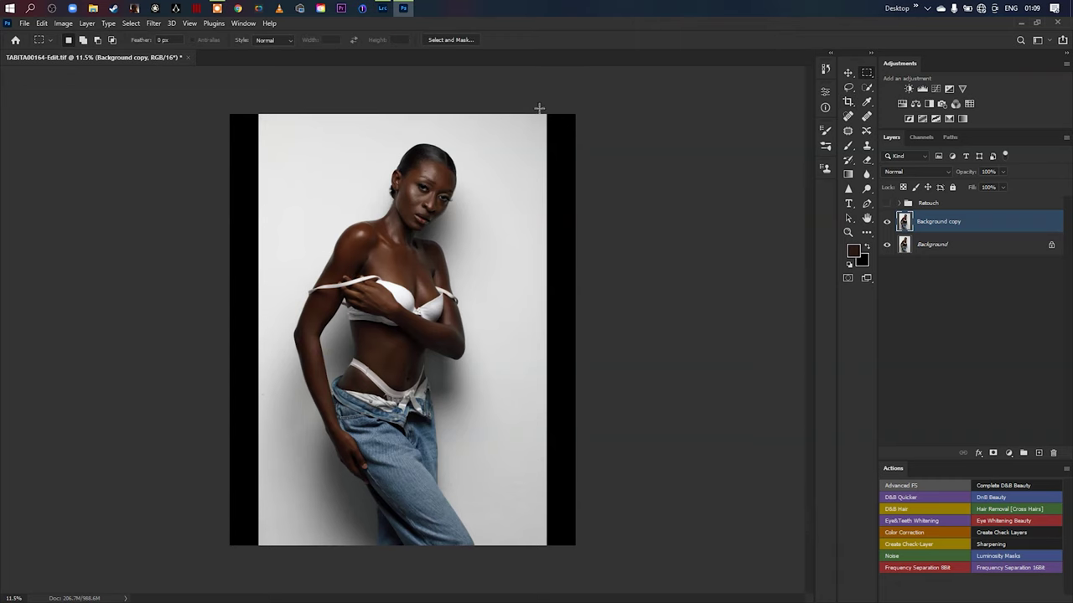
drag(537, 108, 557, 553)
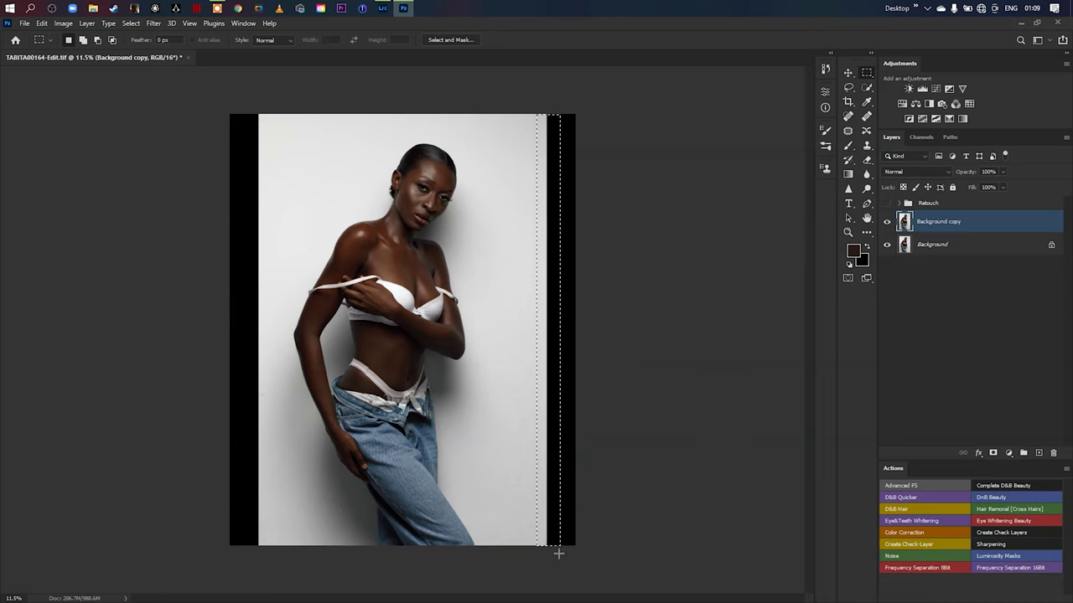
right_click(545, 381)
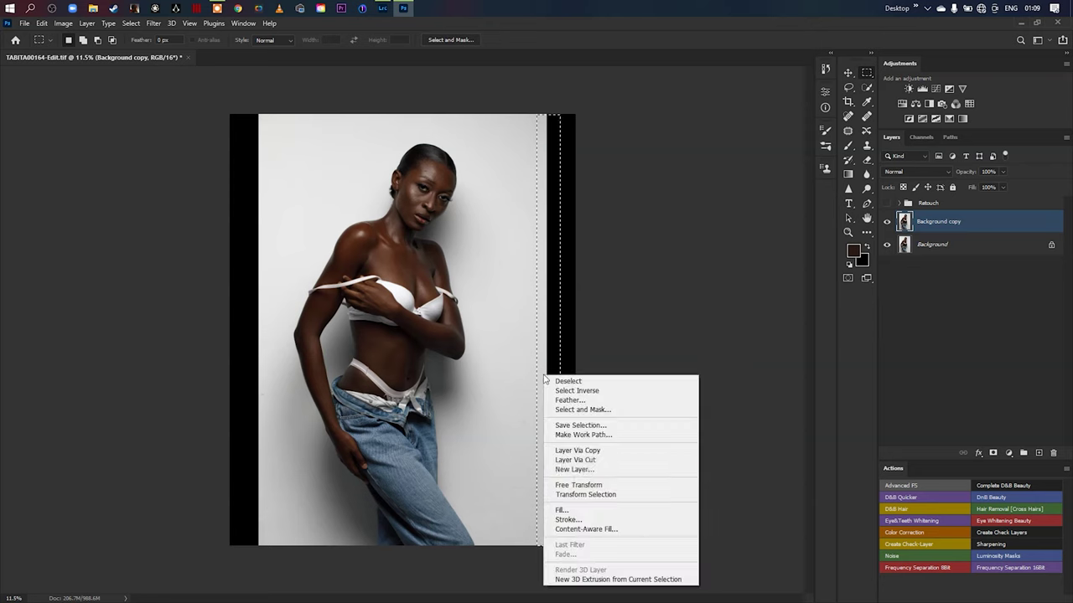
click(578, 484)
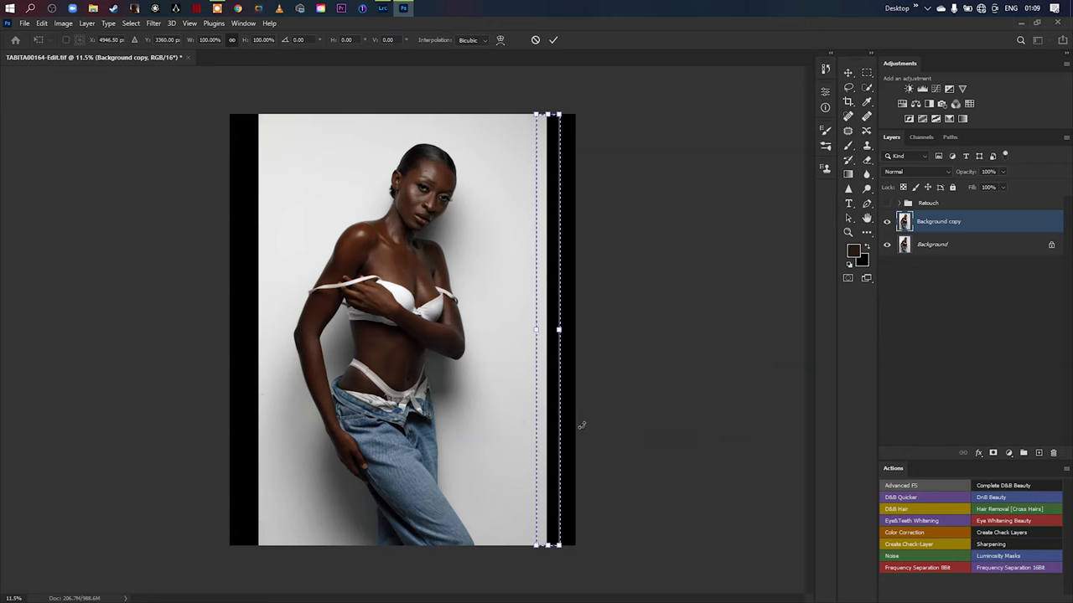
drag(559, 329, 671, 330)
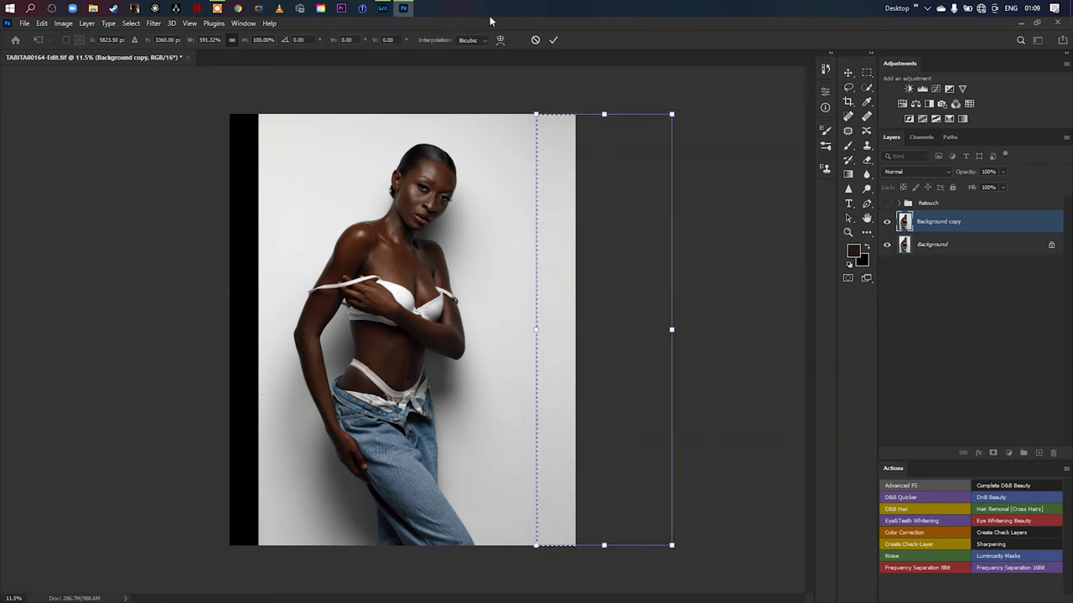
click(550, 38)
Step: Stretch the left edge strip of the backdrop over the black left border
key(m)
drag(269, 105, 252, 546)
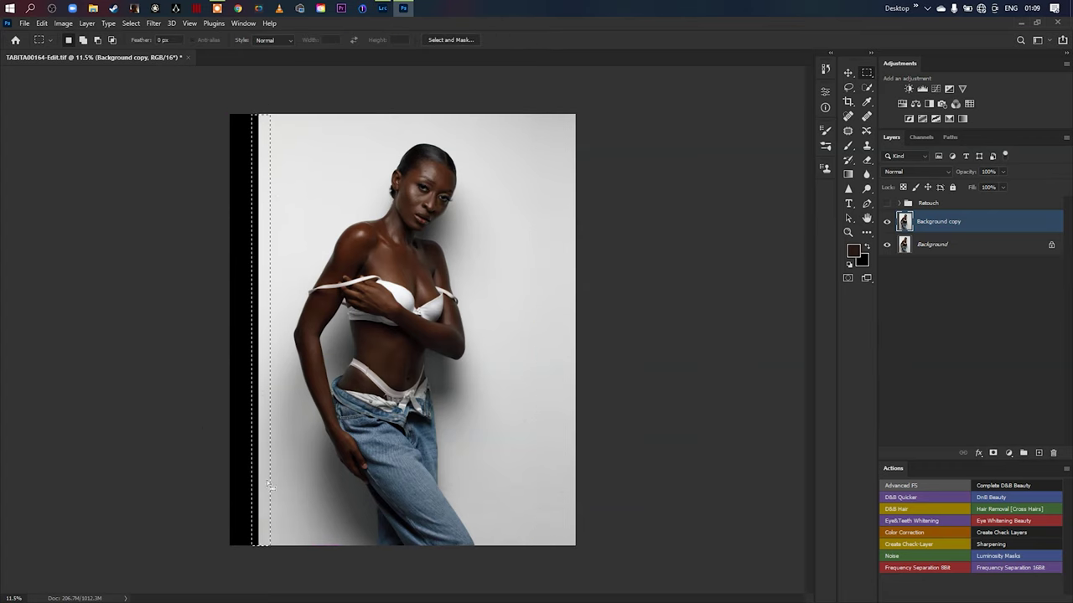
right_click(262, 475)
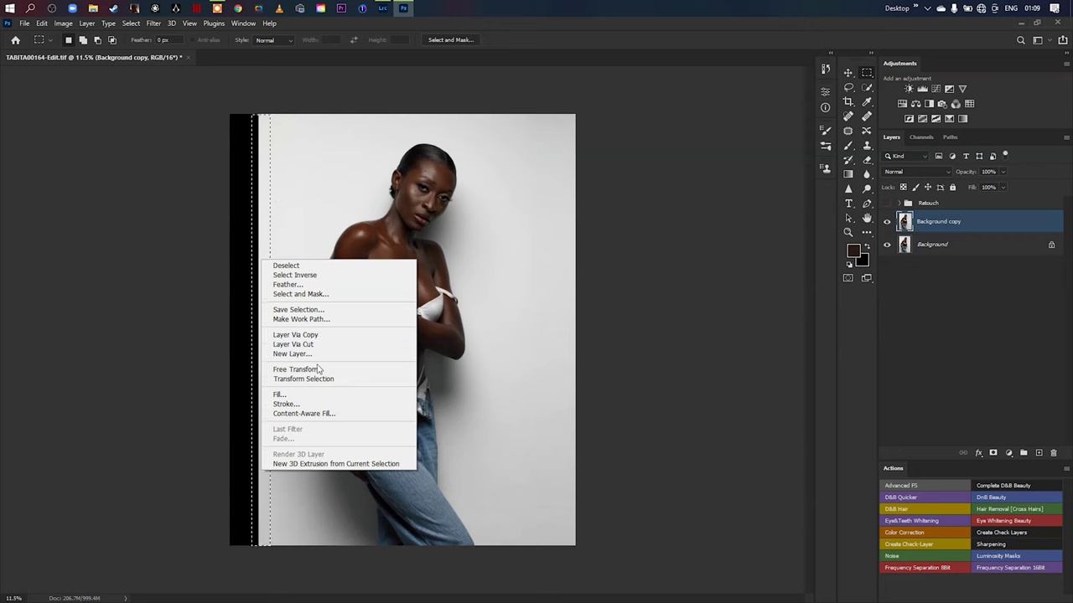
click(262, 373)
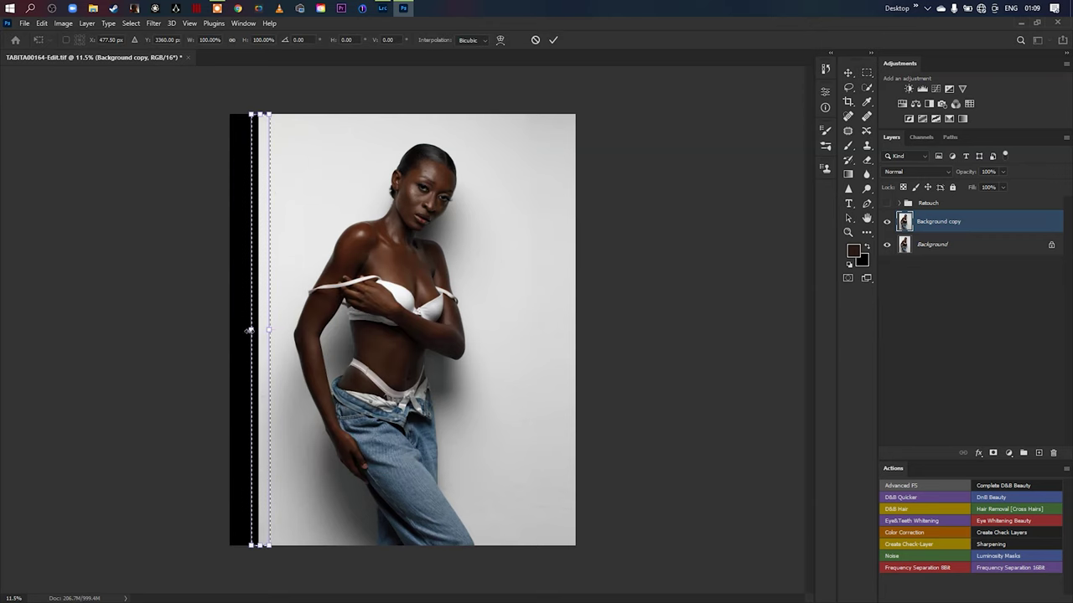
drag(251, 329, 178, 329)
click(554, 39)
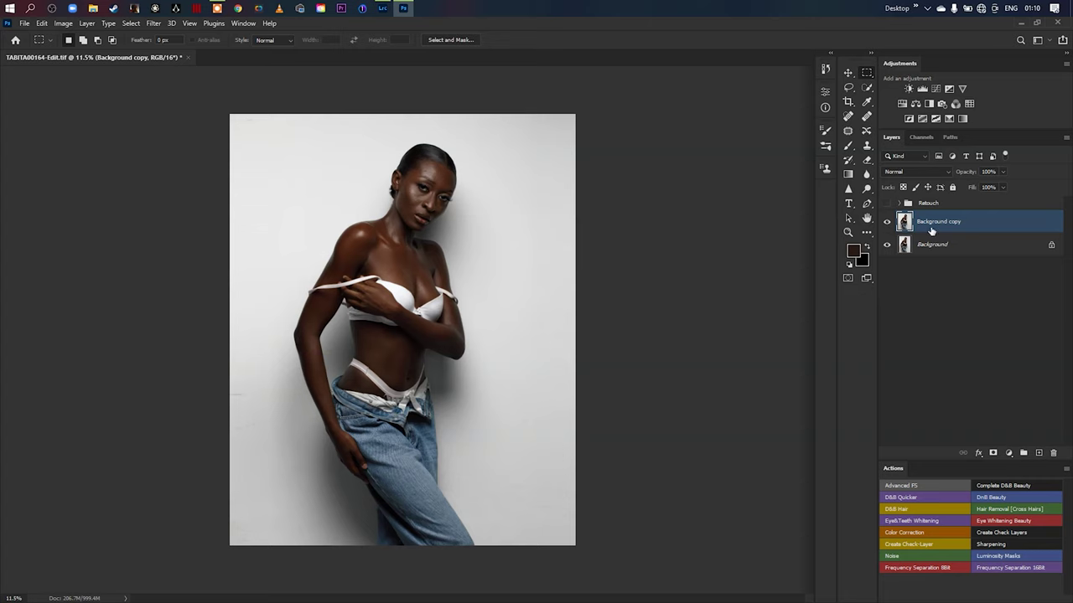
Step: Delete the Background copy and hide Layer 1 through Hue/Saturation 1 in the Retouch group
key(Delete)
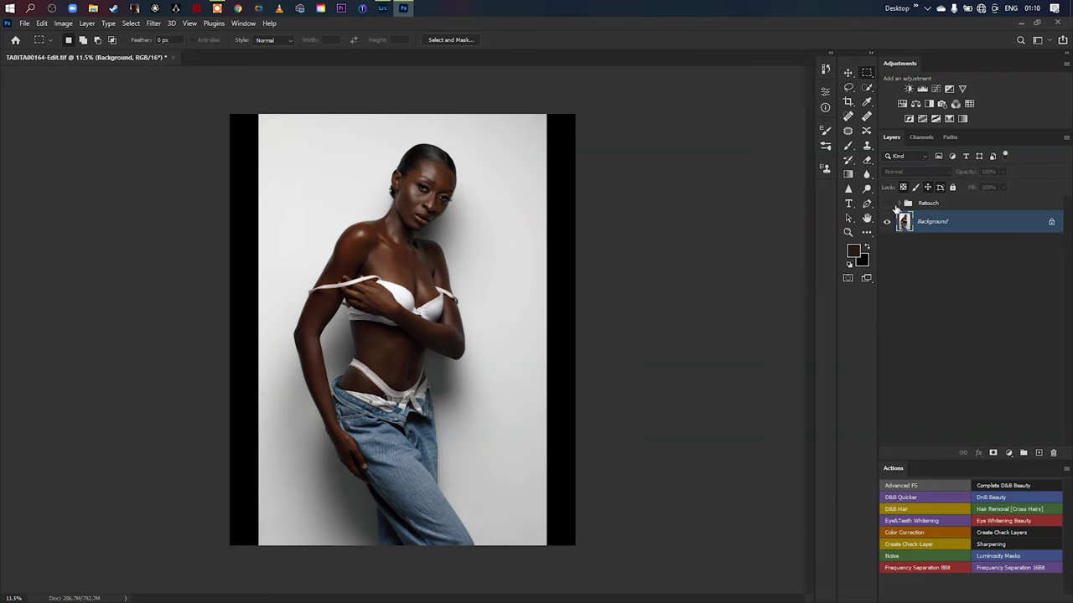
click(887, 203)
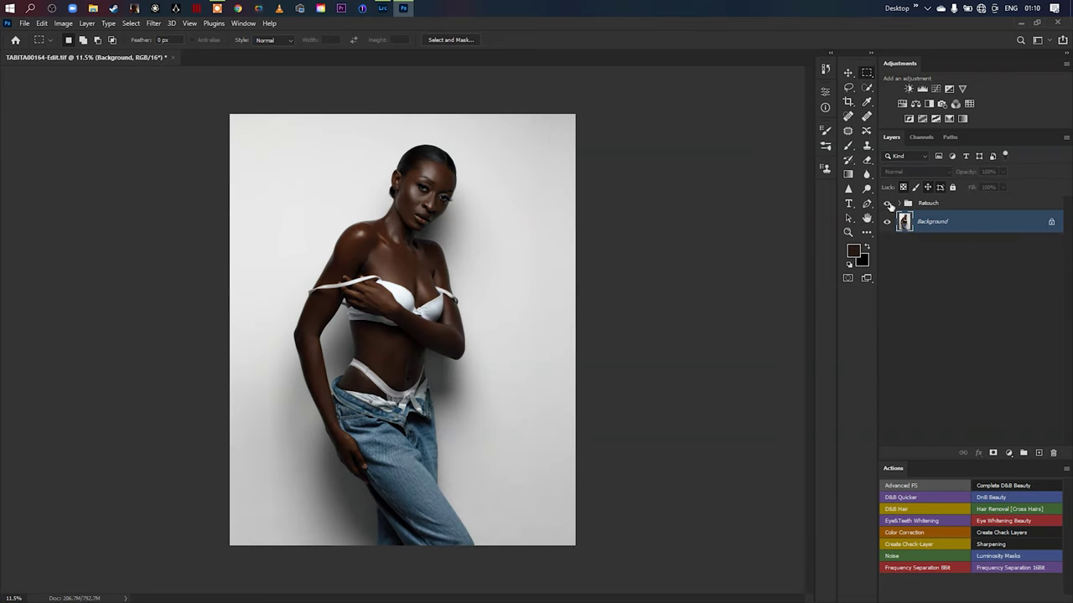
click(899, 204)
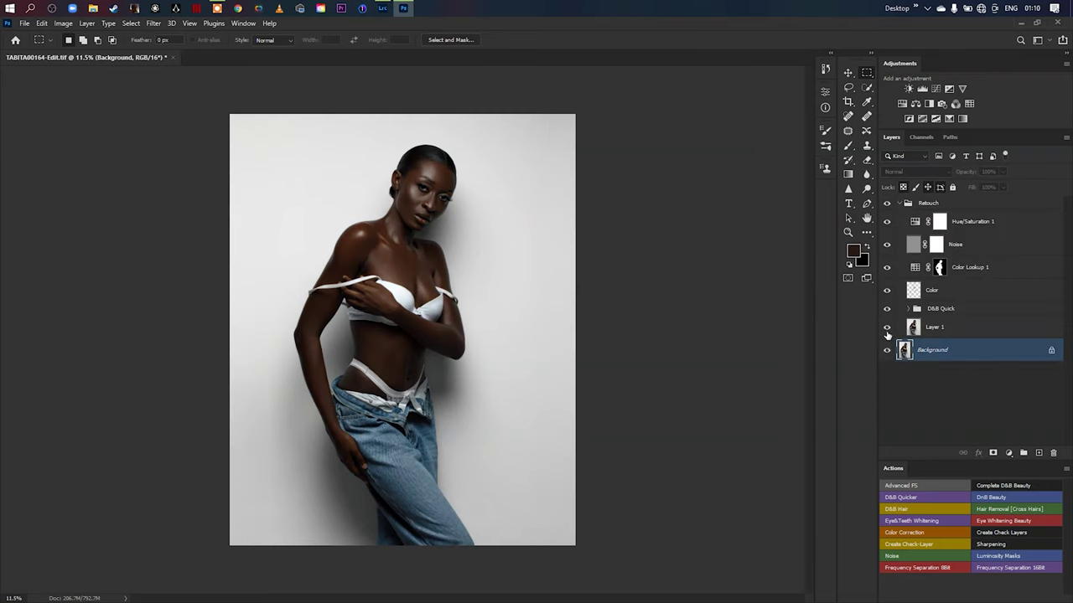
drag(887, 332, 887, 221)
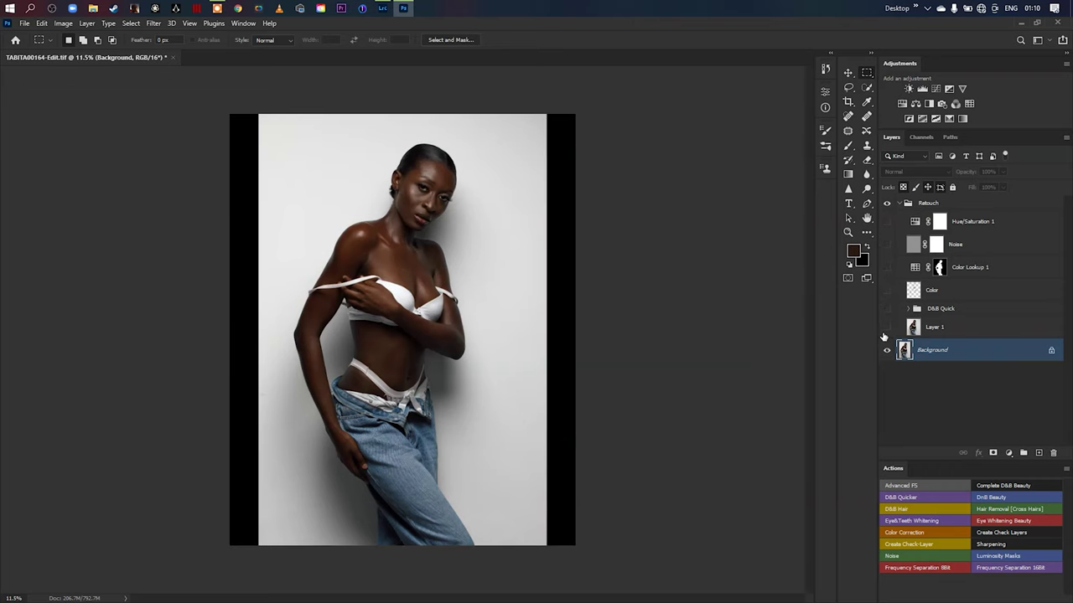
Step: Rename Layer 1 to Healing
double_click(940, 334)
text(Healing)
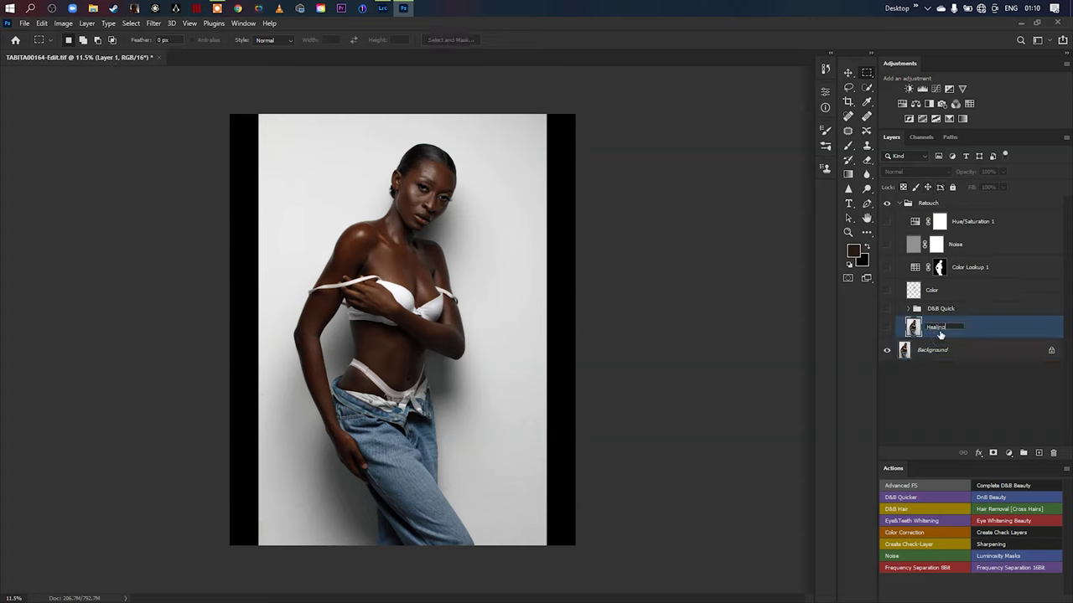
key(Return)
Step: Turn the Healing layer back on to show its blemish fixes
scroll(378, 211, up, 10)
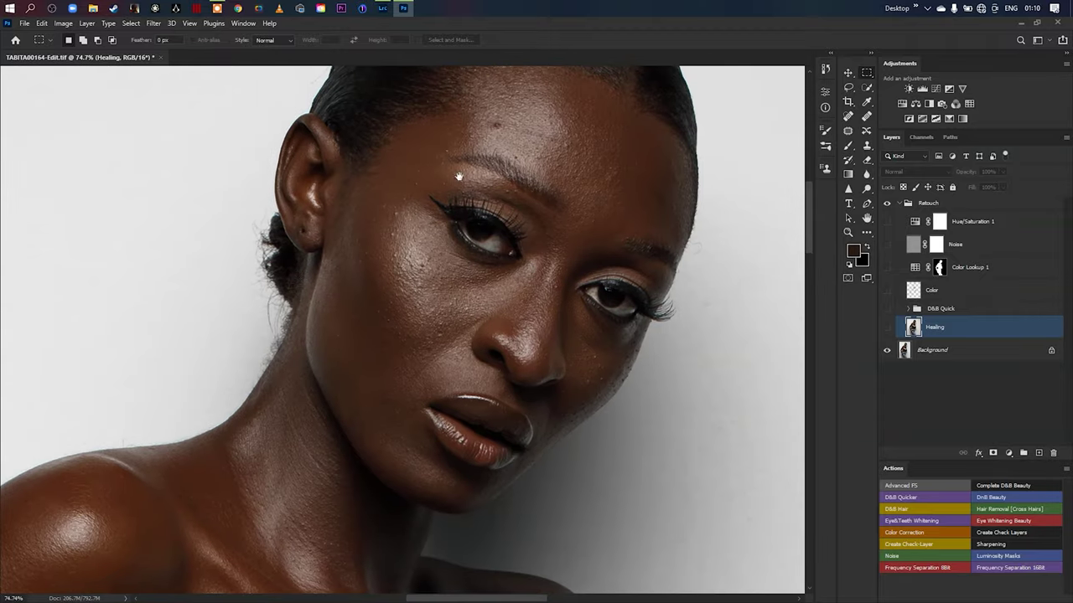
scroll(381, 254, down, 5)
scroll(553, 343, down, 5)
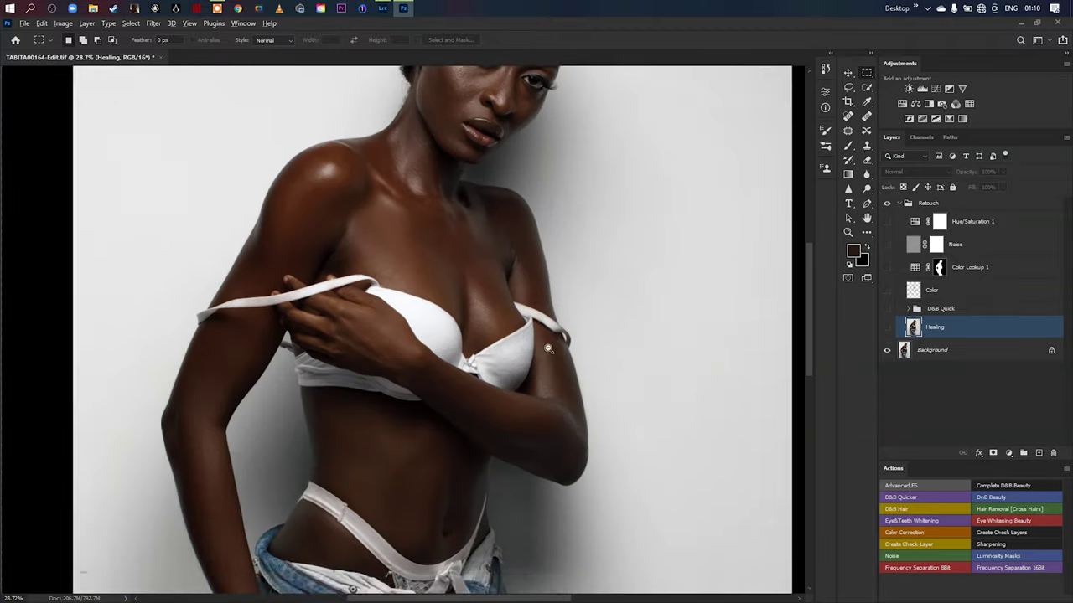
scroll(553, 344, down, 4)
scroll(507, 356, up, 2)
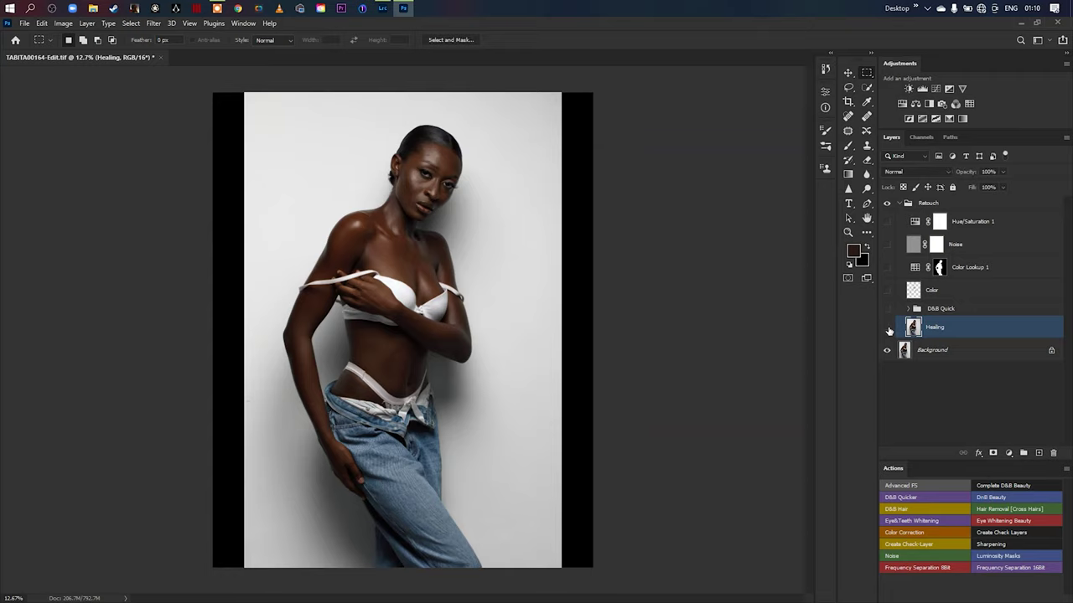
click(888, 328)
Step: Inspect the healed skin across the face and switch to another healing tool
scroll(468, 158, up, 10)
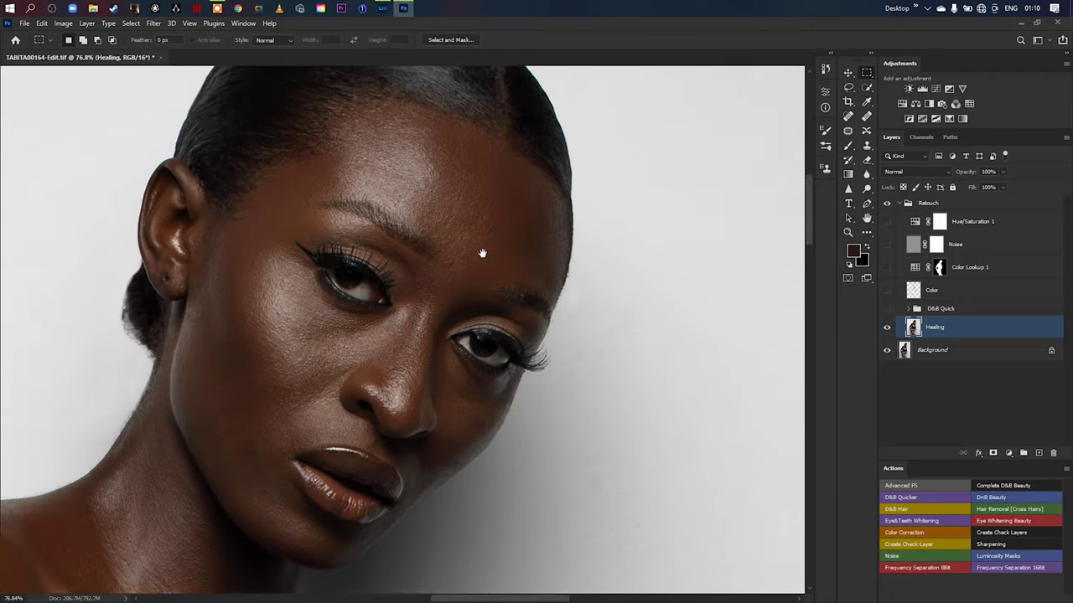
drag(481, 266, 536, 248)
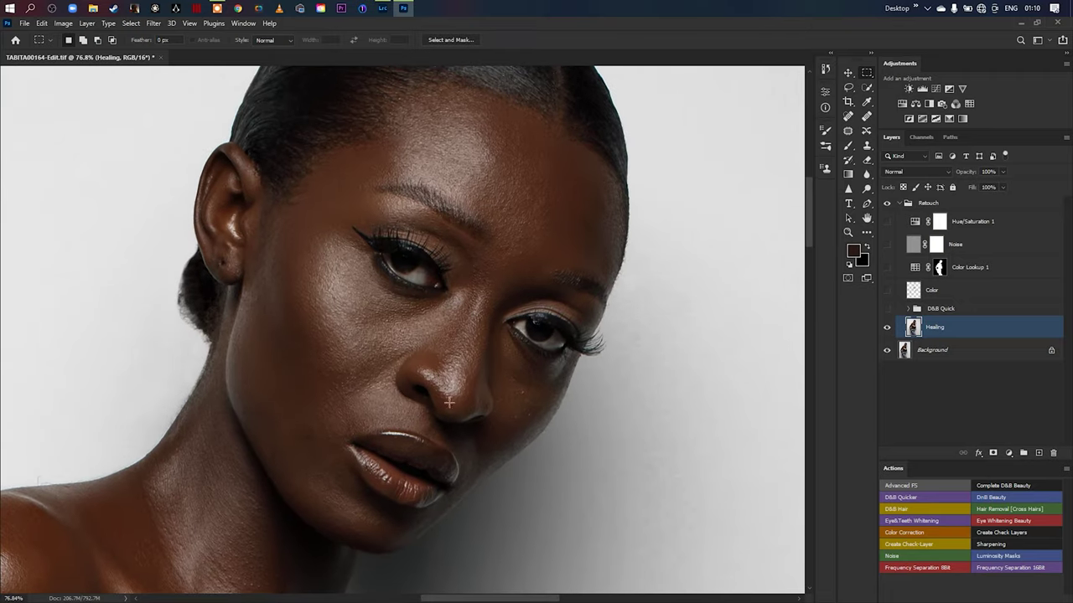
scroll(452, 406, down, 6)
scroll(514, 258, up, 9)
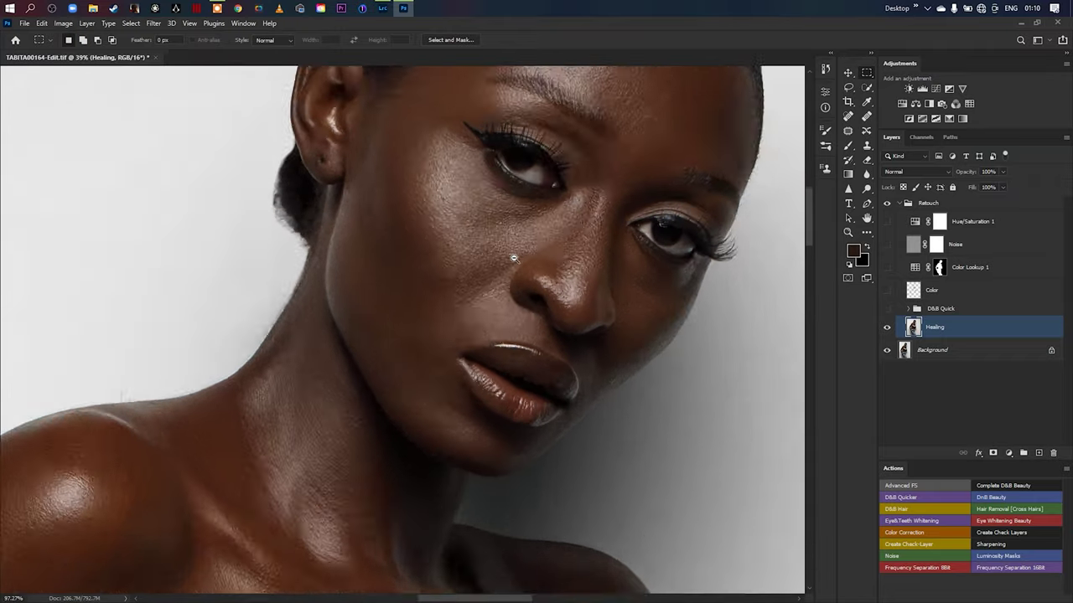
drag(486, 246, 474, 333)
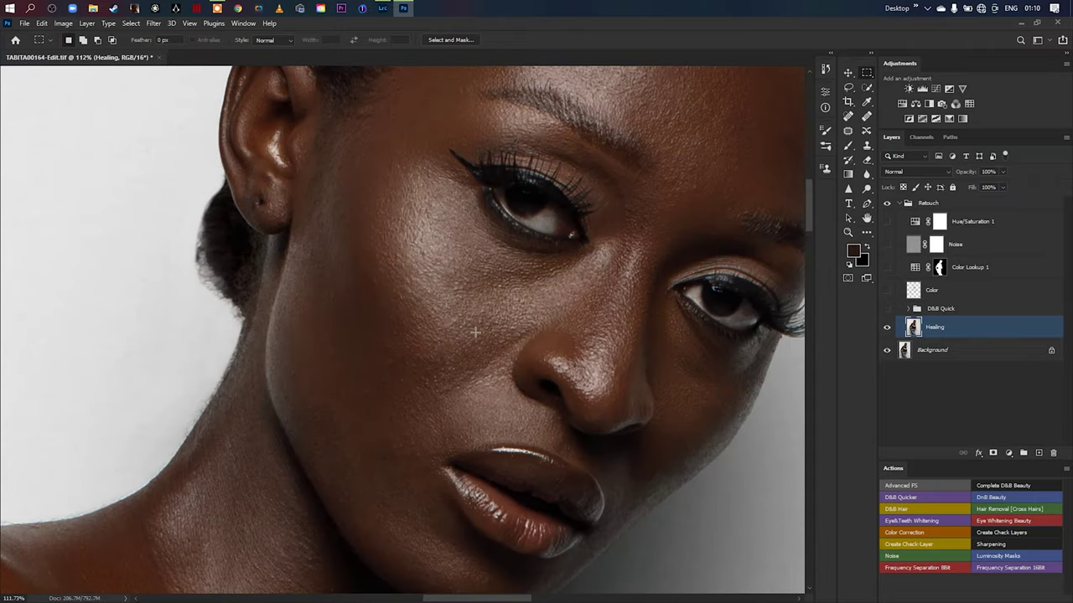
scroll(595, 366, down, 5)
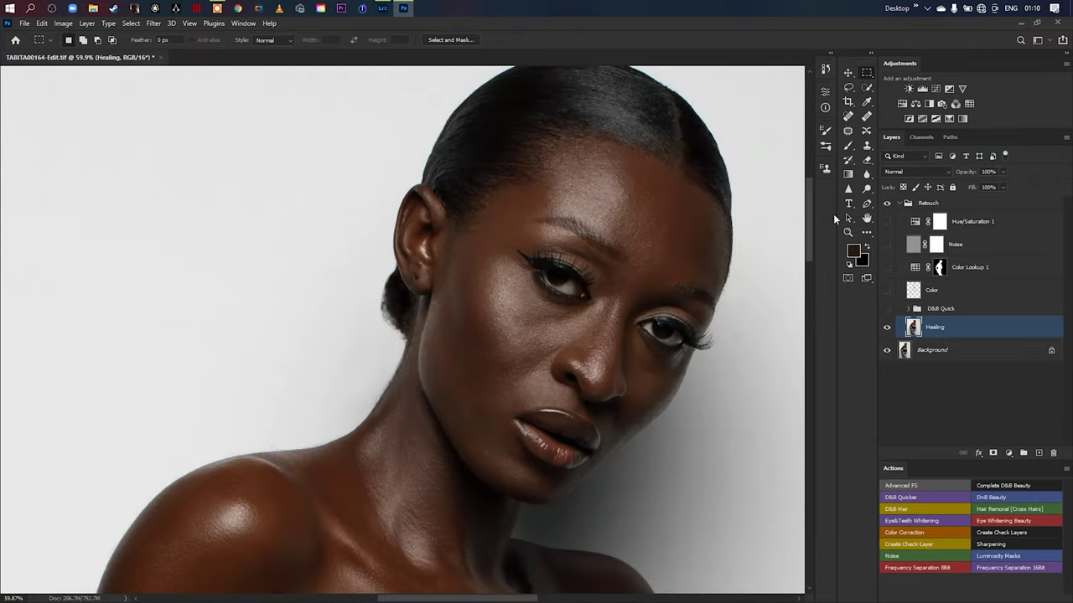
click(848, 116)
Step: Check the lips, neck and chest, then re-enable D&B Quick showing its Burn and Dodge layers
drag(546, 432, 513, 307)
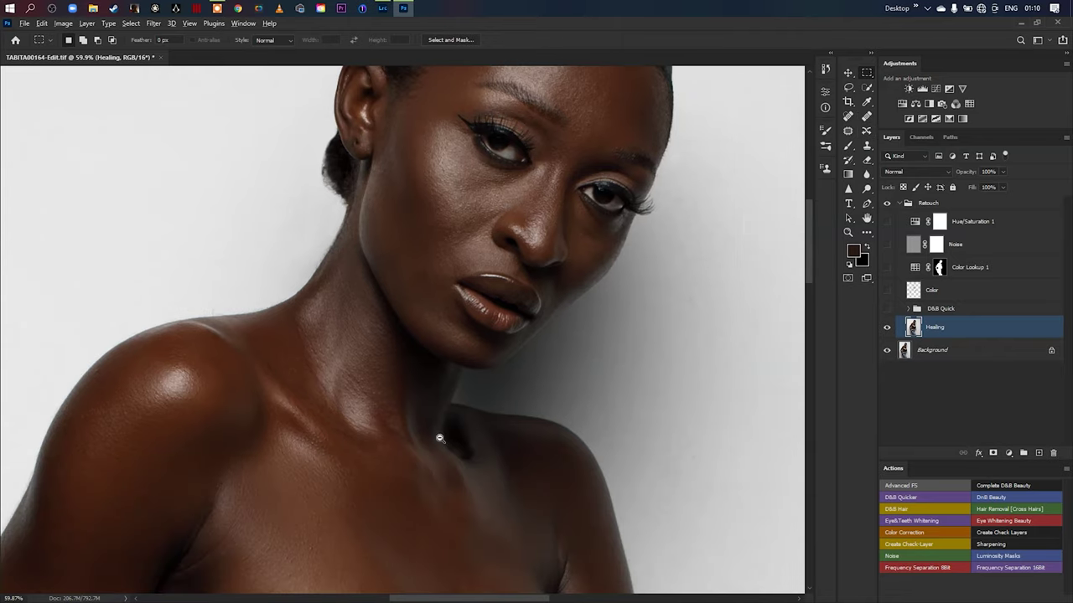
scroll(438, 355, up, 4)
scroll(392, 391, down, 4)
drag(392, 391, 459, 353)
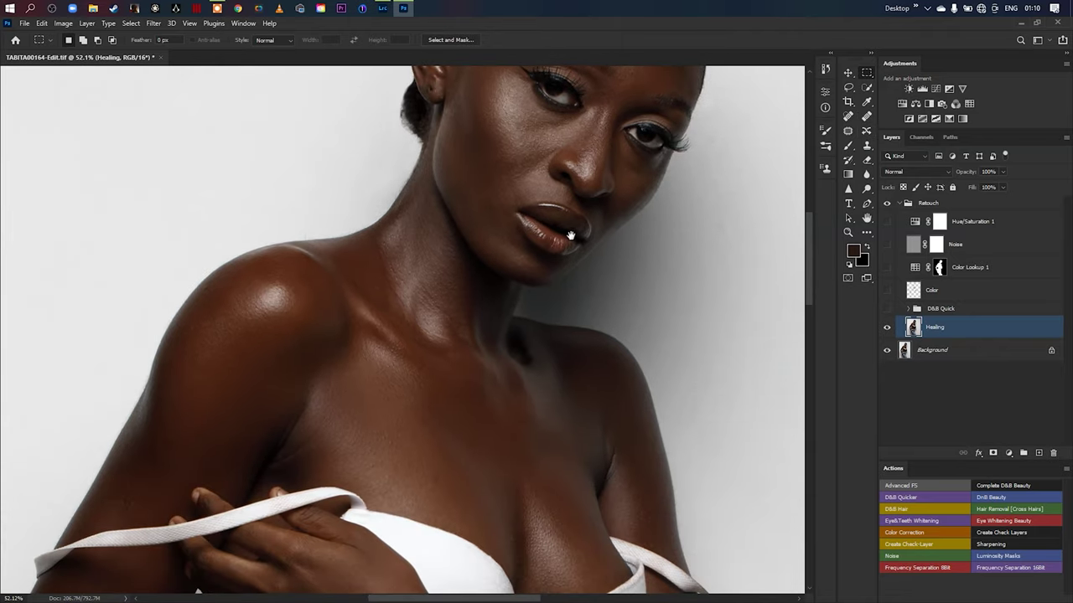
scroll(548, 346, down, 5)
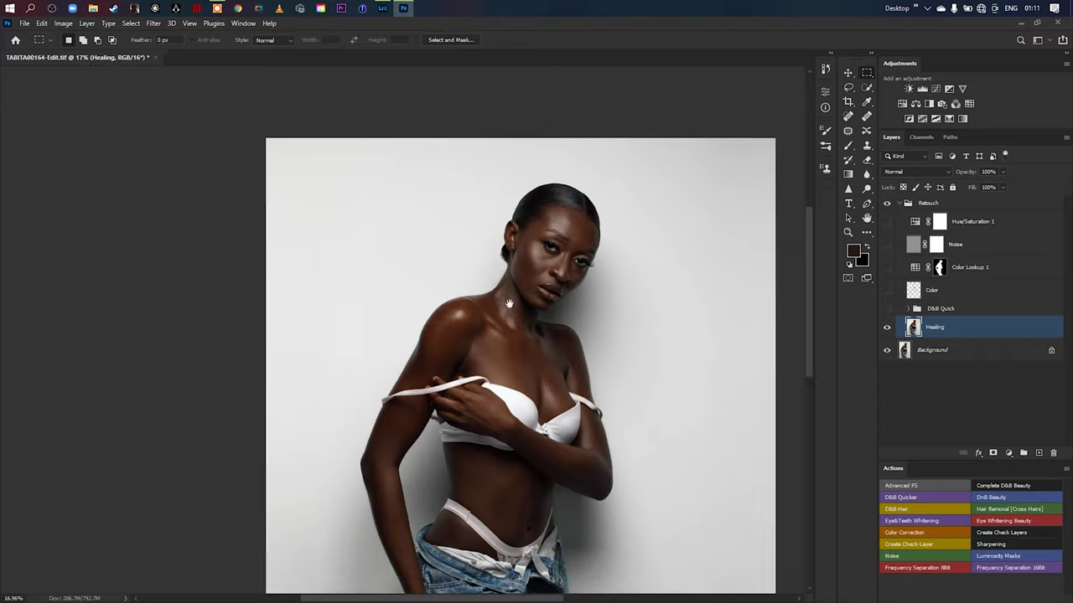
scroll(536, 295, down, 1)
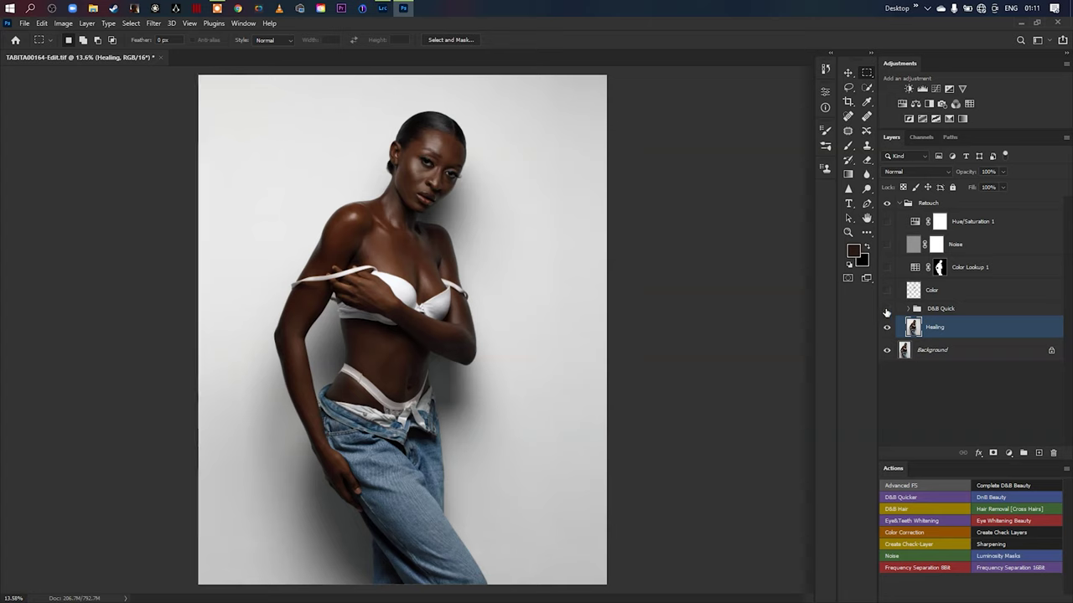
click(887, 310)
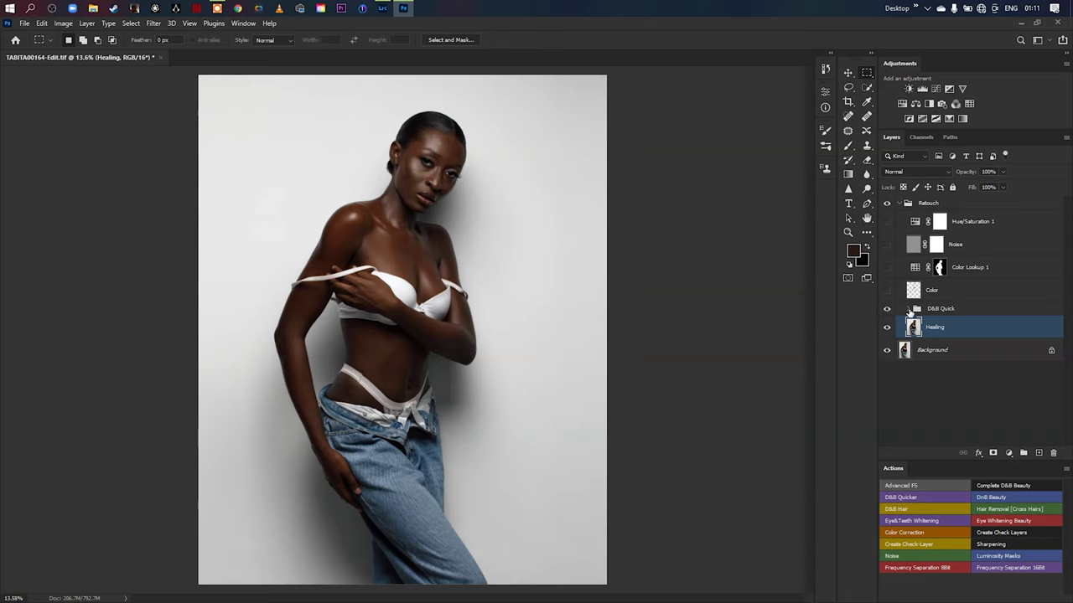
click(907, 309)
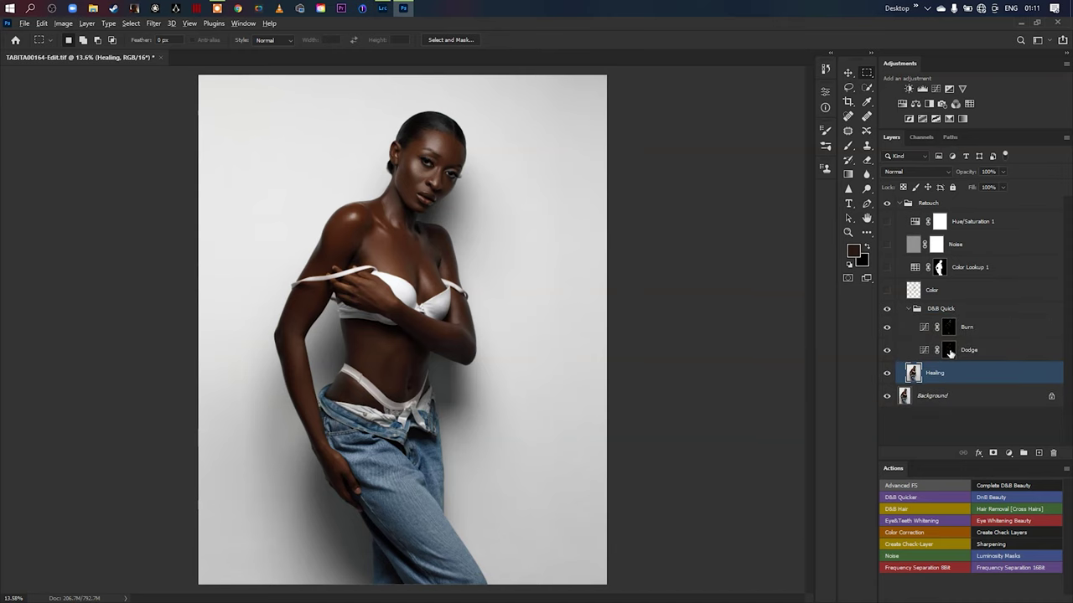
alt+click(949, 351)
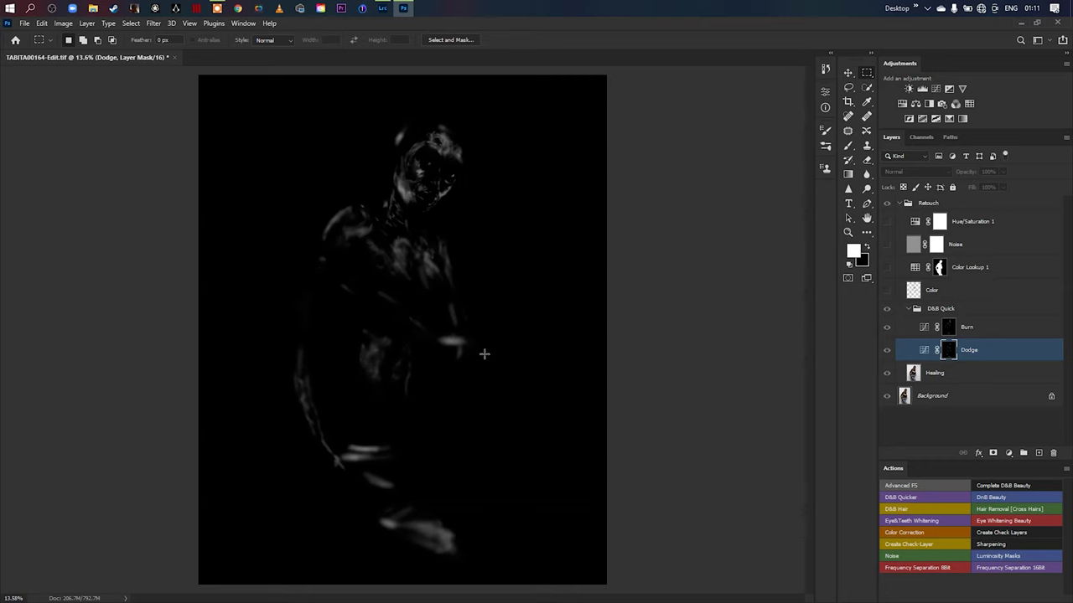
alt+click(950, 327)
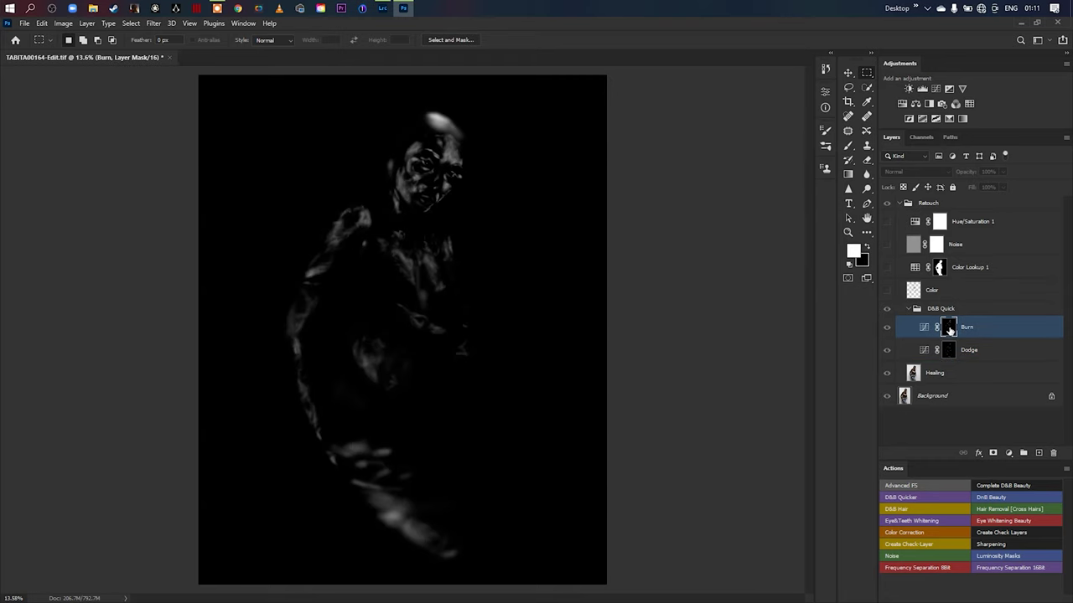
click(887, 310)
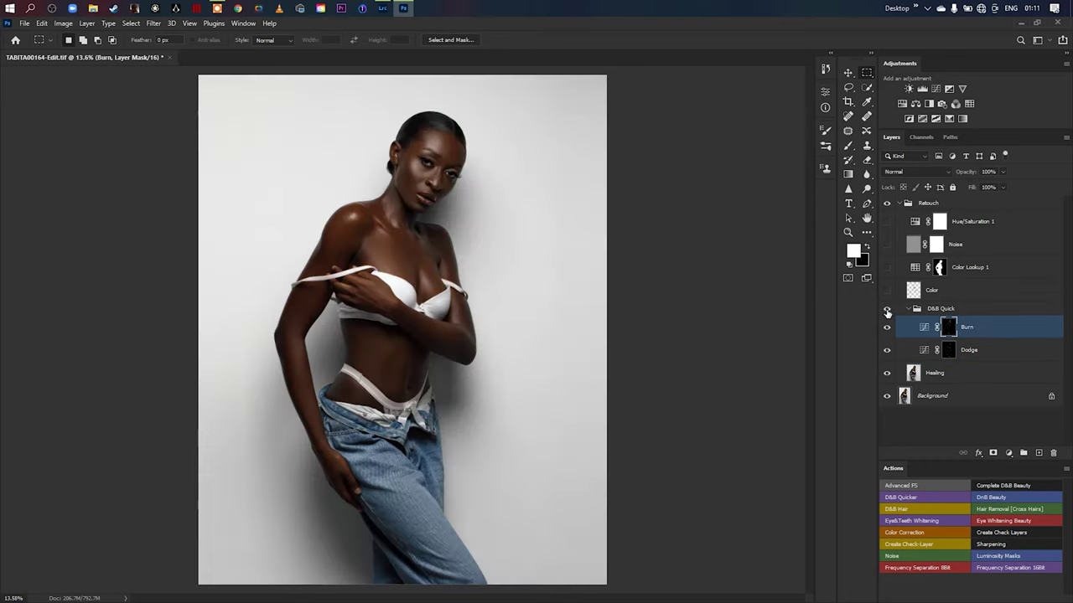
click(888, 310)
scroll(508, 173, up, 5)
drag(511, 178, 611, 338)
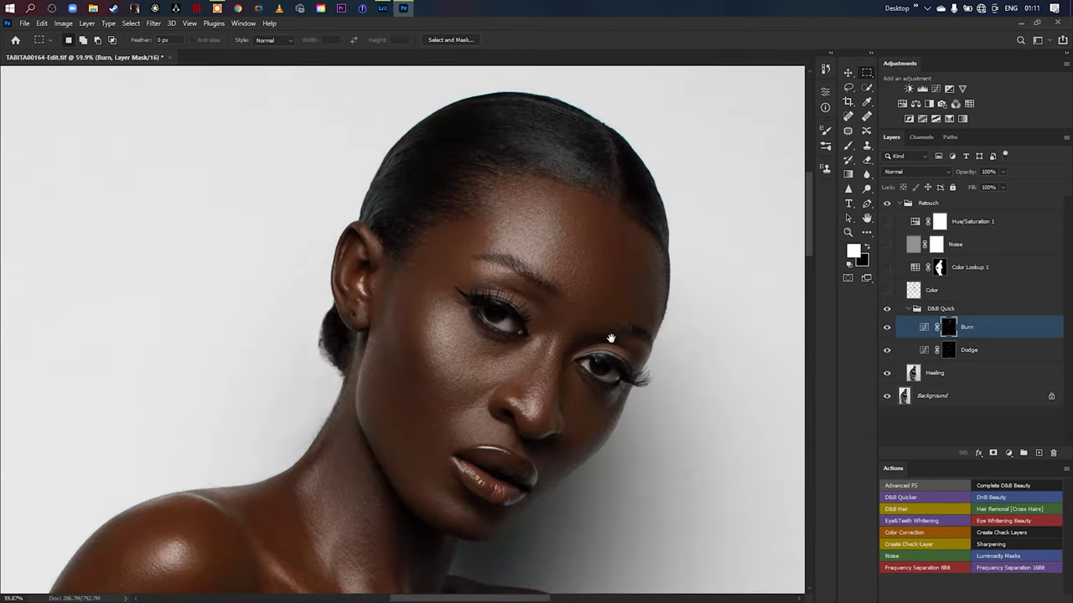
click(888, 310)
click(888, 310)
key(ctrl+minus)
key(ctrl+minus)
key(ctrl+minus)
key(ctrl+minus)
key(ctrl+minus)
key(ctrl+0)
click(887, 309)
click(886, 309)
click(909, 308)
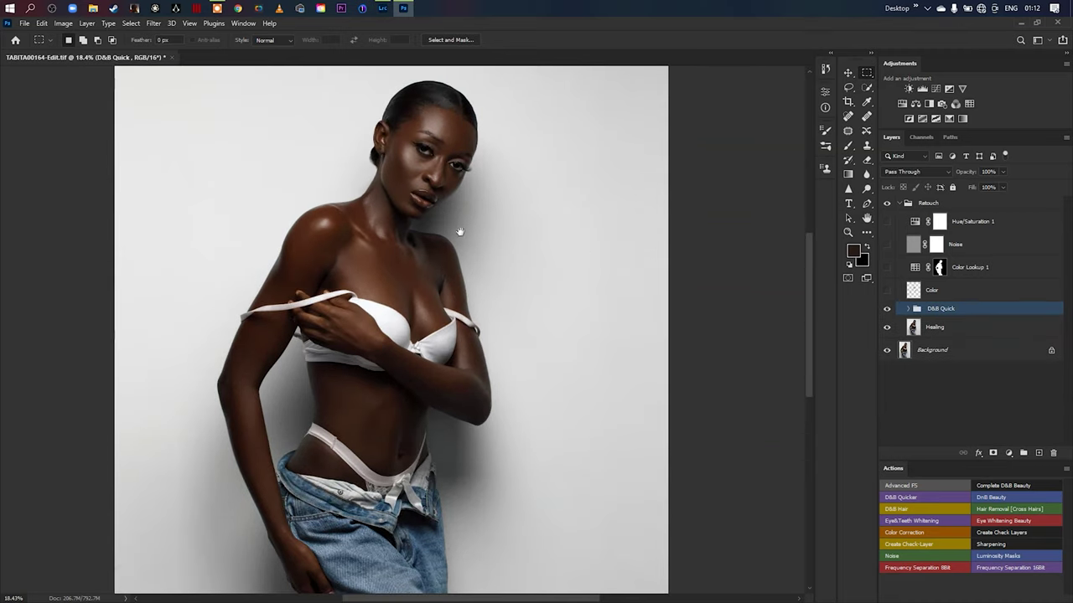
drag(459, 266, 521, 246)
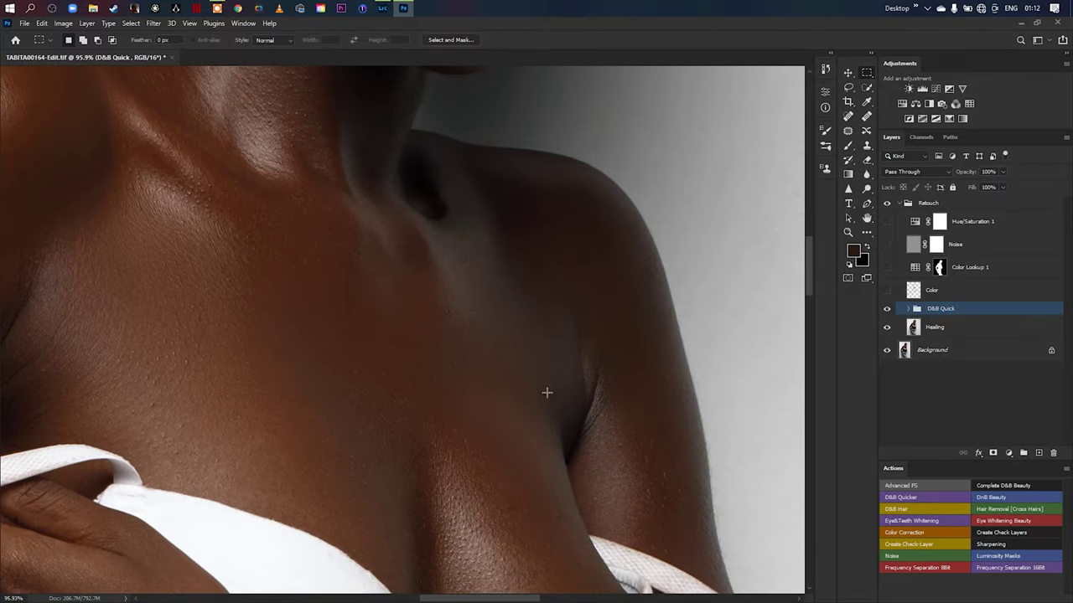
drag(545, 349, 550, 373)
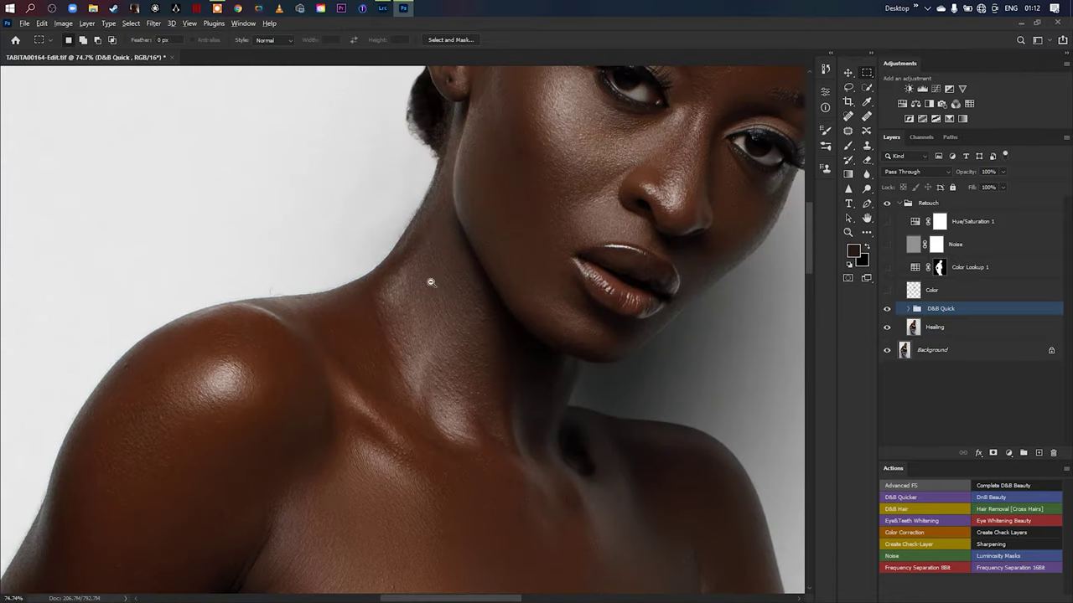
drag(434, 277, 465, 276)
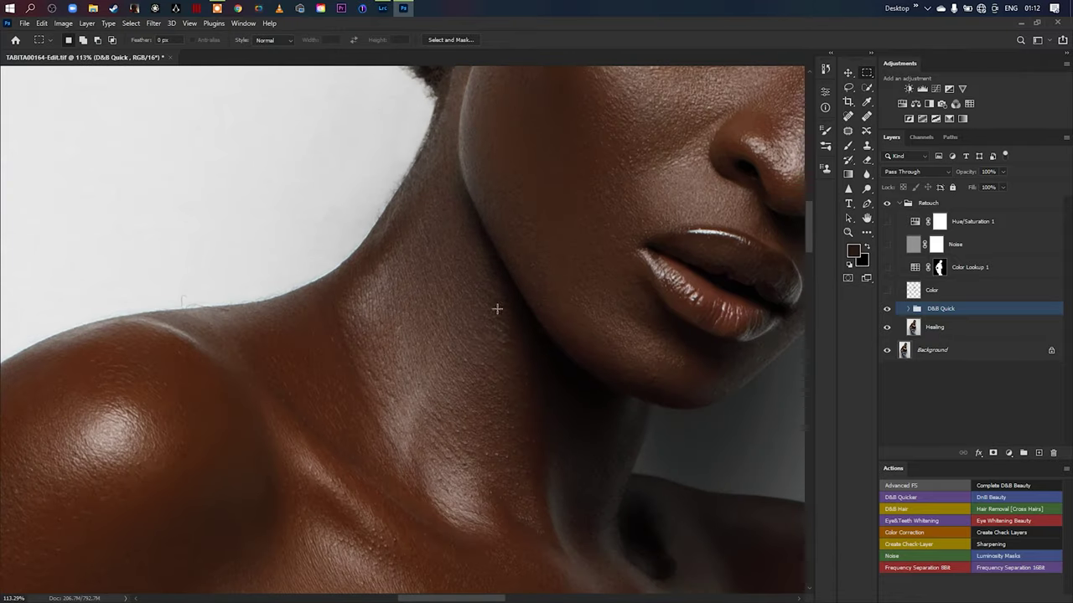
drag(553, 335, 495, 343)
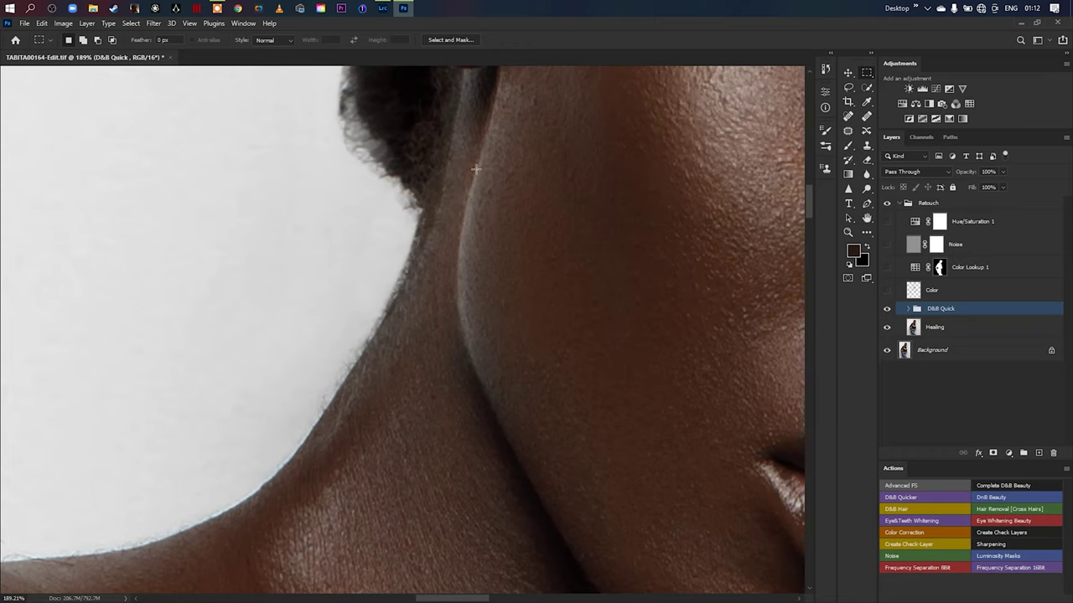
scroll(544, 363, down, 5)
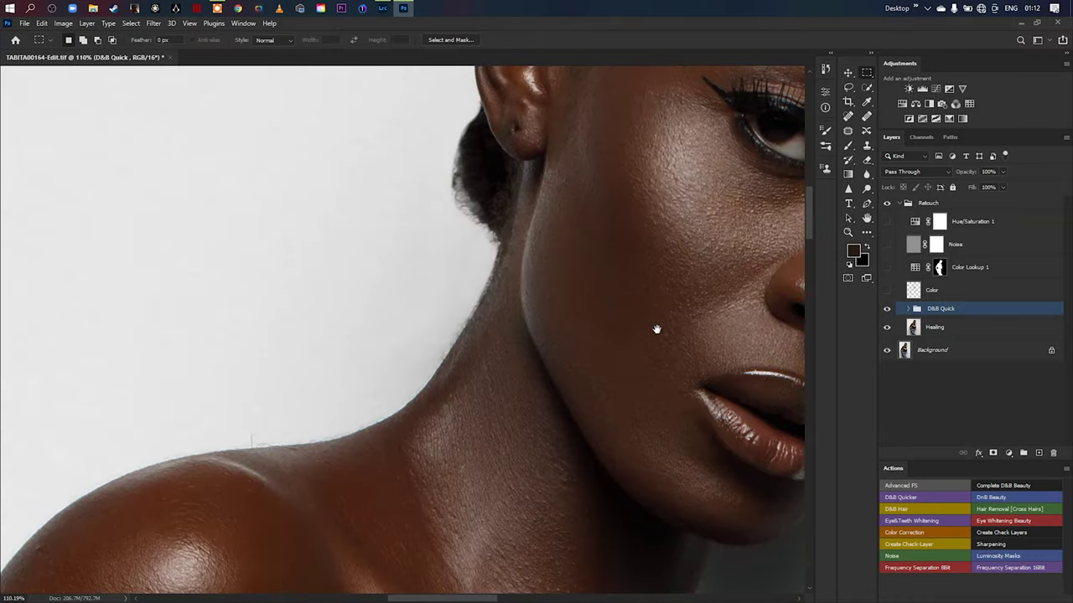
drag(670, 306, 491, 359)
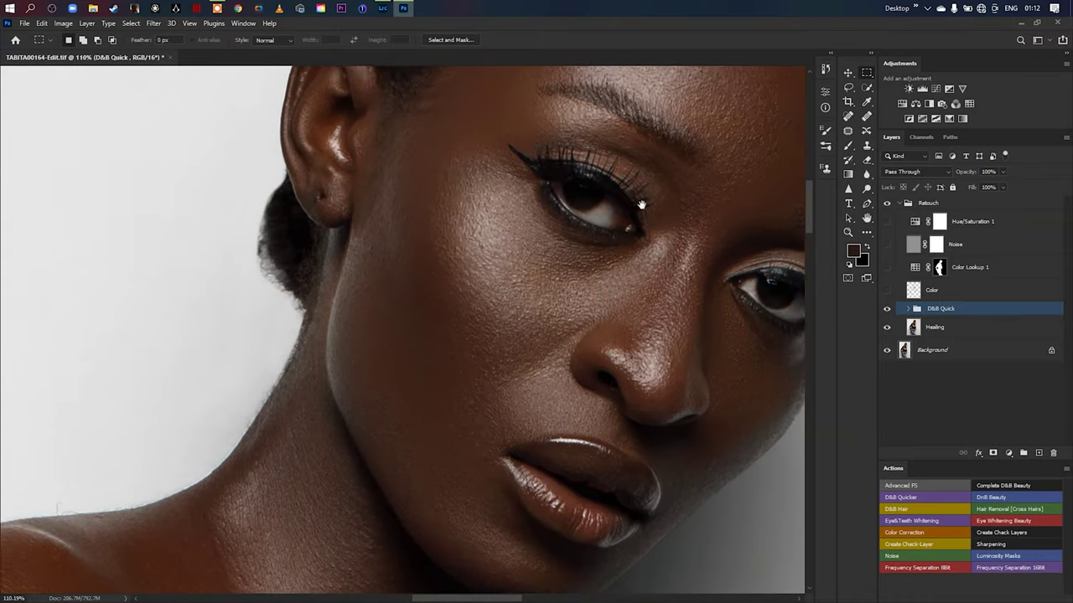
scroll(370, 355, down, 3)
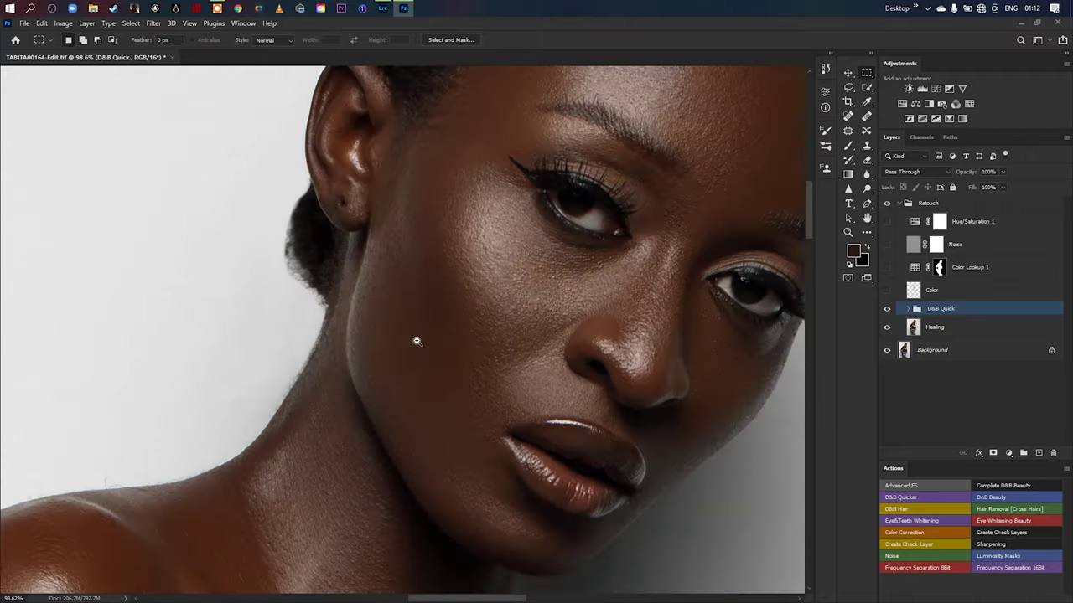
scroll(506, 271, up, 5)
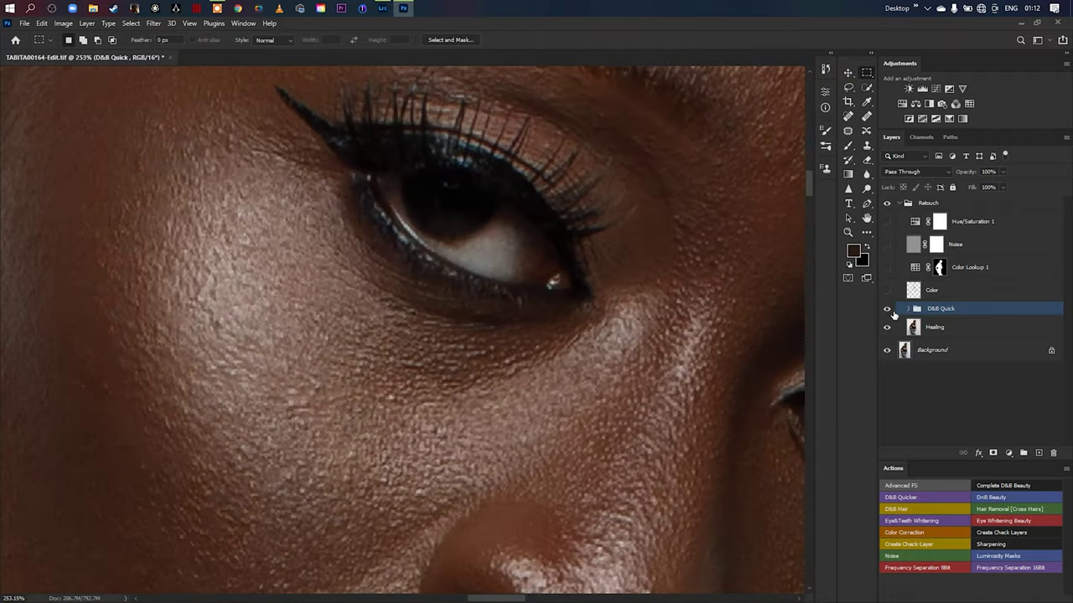
click(887, 309)
click(886, 309)
click(887, 308)
drag(661, 335, 601, 326)
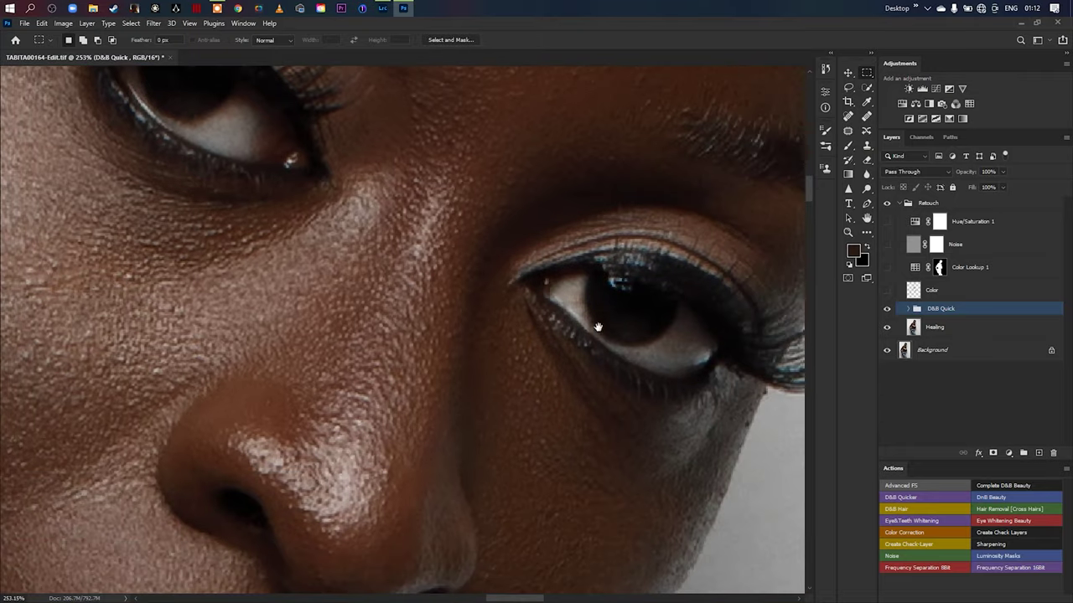
click(886, 308)
click(886, 308)
click(886, 327)
click(887, 327)
click(887, 326)
click(886, 327)
scroll(413, 287, down, 6)
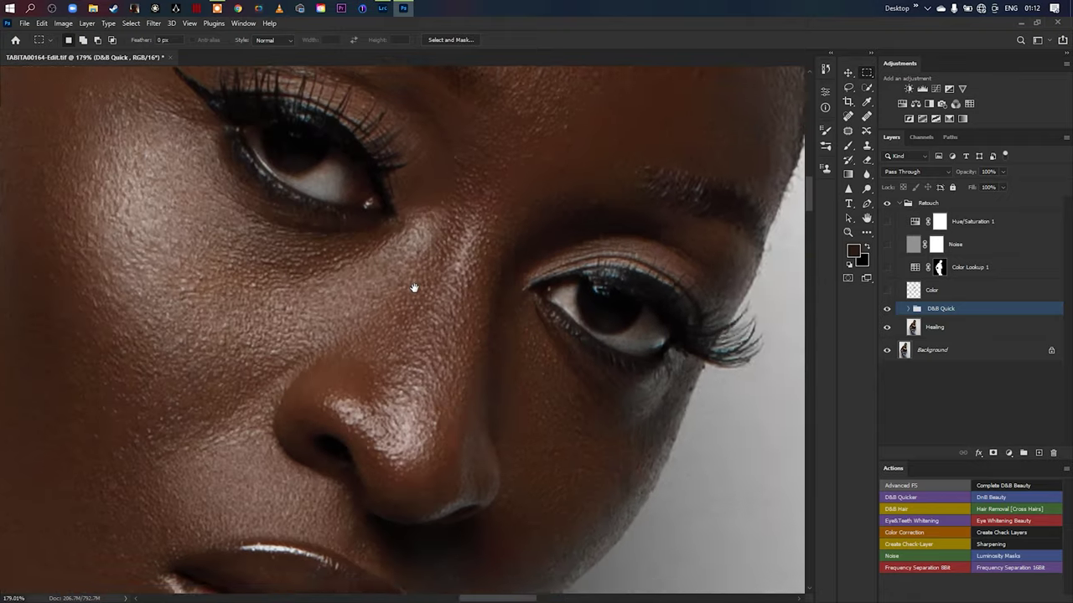
scroll(484, 396, down, 5)
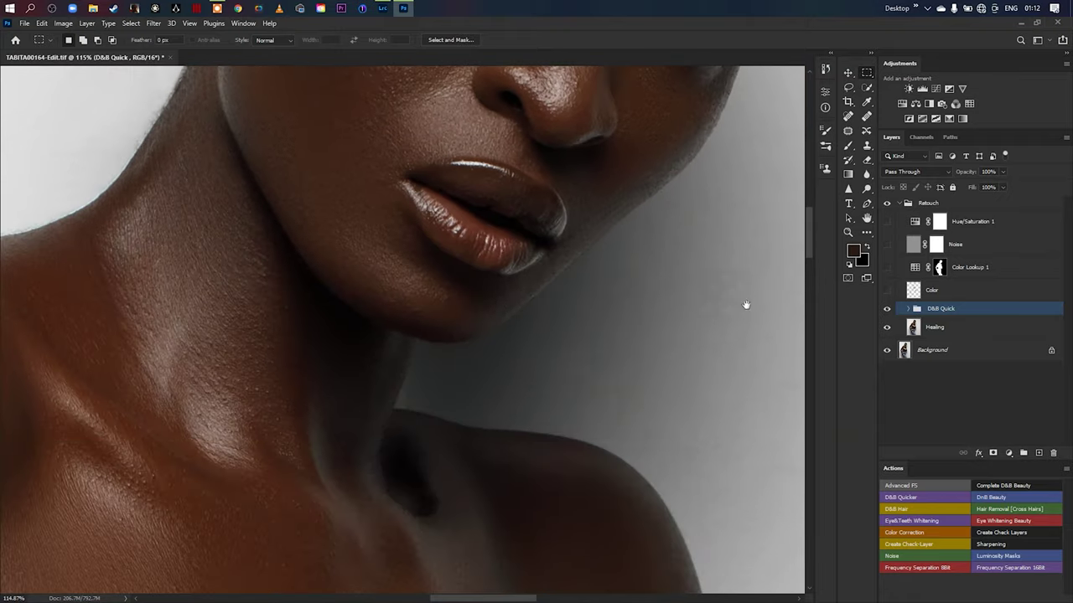
Step: Target the Color layer with the Brush and bring the neck and collarbone into view
click(949, 293)
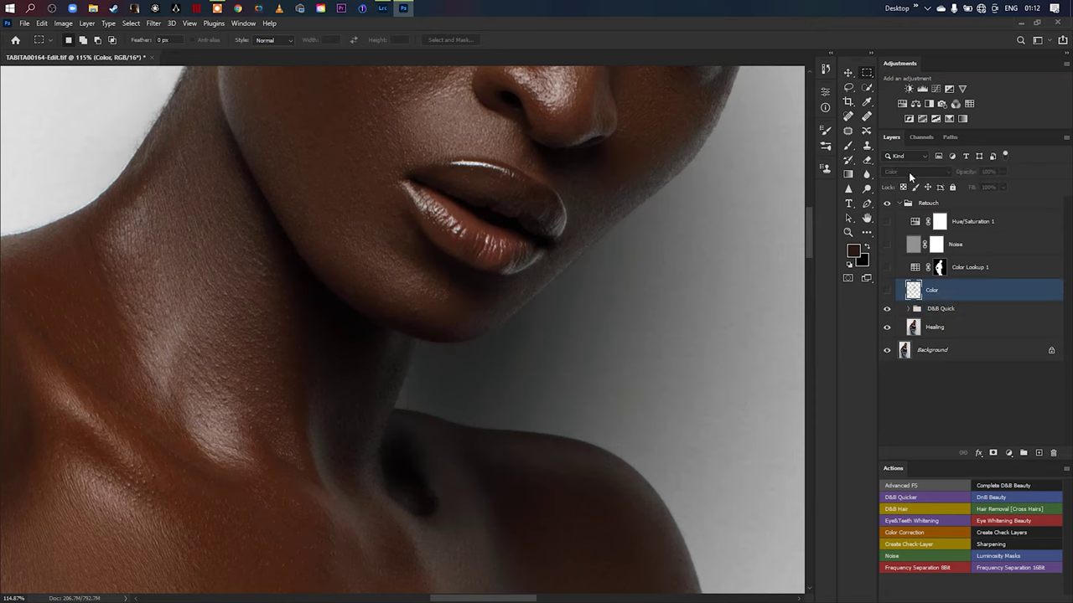
key(b)
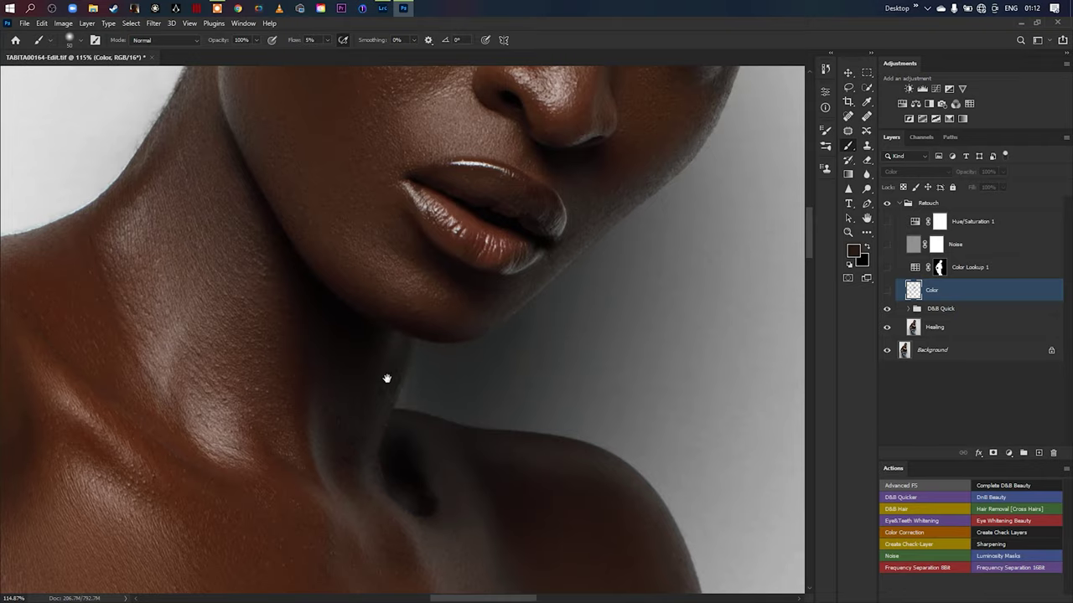
drag(383, 377, 474, 256)
drag(551, 397, 467, 225)
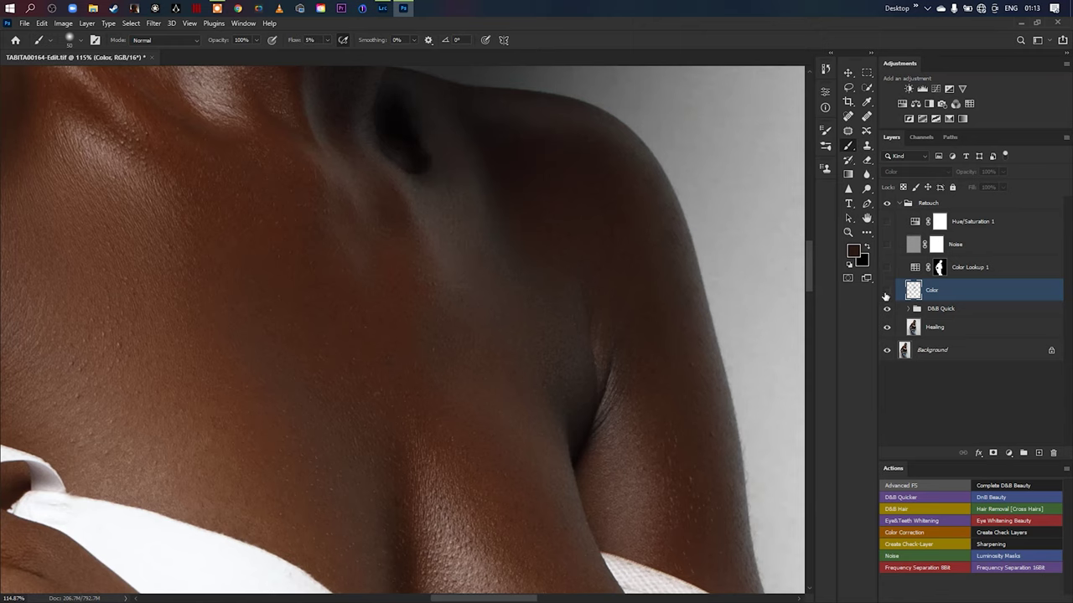
Step: Toggle the Color layer's skin tint on and off while zoomed in on the neck
click(886, 292)
click(886, 292)
click(886, 291)
click(887, 292)
click(886, 291)
drag(730, 338, 622, 374)
drag(589, 315, 620, 308)
click(887, 291)
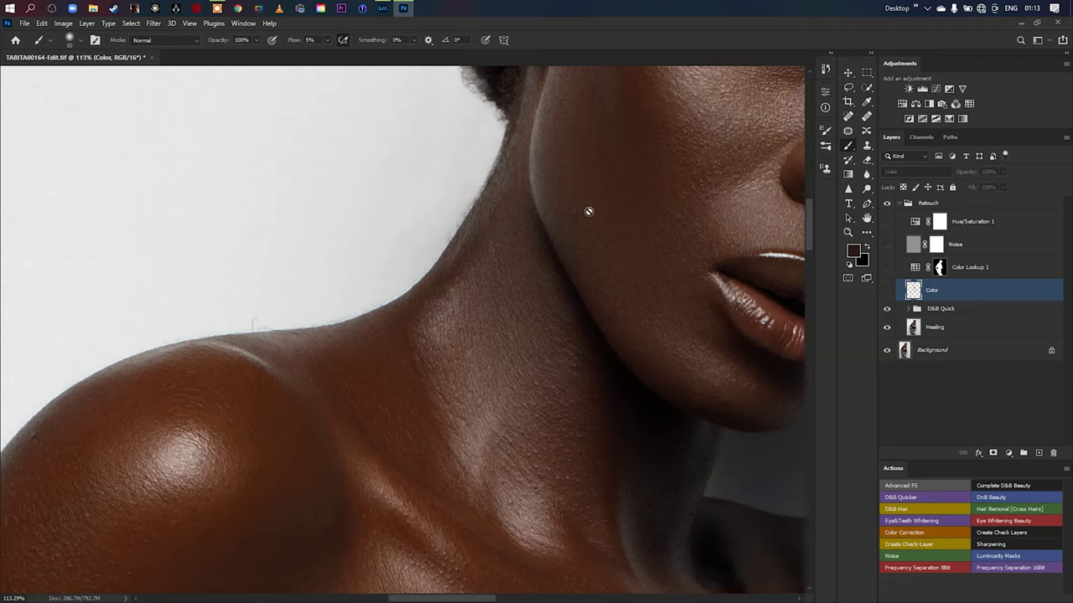
click(888, 291)
click(888, 292)
click(888, 291)
scroll(730, 318, down, 5)
scroll(605, 399, down, 5)
scroll(605, 398, up, 5)
Step: Compare the chest with and without the Color layer tint
click(887, 292)
click(887, 292)
drag(395, 476, 491, 345)
scroll(491, 345, up, 10)
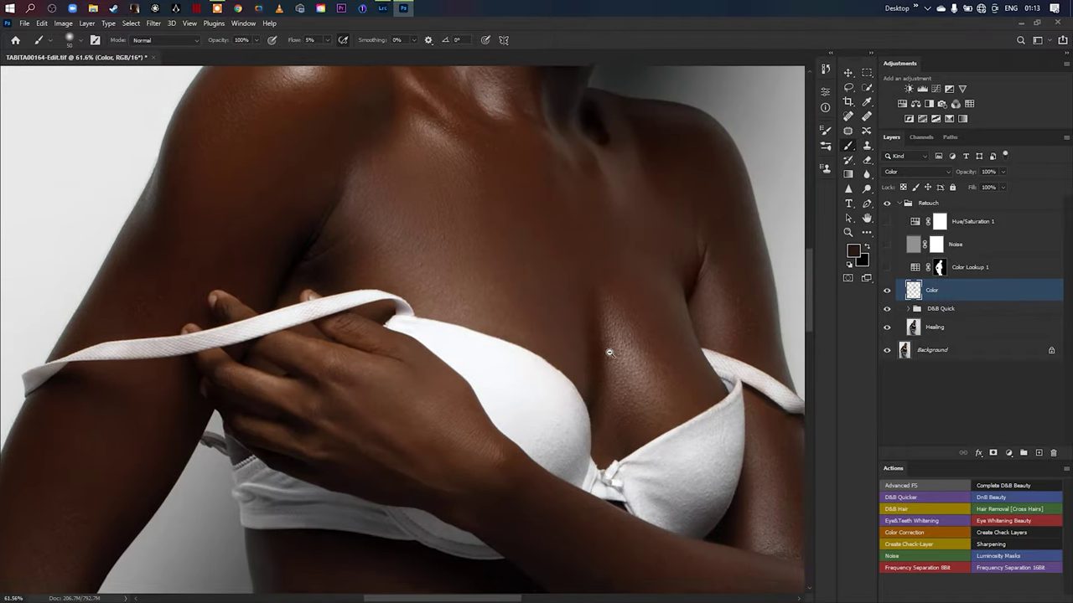
scroll(508, 429, down, 8)
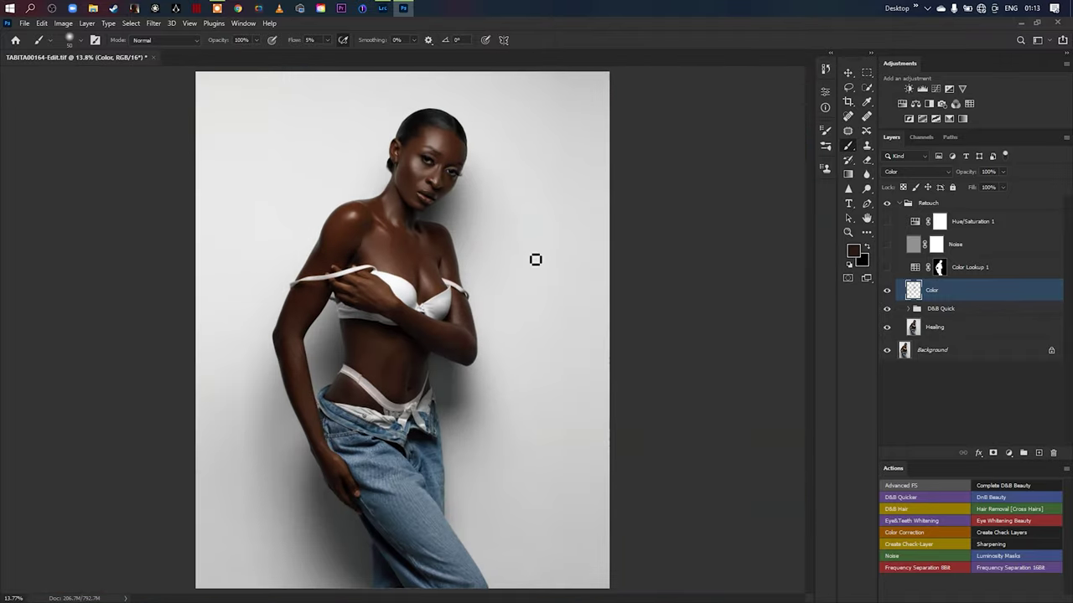
scroll(525, 155, up, 8)
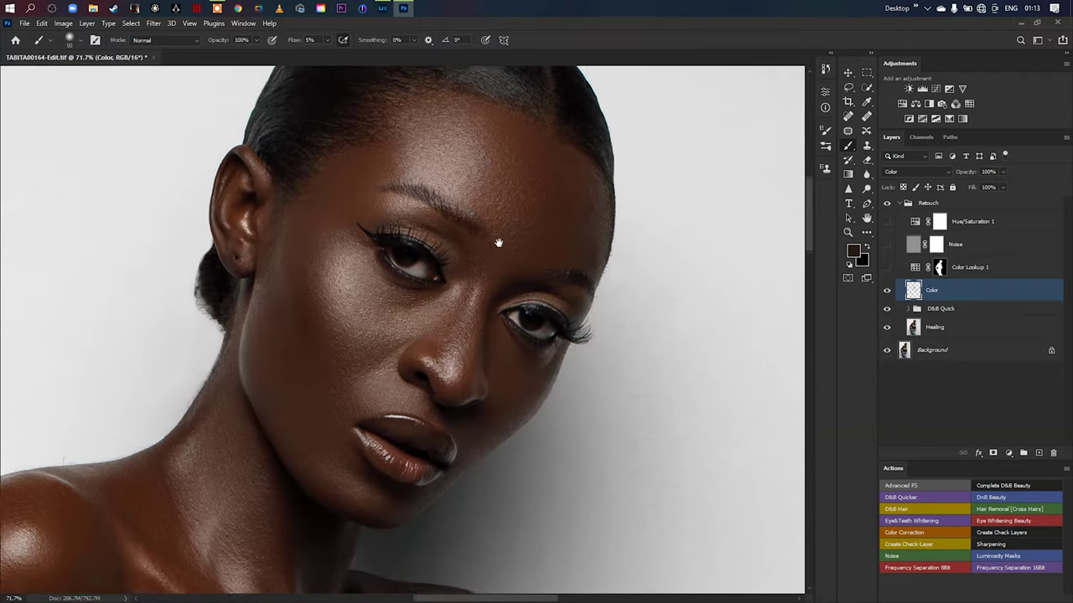
Step: Recenter on the face and compare it with and without the tint, leaving the Color layer on
drag(502, 245, 509, 248)
click(888, 291)
click(887, 290)
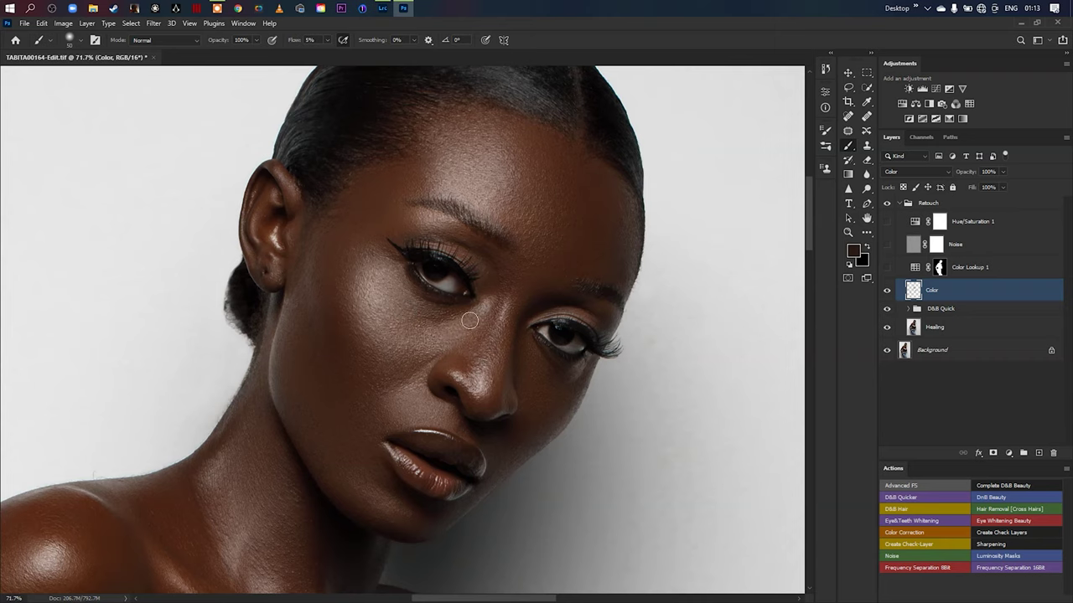
click(887, 291)
click(887, 293)
scroll(552, 391, down, 3)
scroll(552, 391, down, 5)
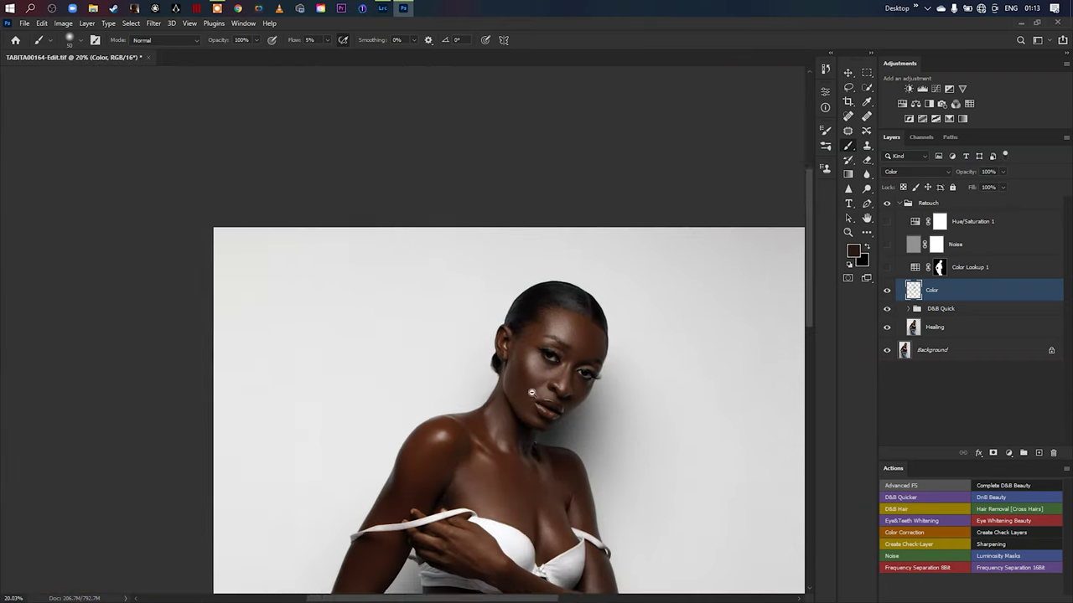
drag(620, 359, 567, 314)
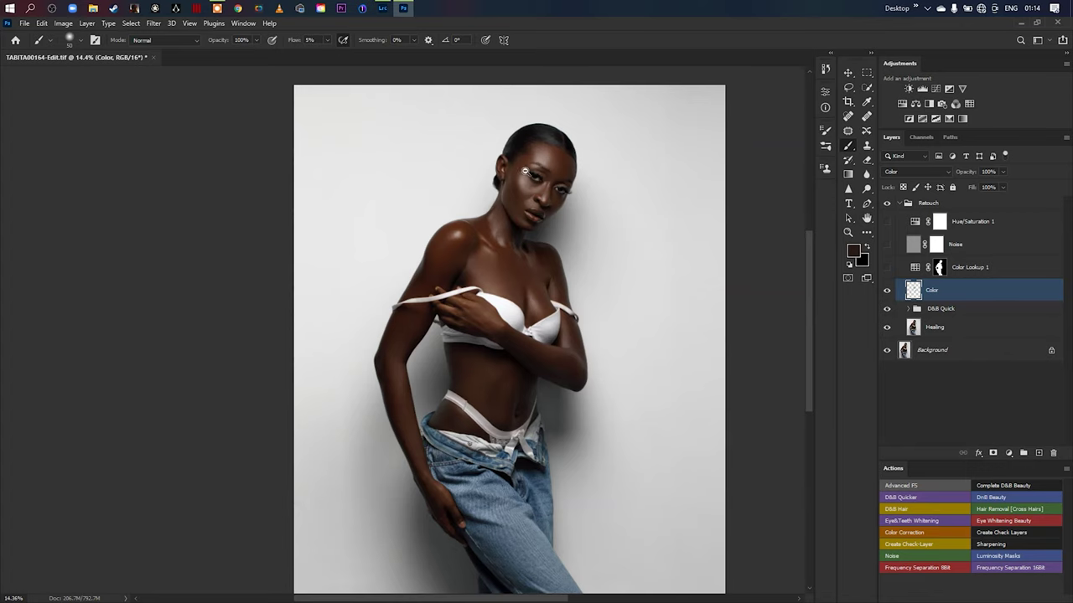
scroll(528, 172, up, 3)
scroll(543, 182, down, 2)
scroll(542, 209, left, 2)
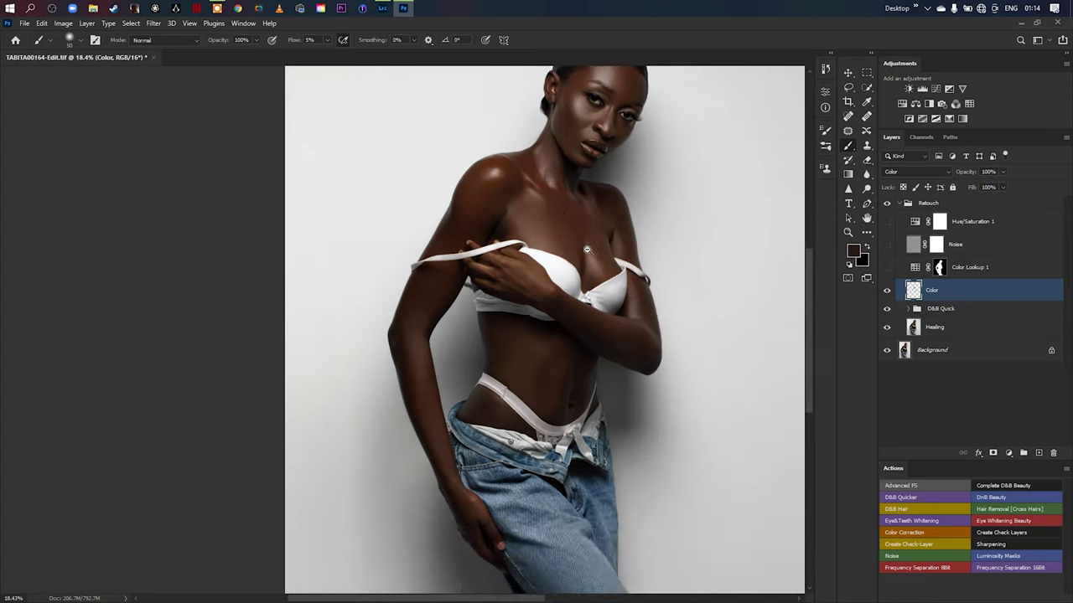
scroll(563, 246, down, 2)
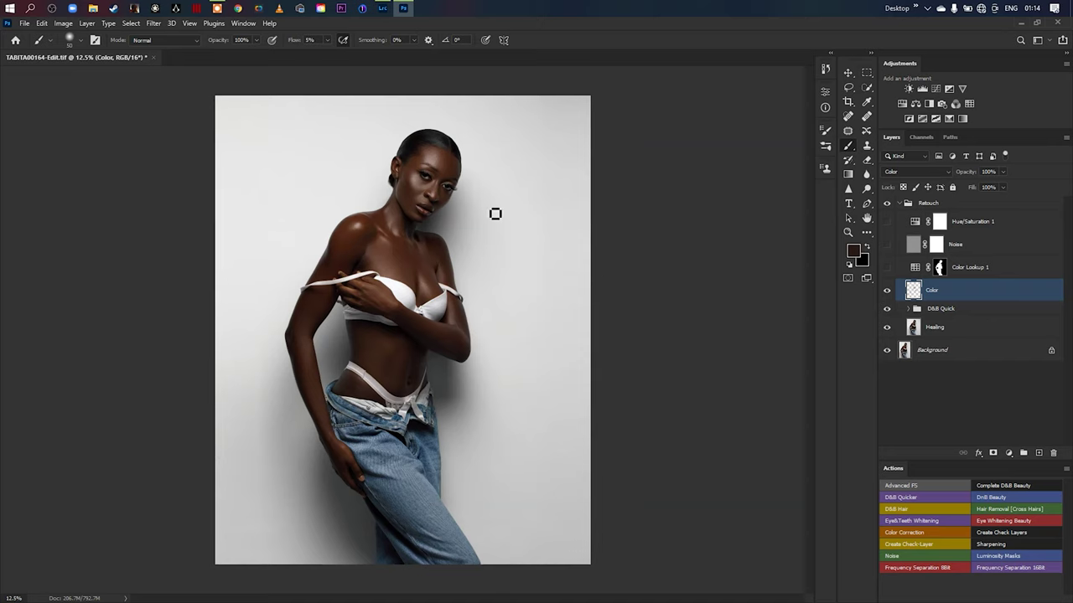
scroll(413, 226, up, 1)
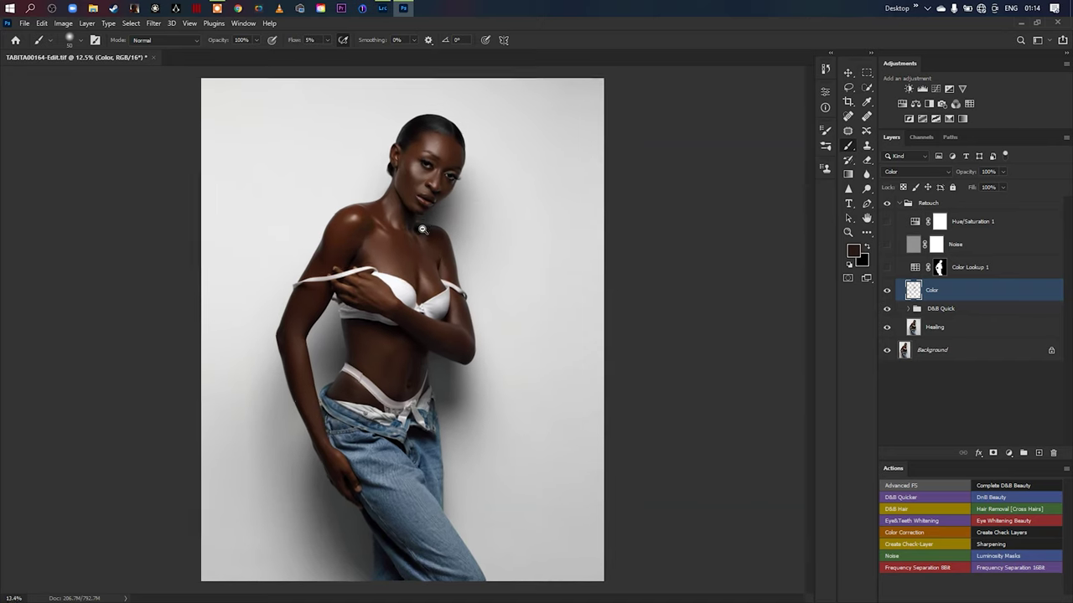
scroll(452, 237, left, 1)
scroll(453, 238, down, 1)
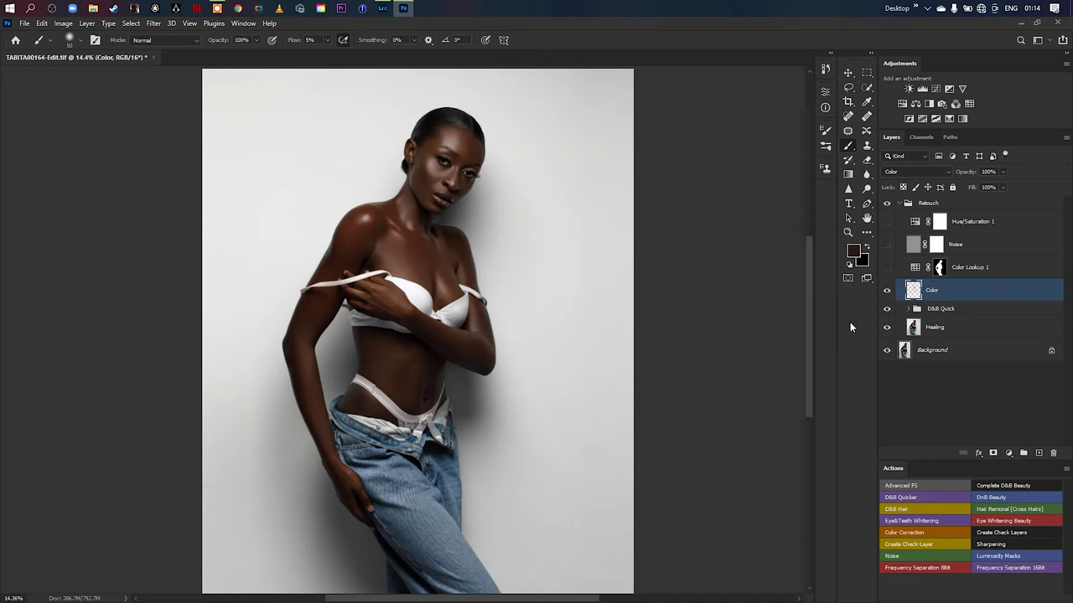
Step: Turn on Color Lookup 1, check its settings, and toggle it to compare
click(887, 268)
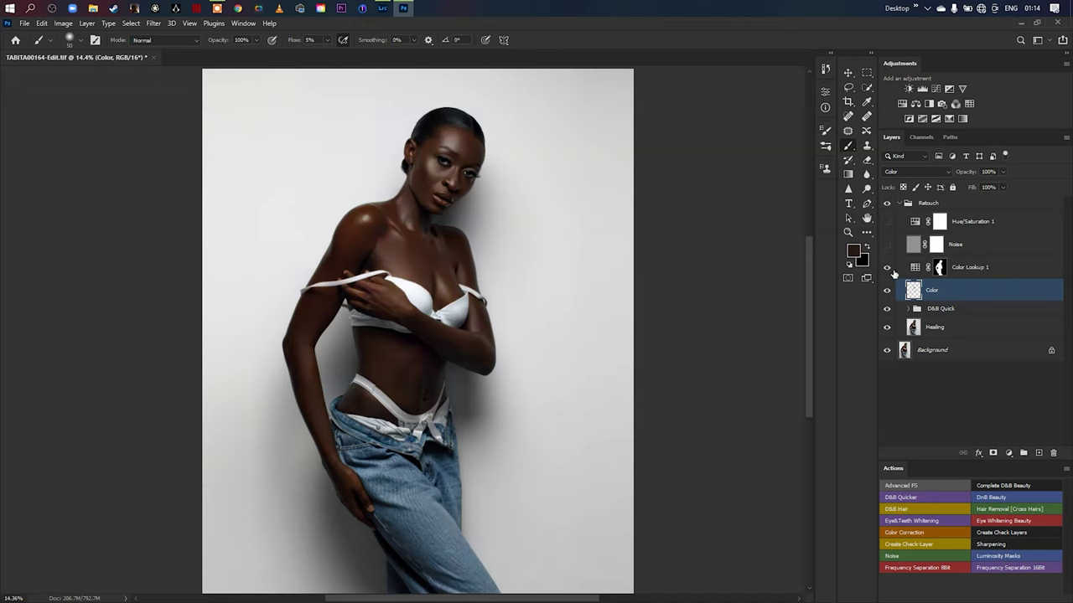
double_click(914, 269)
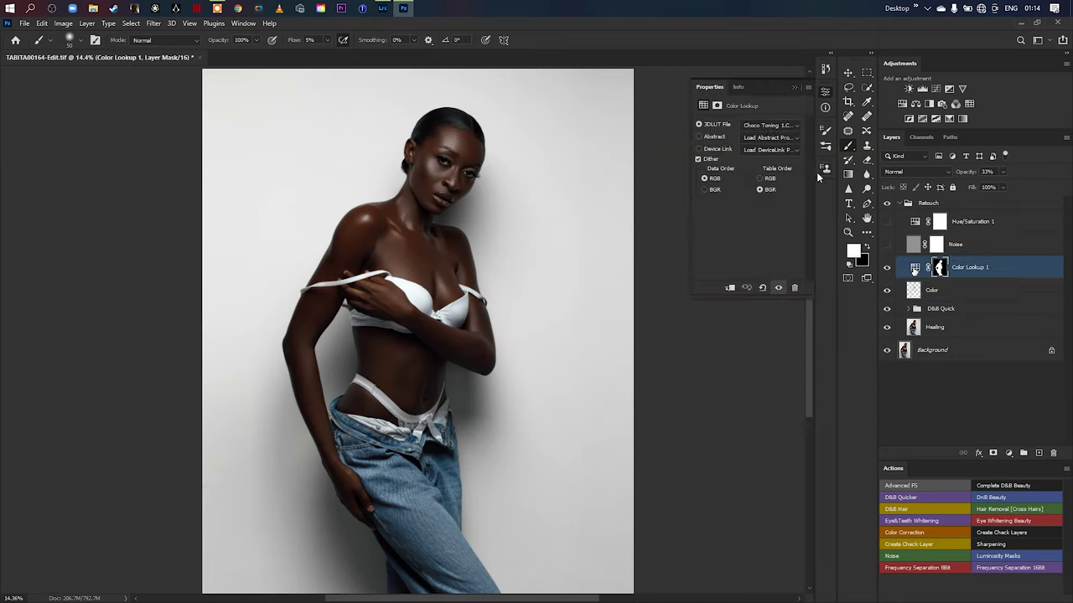
click(794, 88)
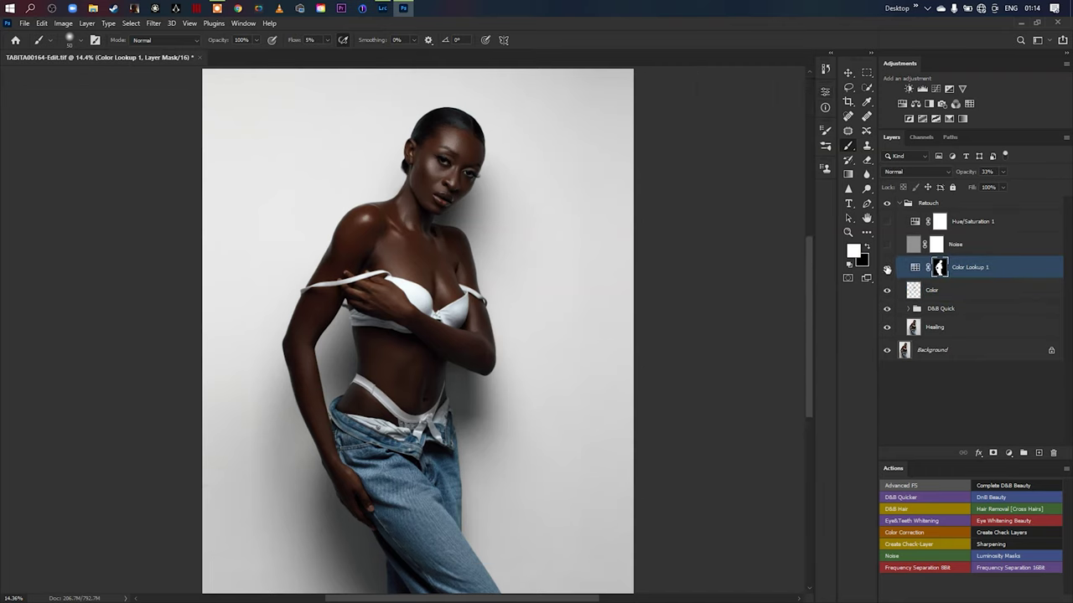
click(887, 269)
click(887, 269)
Step: View the Color Lookup 1 body mask alone, then compare the image with and without it
alt+click(940, 268)
key(alt+backslash)
key(alt+backslash)
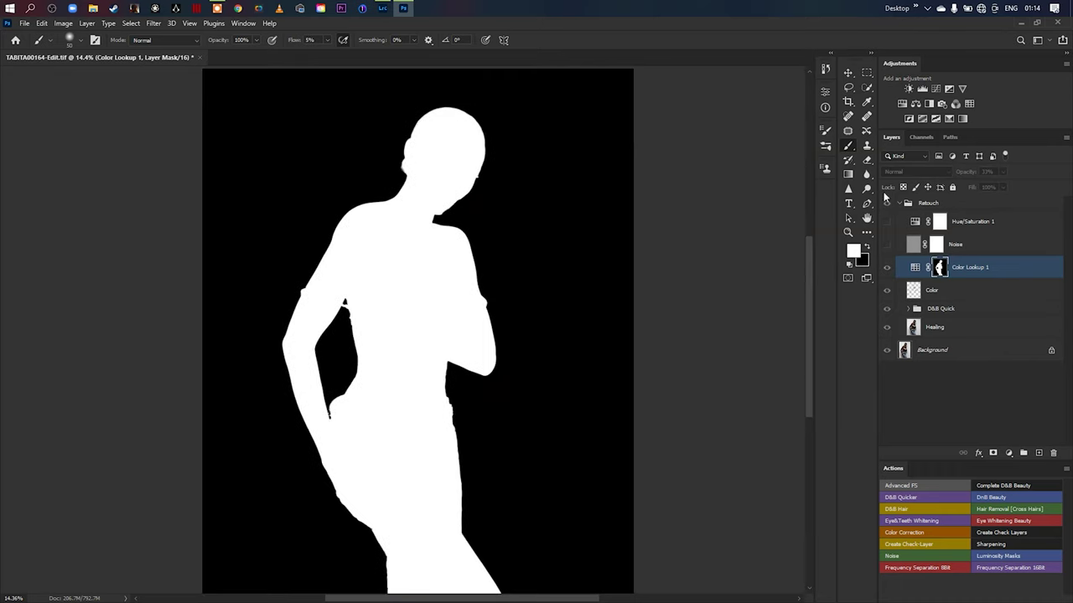
click(888, 269)
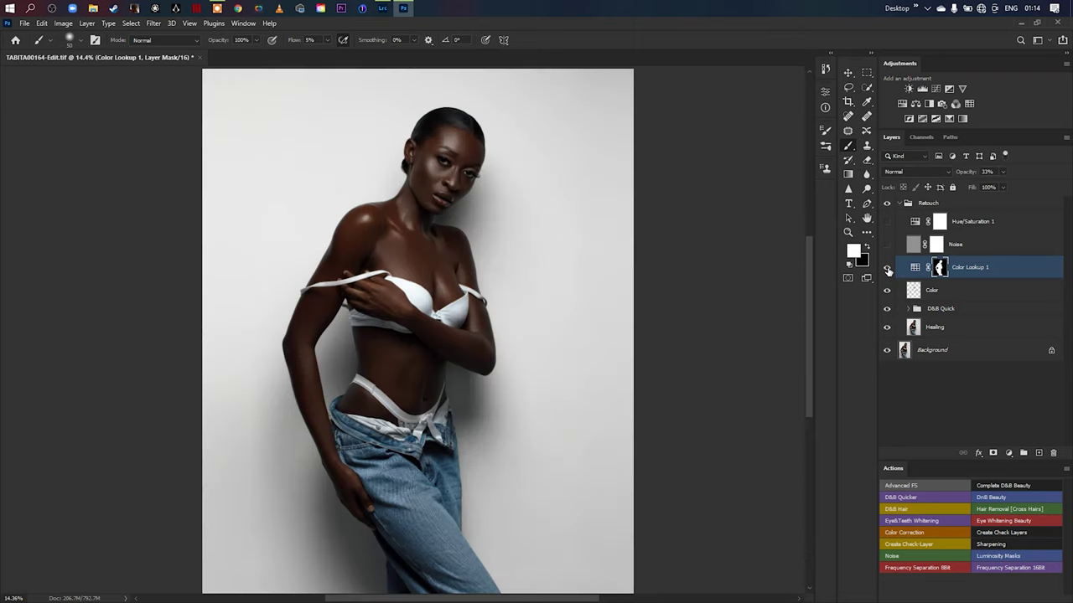
click(887, 269)
click(887, 269)
Step: Set Color Lookup 1 opacity to 50% after trying 100%, 33% and 42%
drag(964, 175, 1027, 175)
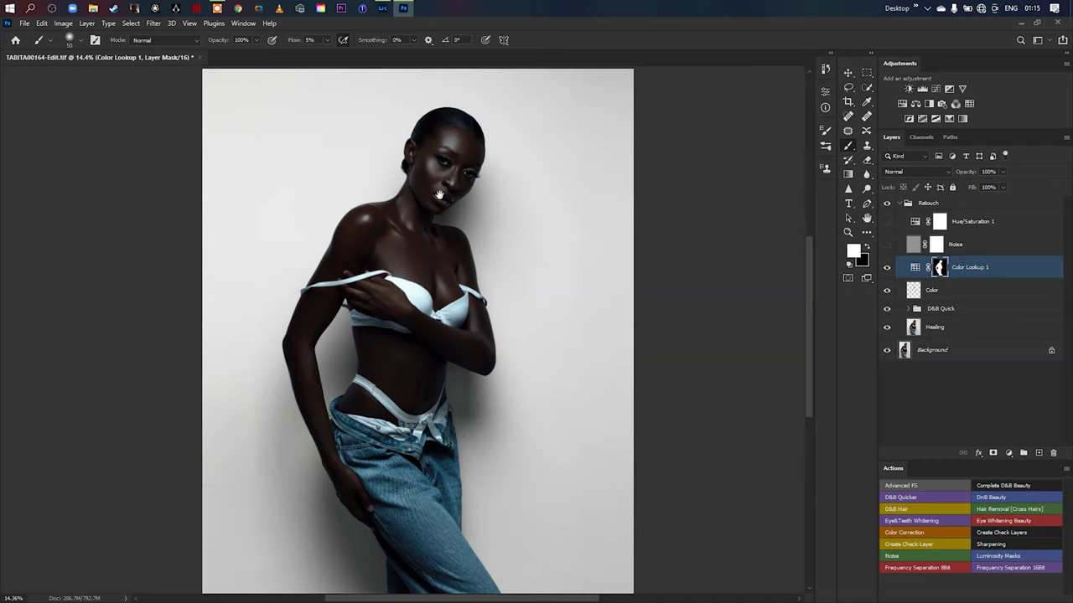
drag(440, 195, 510, 200)
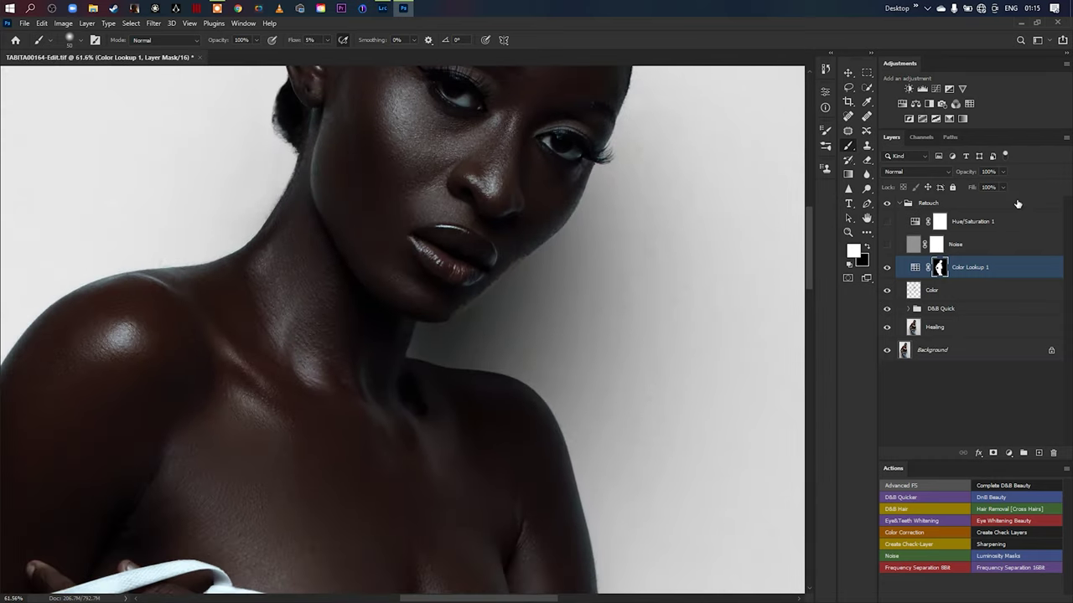
key(3)
key(3)
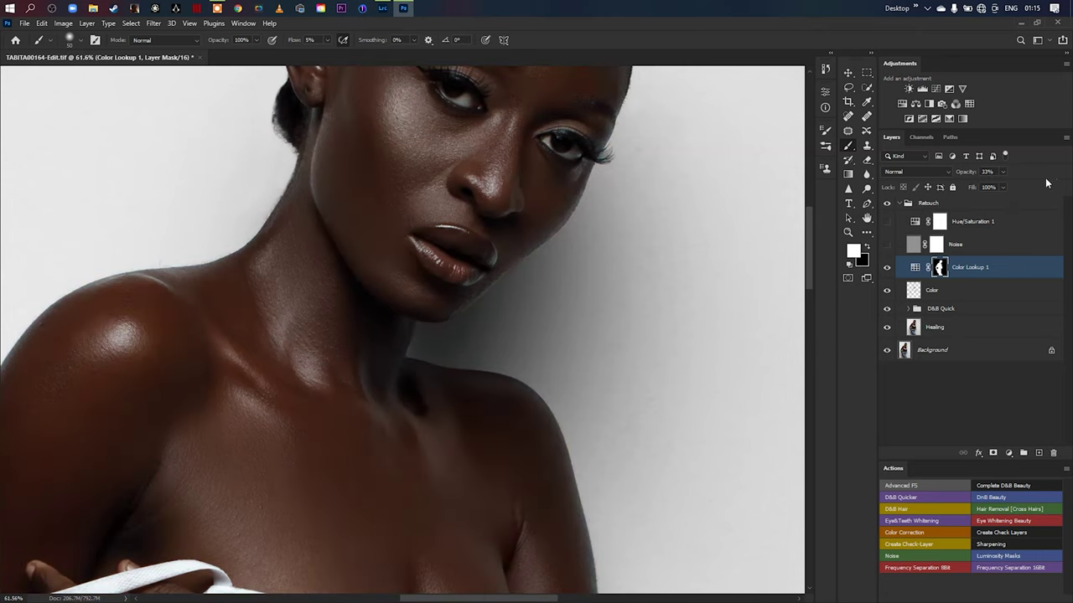
drag(968, 171, 972, 172)
drag(514, 352, 462, 293)
scroll(463, 292, down, 2)
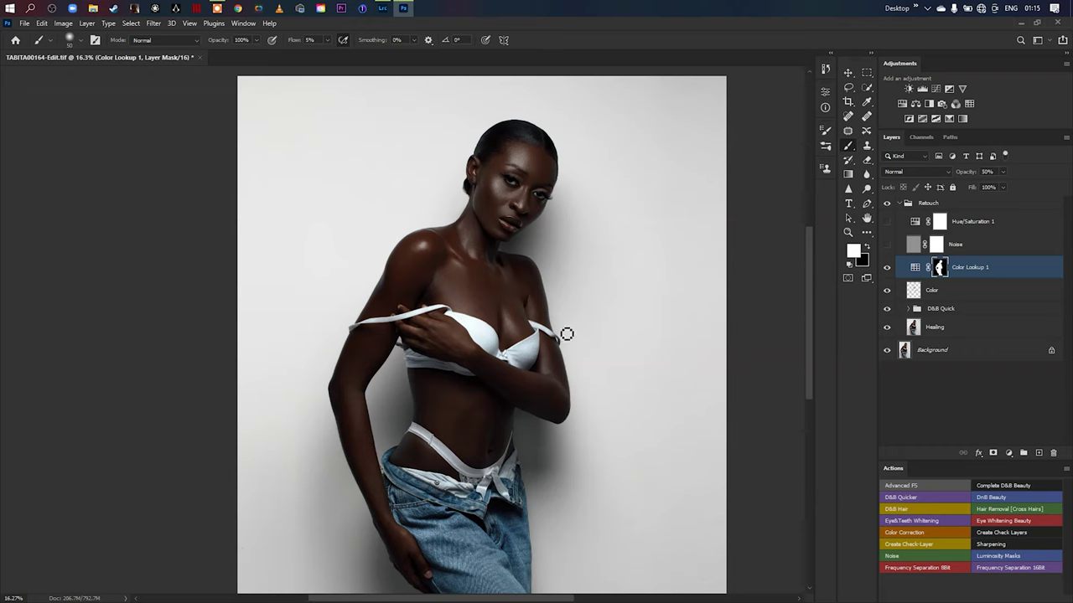
scroll(544, 316, down, 2)
scroll(512, 307, up, 6)
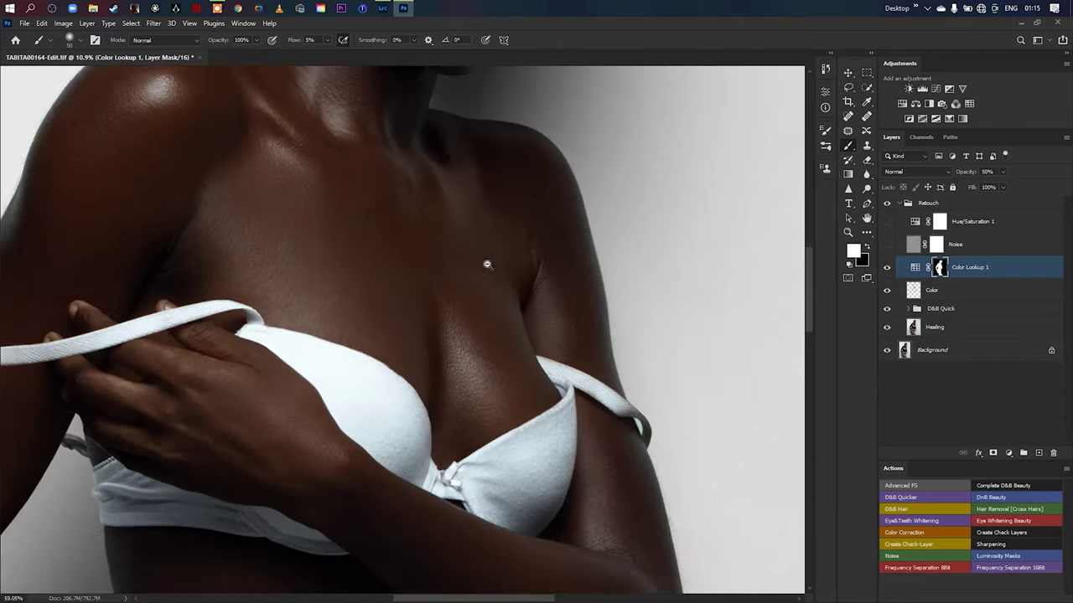
scroll(489, 262, up, 5)
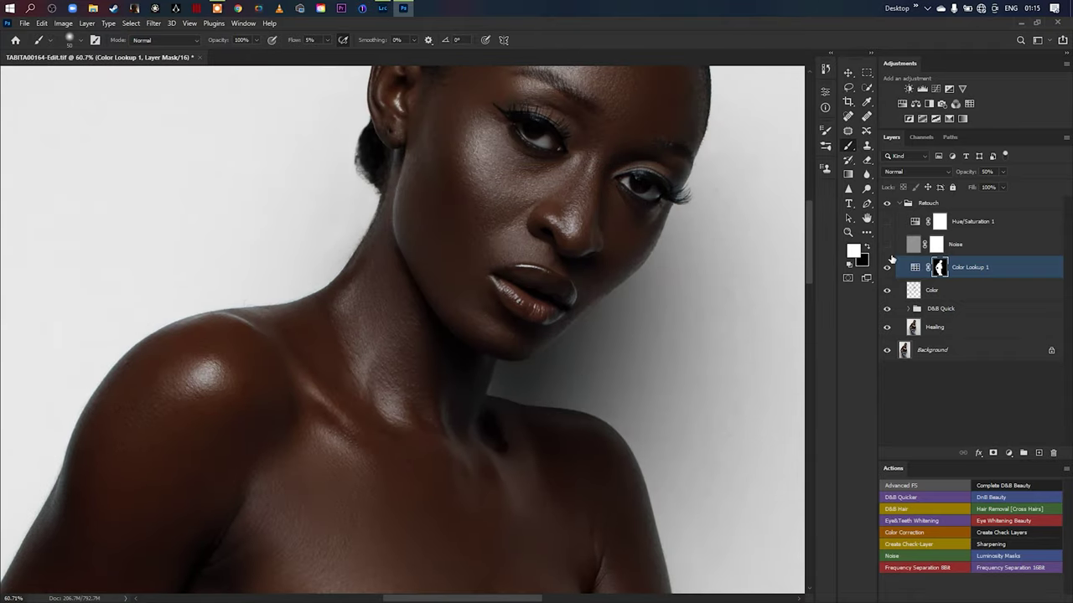
scroll(591, 203, up, 3)
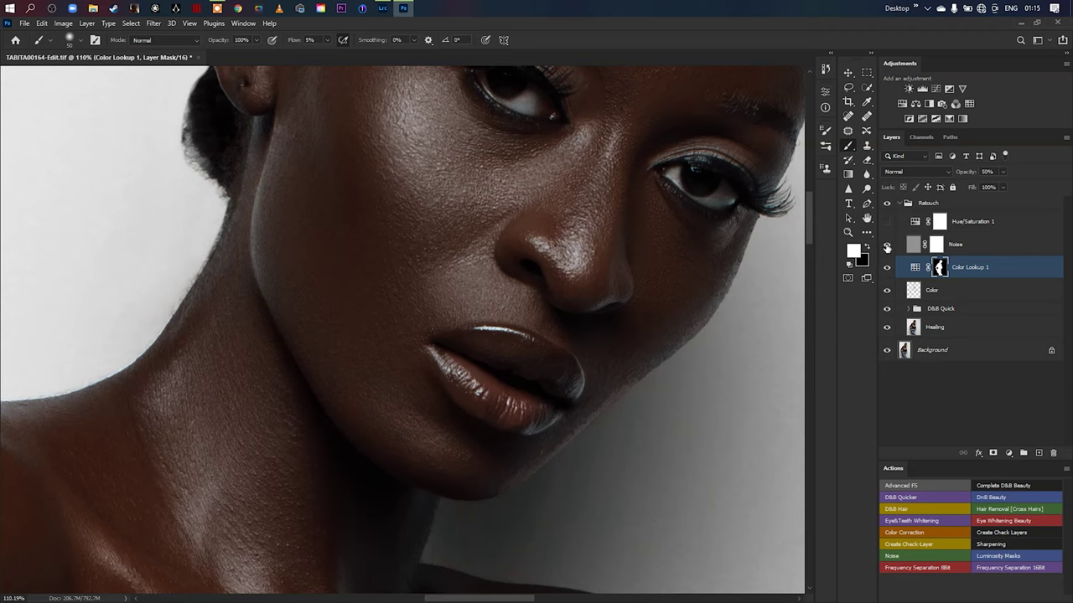
scroll(677, 256, down, 5)
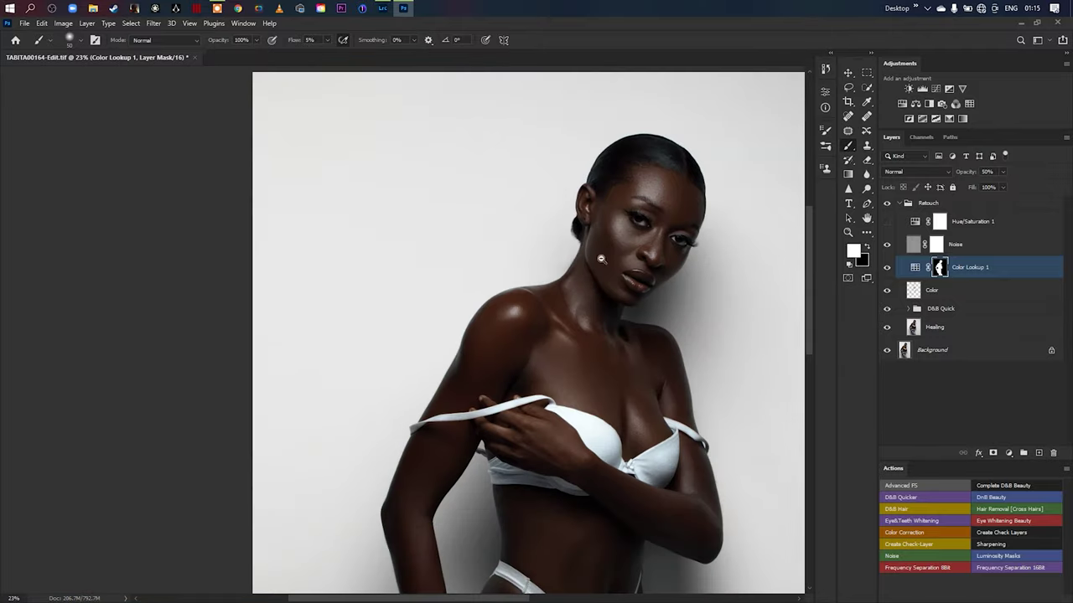
Step: Hide the Noise layer and create a new Overlay-mode layer, Layer 1
click(887, 246)
key(ctrl+shift+n)
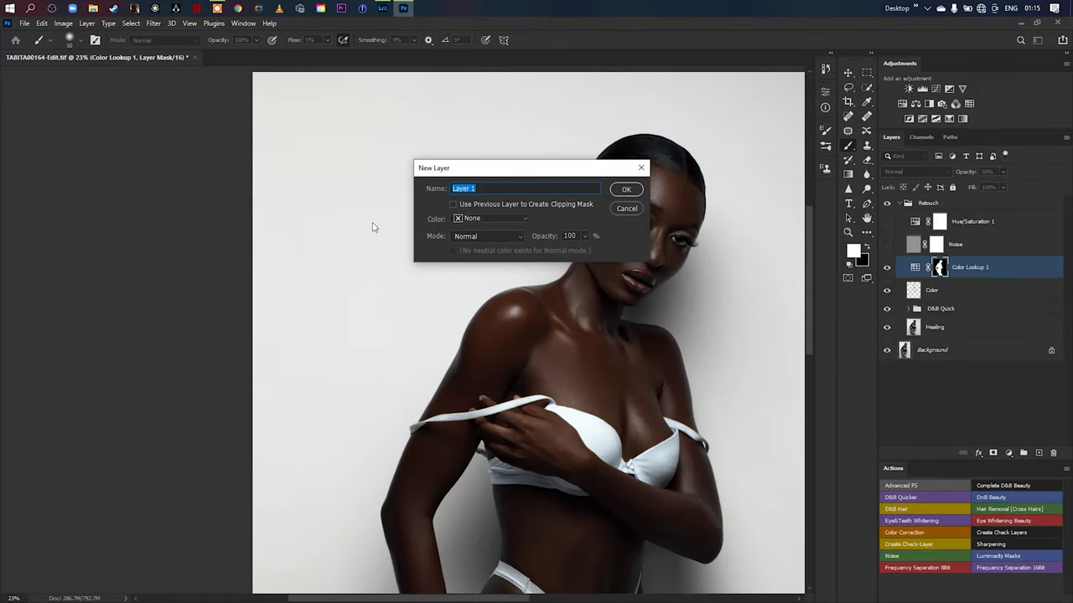
click(510, 236)
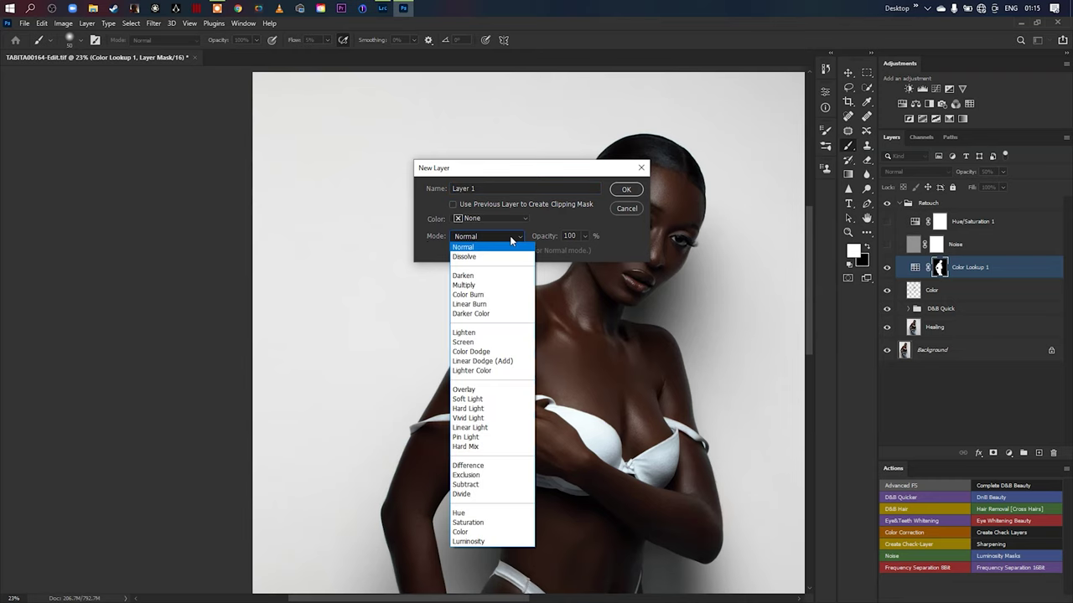
click(482, 389)
click(626, 191)
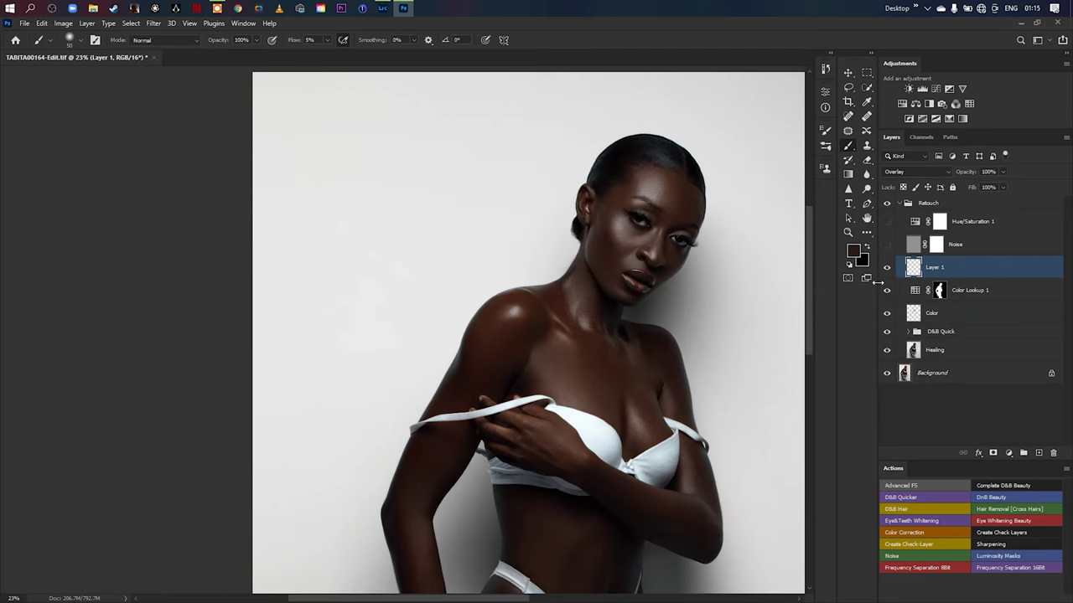
Step: Fill Layer 1 with 50% Gray
key(shift+F5)
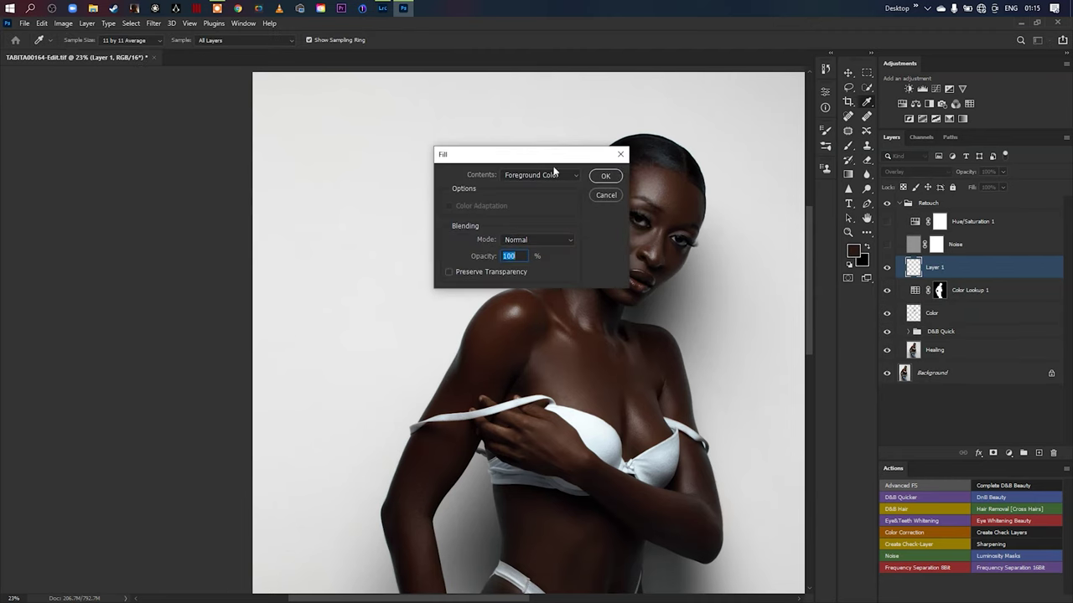
click(529, 176)
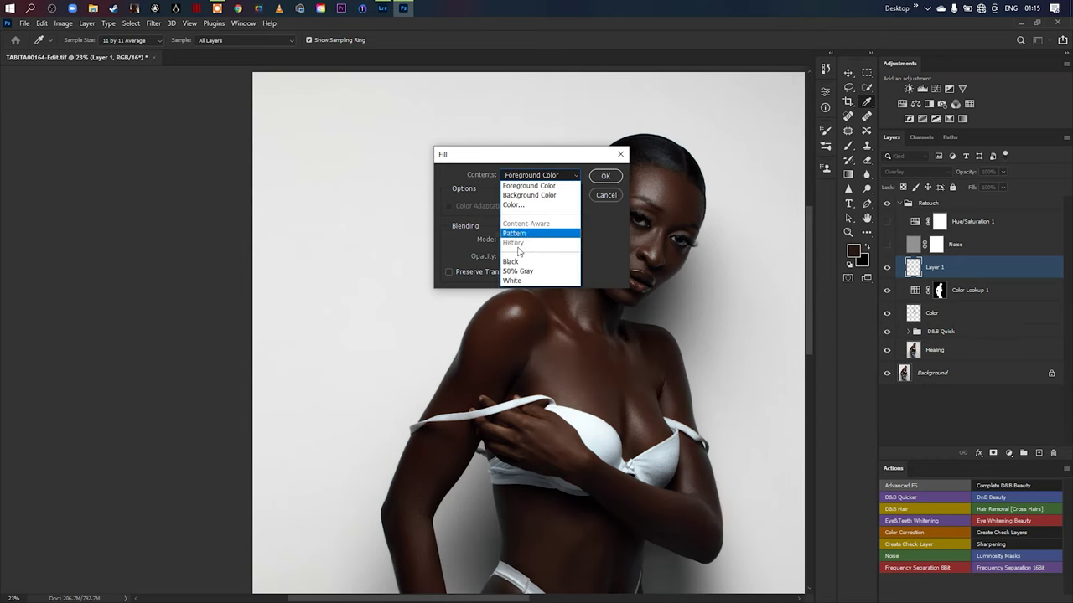
click(530, 271)
click(615, 181)
key(b)
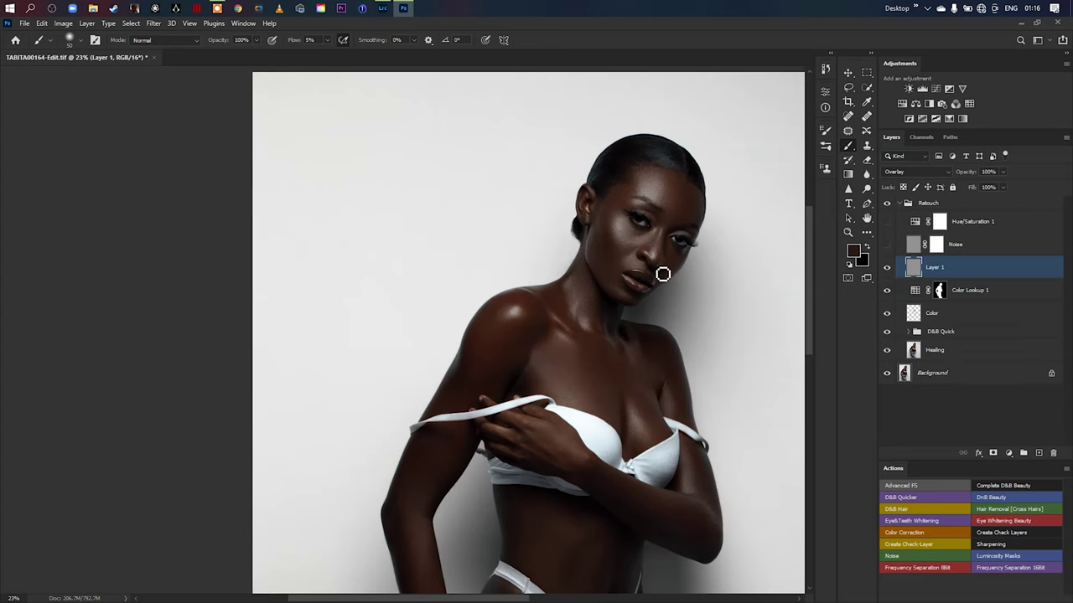
Step: Add monochromatic noise at amount 73.56 to the gray layer
scroll(632, 282, up, 3)
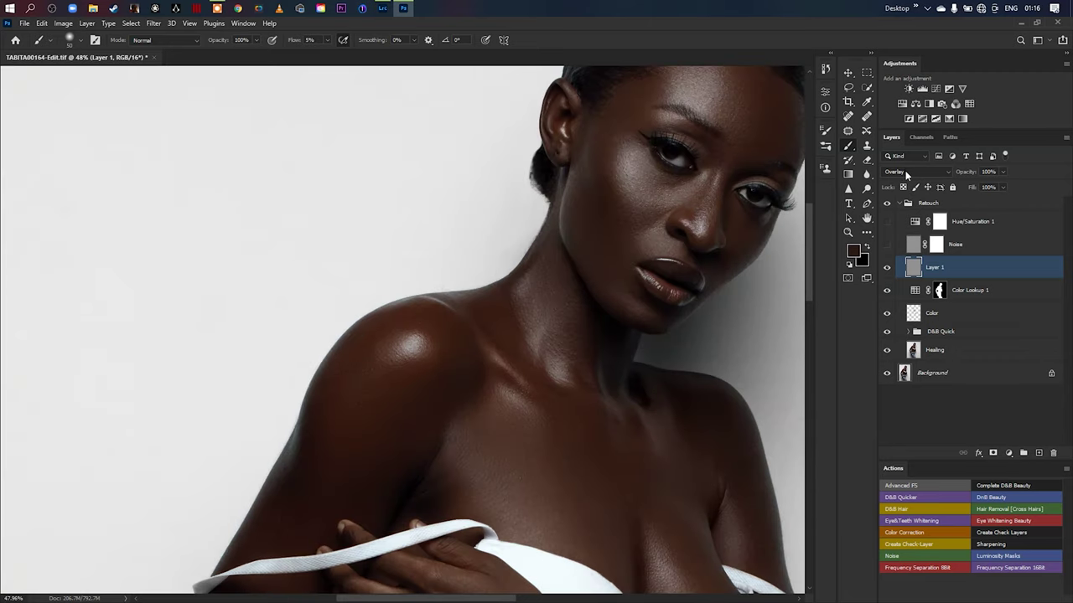
click(905, 173)
click(905, 178)
click(152, 23)
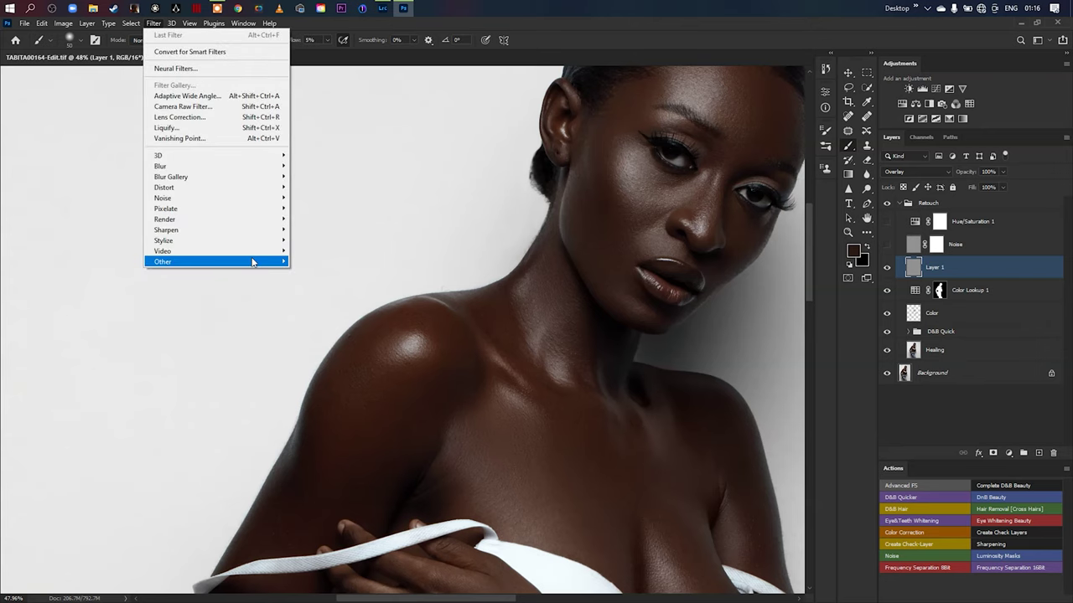
mouse_move(252, 262)
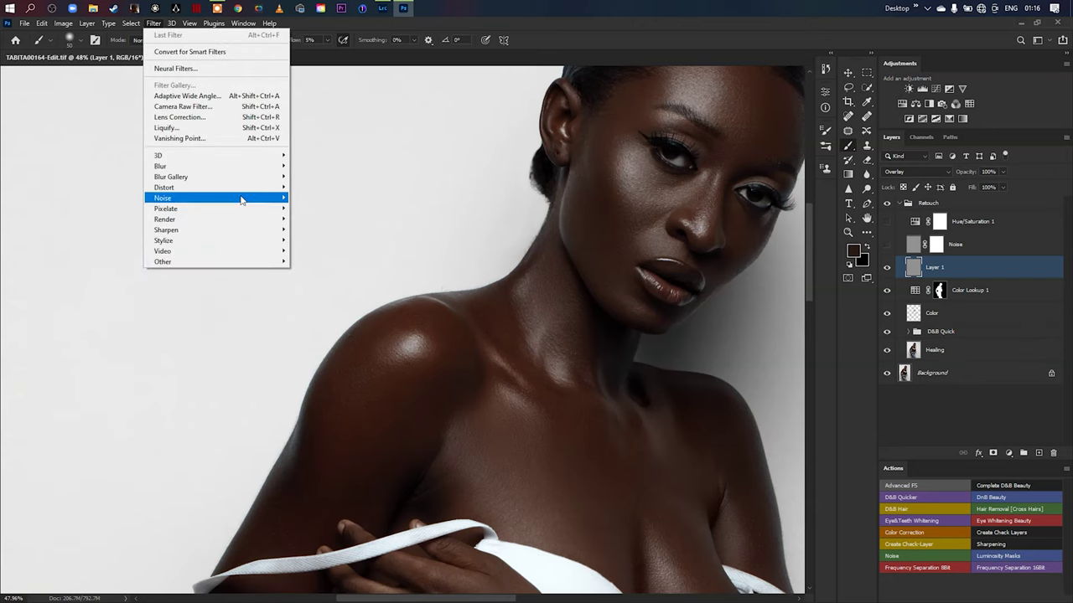
mouse_move(254, 199)
click(325, 199)
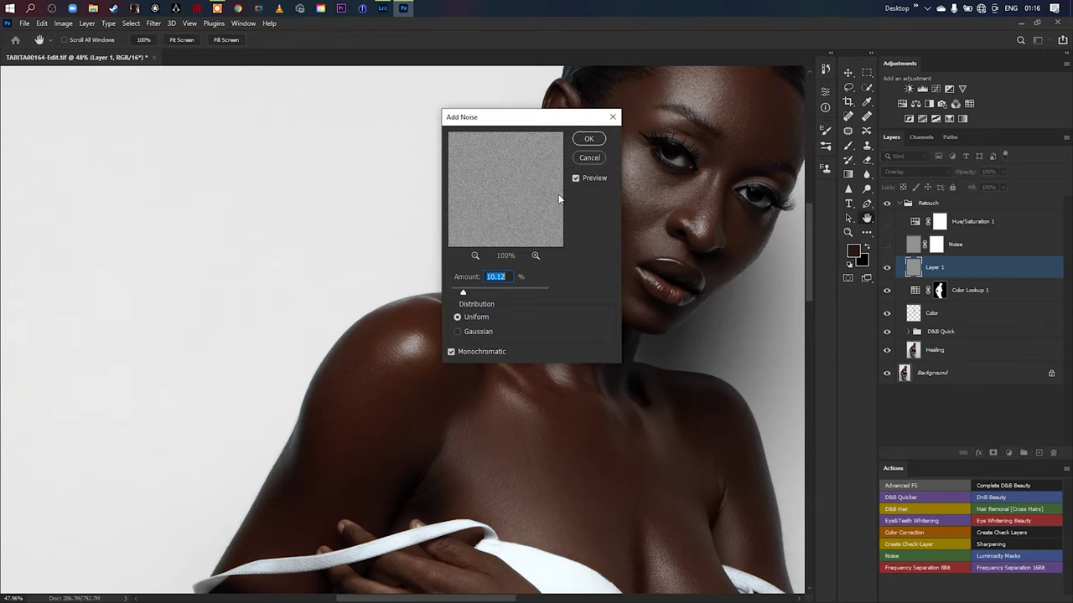
drag(517, 117, 712, 235)
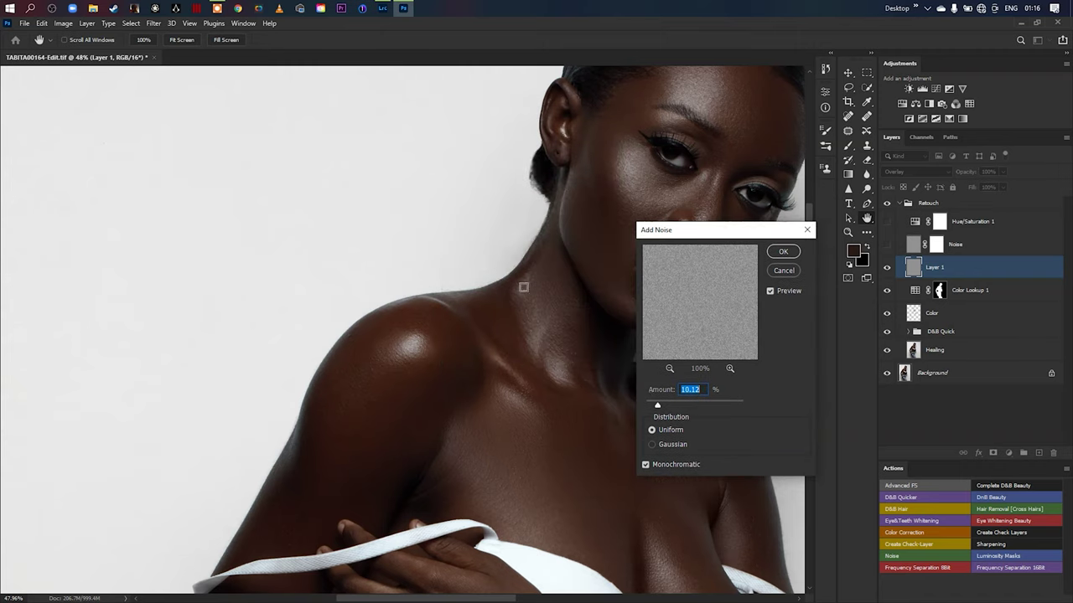
scroll(541, 267, up, 3)
drag(541, 264, 491, 310)
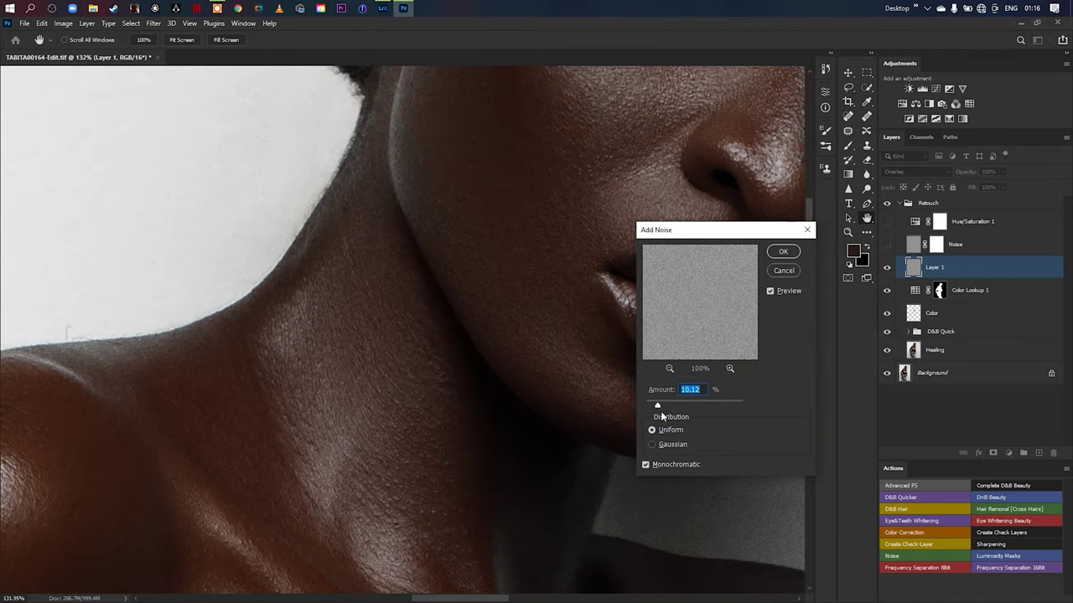
drag(670, 406, 693, 403)
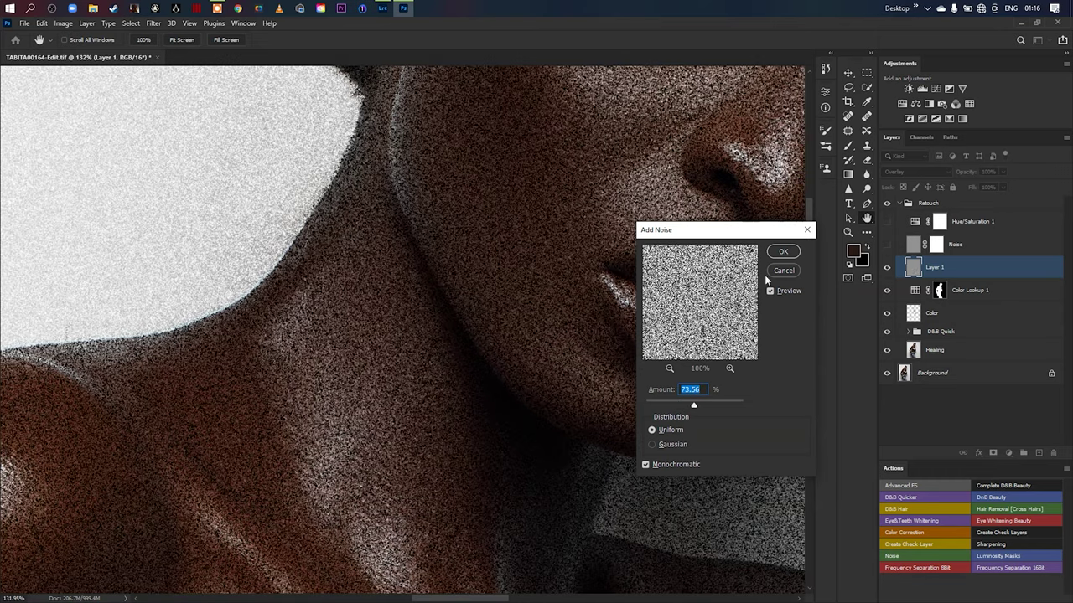
scroll(539, 311, down, 6)
scroll(554, 253, up, 3)
click(783, 251)
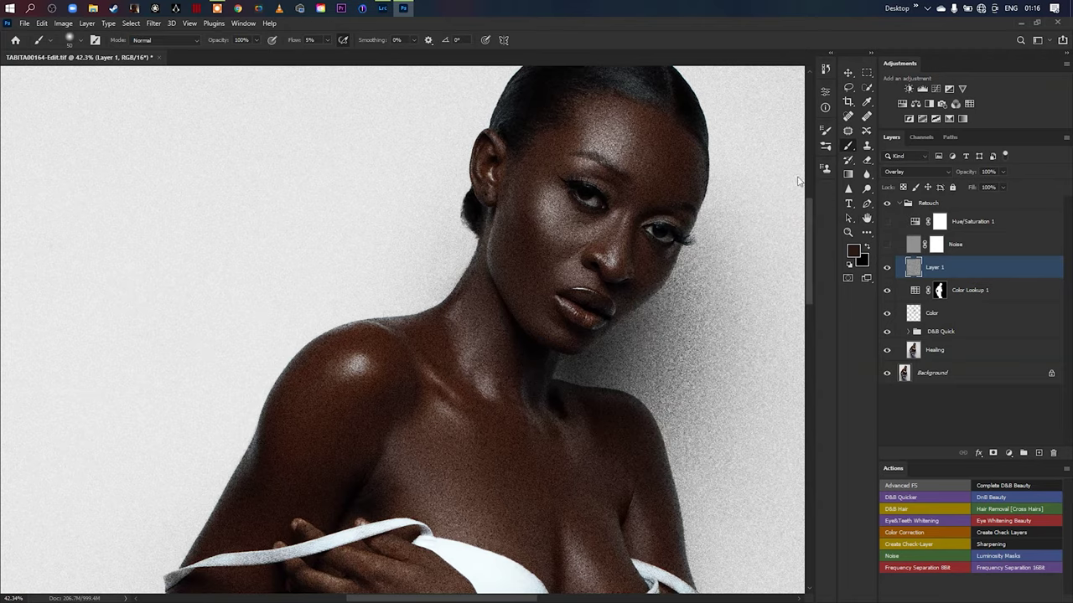
Step: Lower the grain layer's opacity to 8%
scroll(613, 178, up, 2)
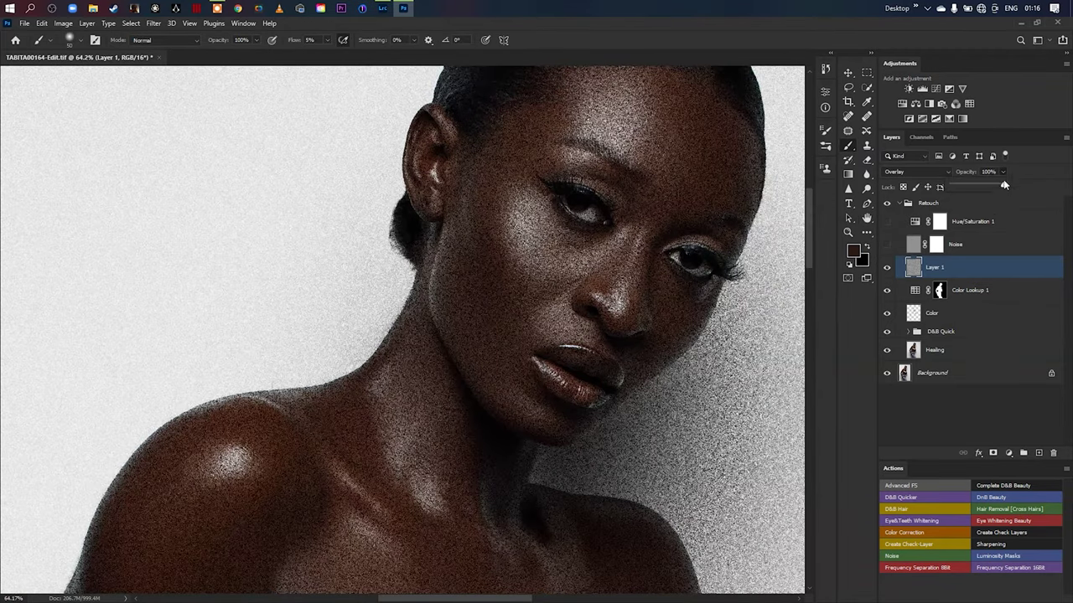
drag(1005, 187, 957, 191)
scroll(662, 251, up, 3)
scroll(674, 260, down, 3)
scroll(674, 260, down, 1)
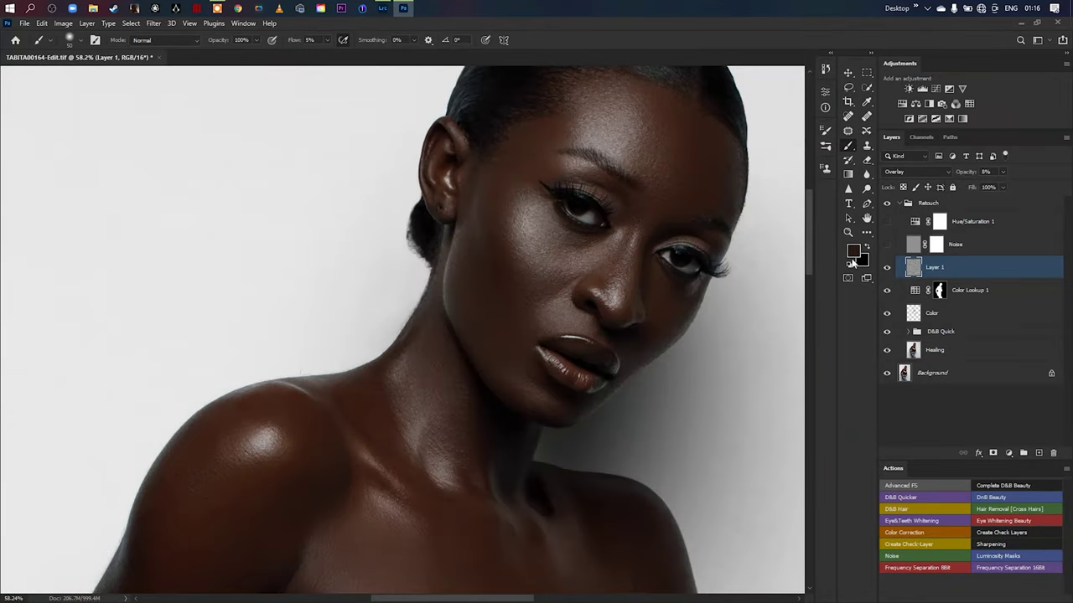
Step: Delete the grain test layer and turn on Hue/Saturation 1
key(Delete)
click(850, 263)
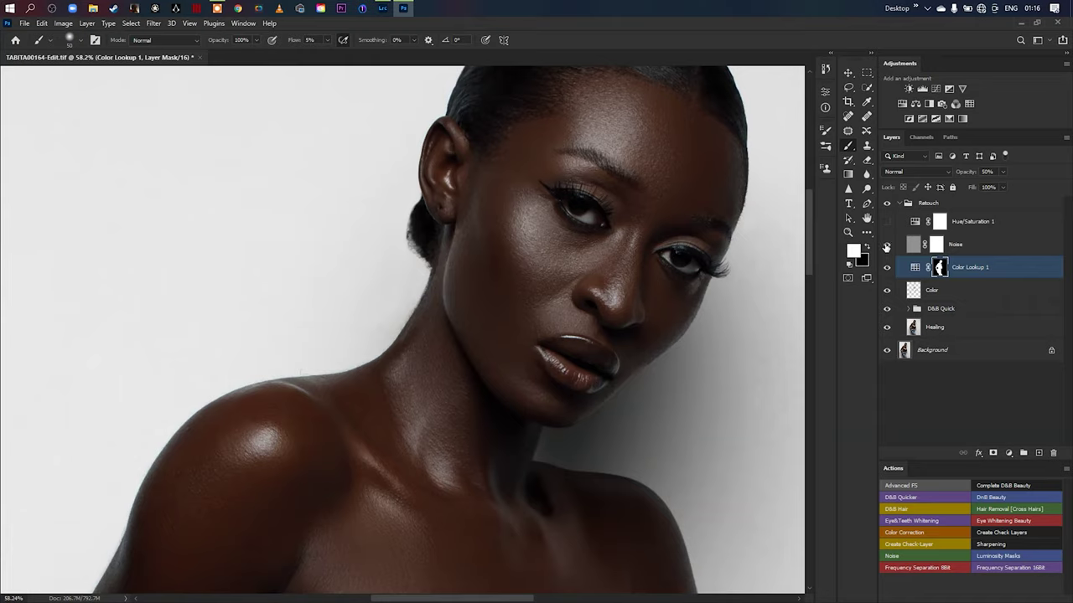
scroll(556, 274, up, 5)
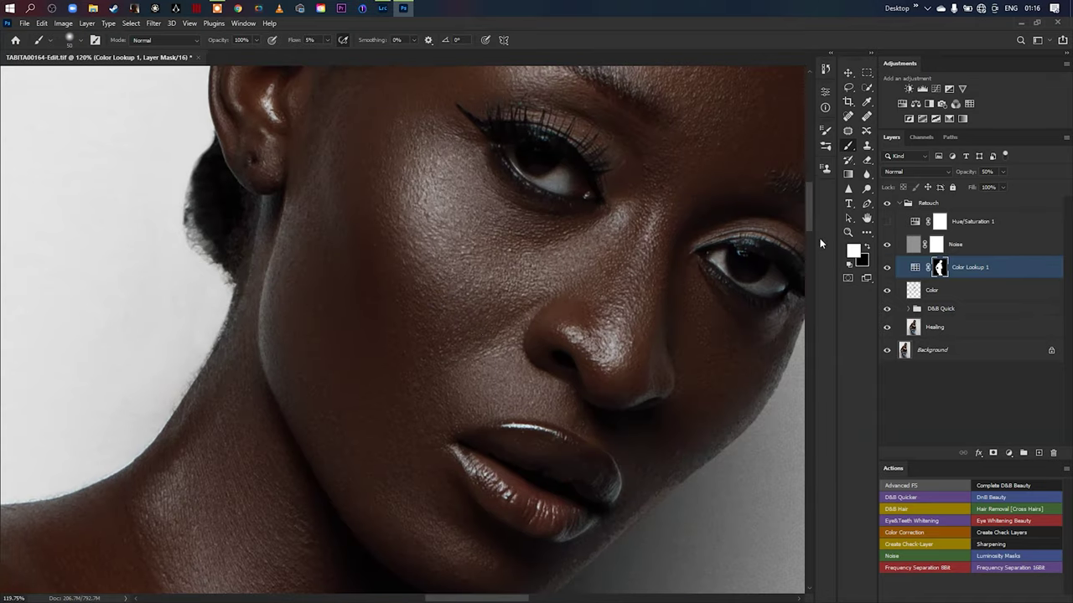
click(887, 223)
scroll(586, 251, down, 9)
scroll(522, 285, up, 6)
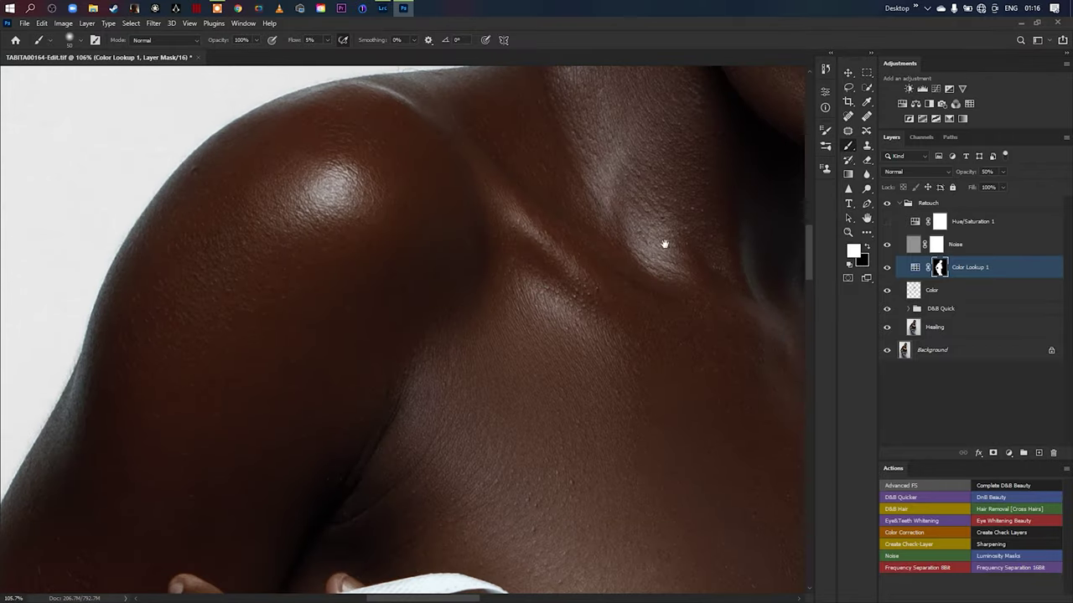
scroll(682, 220, down, 5)
scroll(527, 225, up, 4)
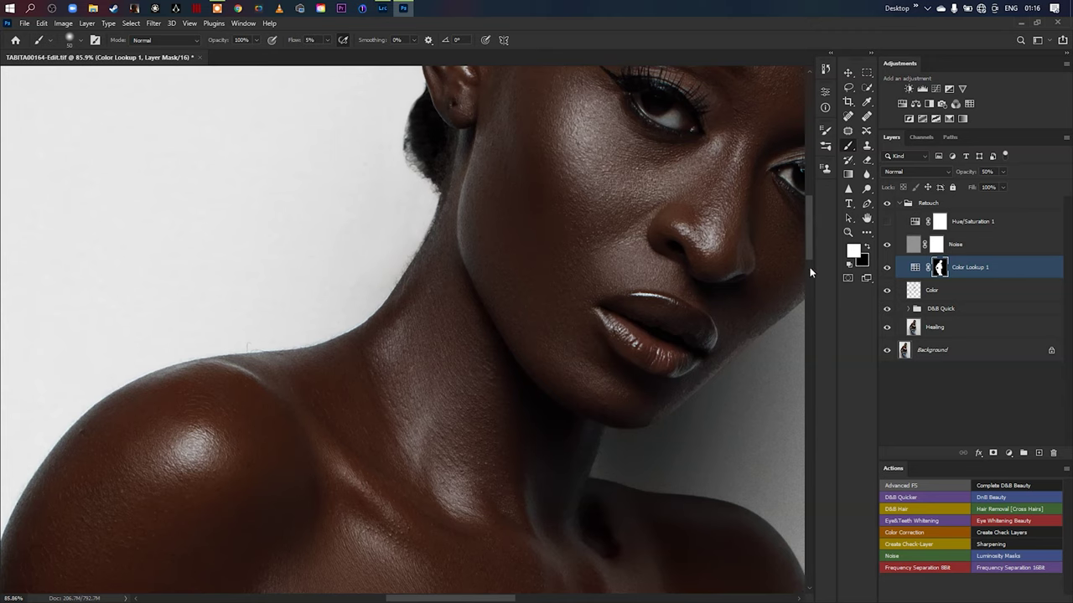
Step: Shift the Reds hue by +7 in Hue/Saturation 1, toggling it to compare skin tone
double_click(915, 221)
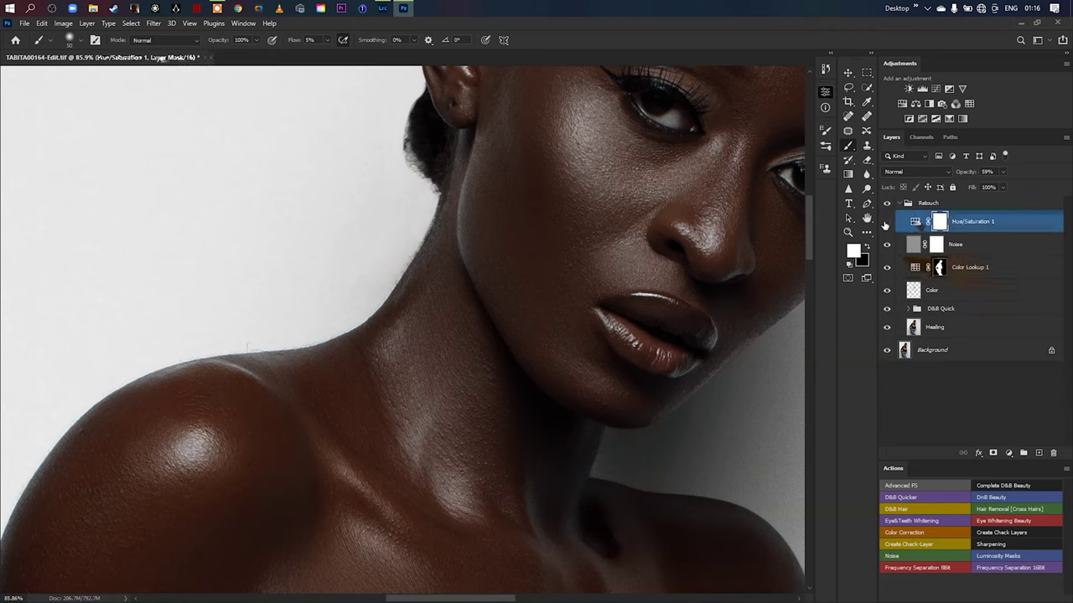
click(730, 140)
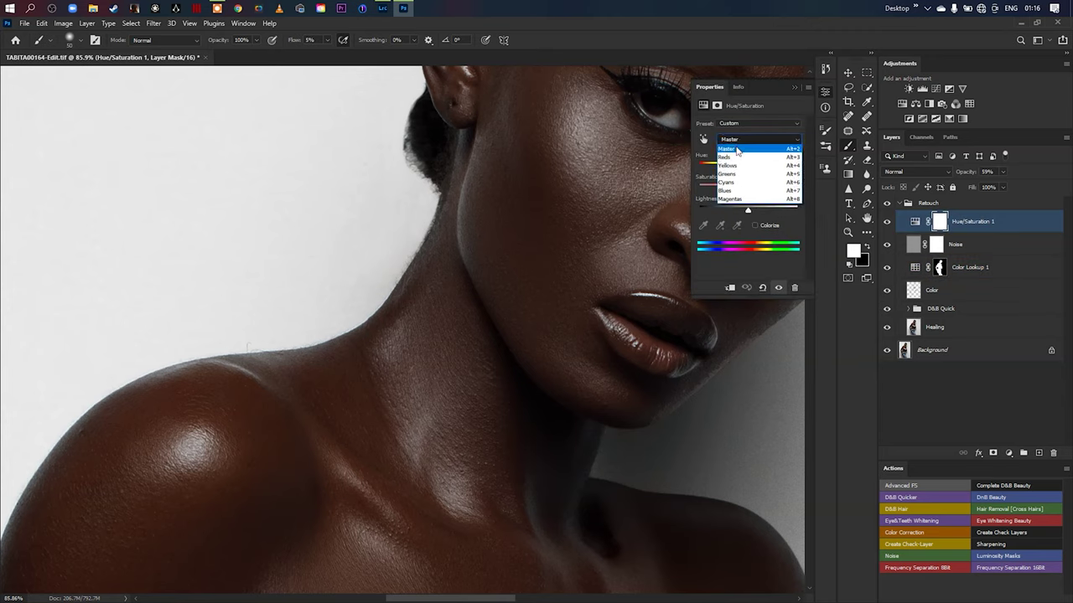
click(742, 158)
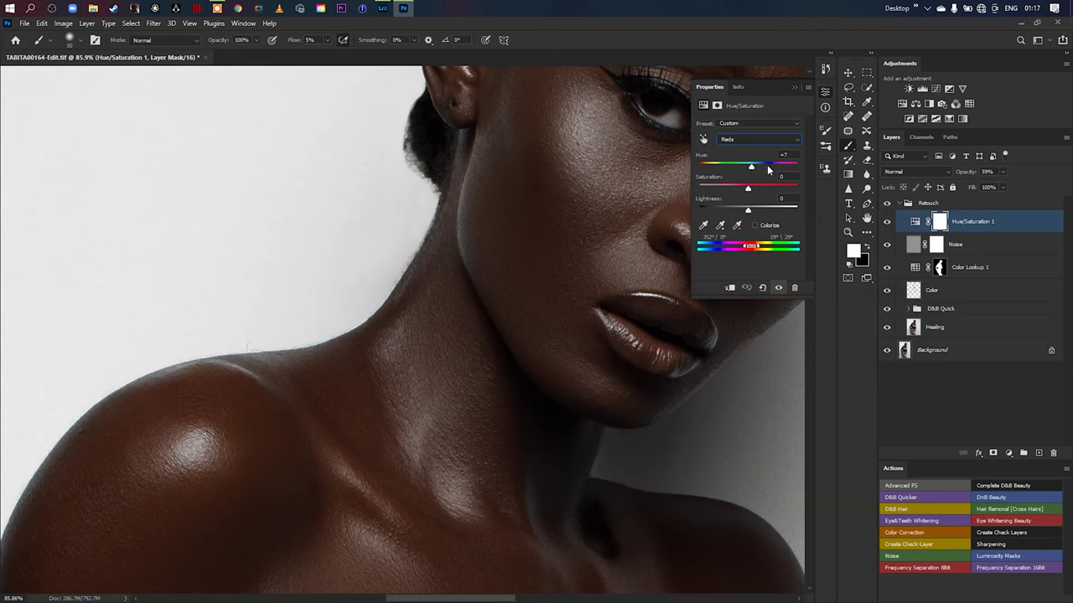
scroll(443, 349, down, 5)
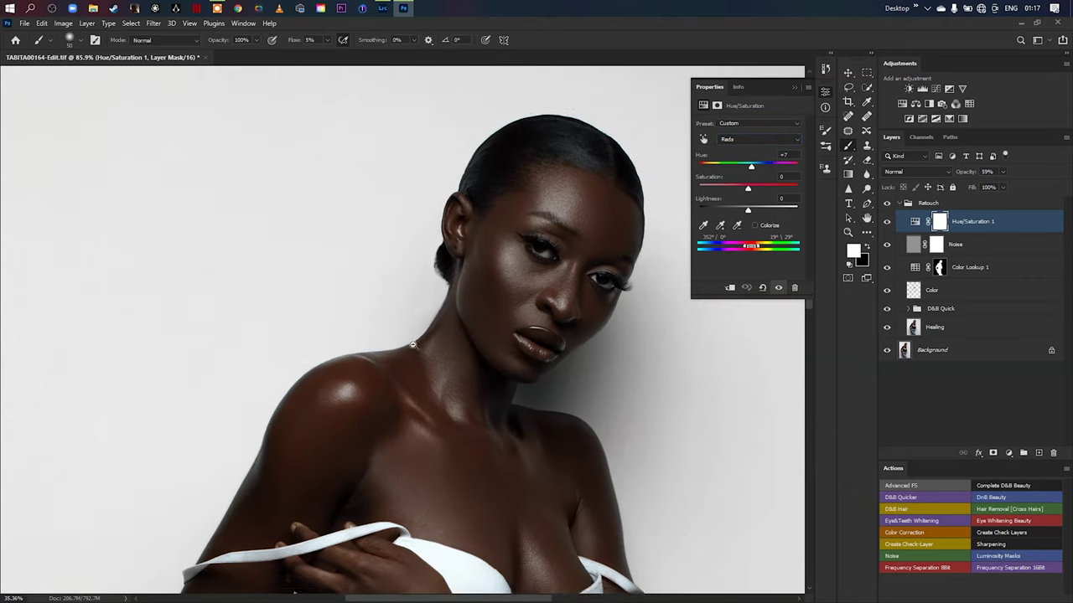
scroll(485, 264, up, 3)
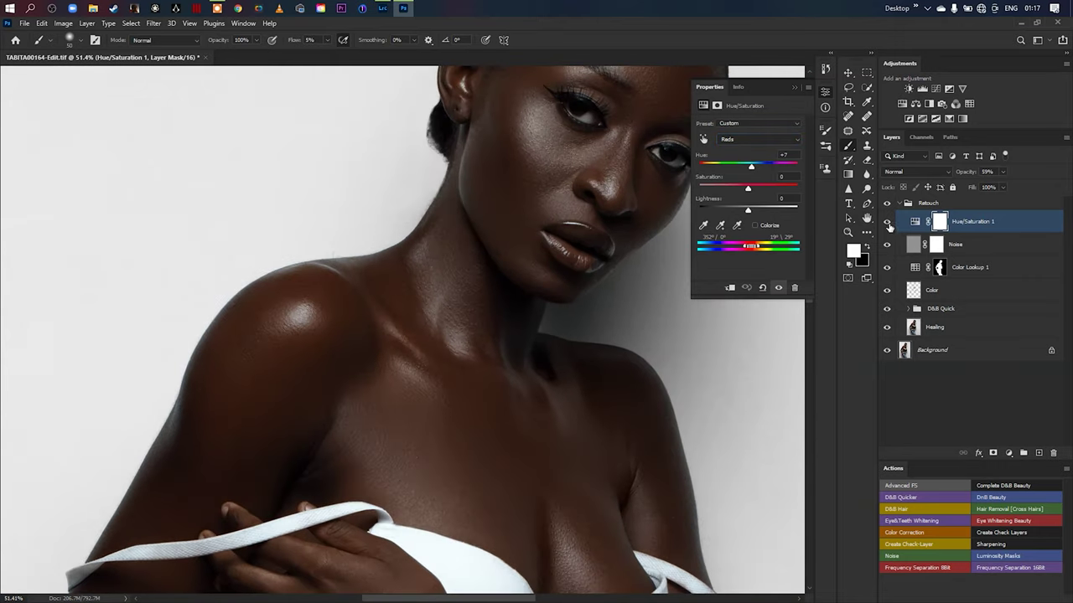
click(888, 222)
click(887, 223)
click(887, 223)
click(888, 223)
click(887, 222)
click(888, 223)
scroll(451, 327, down, 5)
scroll(471, 291, down, 2)
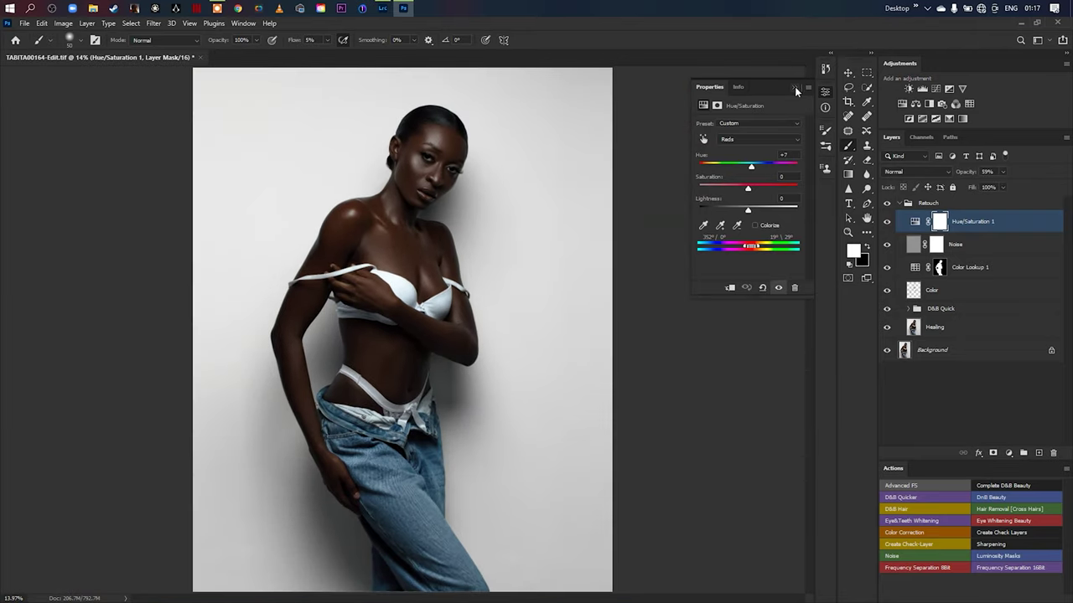
click(795, 86)
Step: Compare the photo with and without the Retouch group, then return it to Lightroom
click(900, 204)
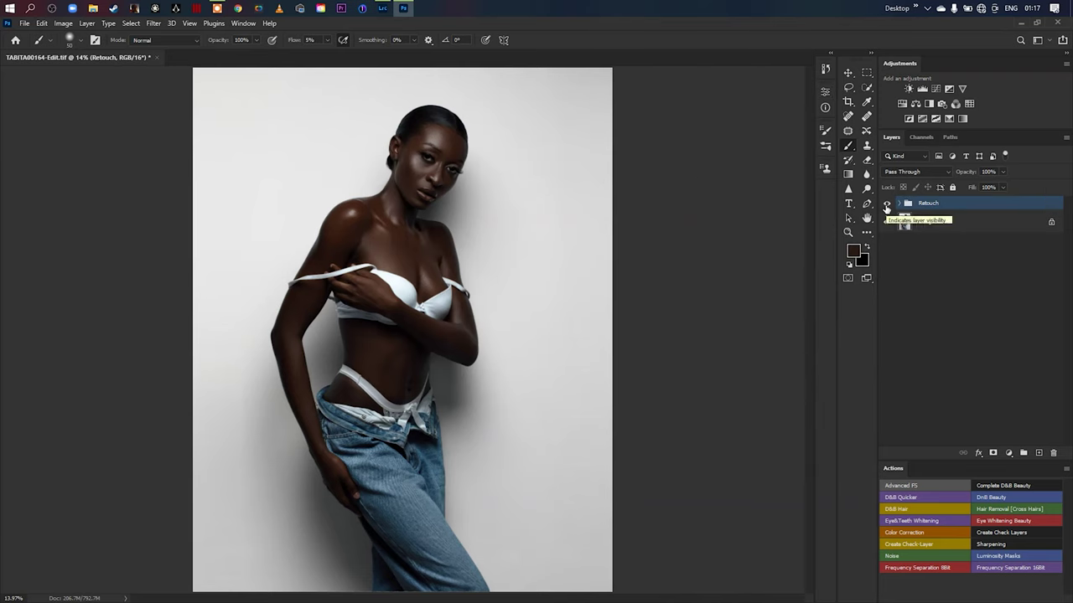
click(886, 204)
scroll(503, 335, down, 2)
scroll(488, 333, up, 1)
click(885, 205)
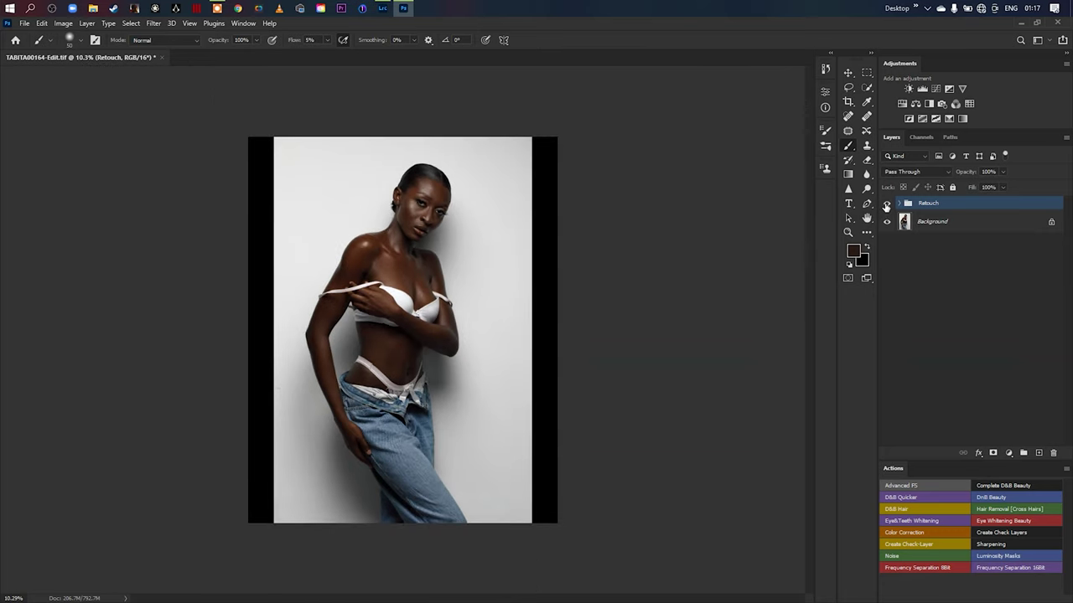
click(886, 205)
click(885, 205)
click(383, 7)
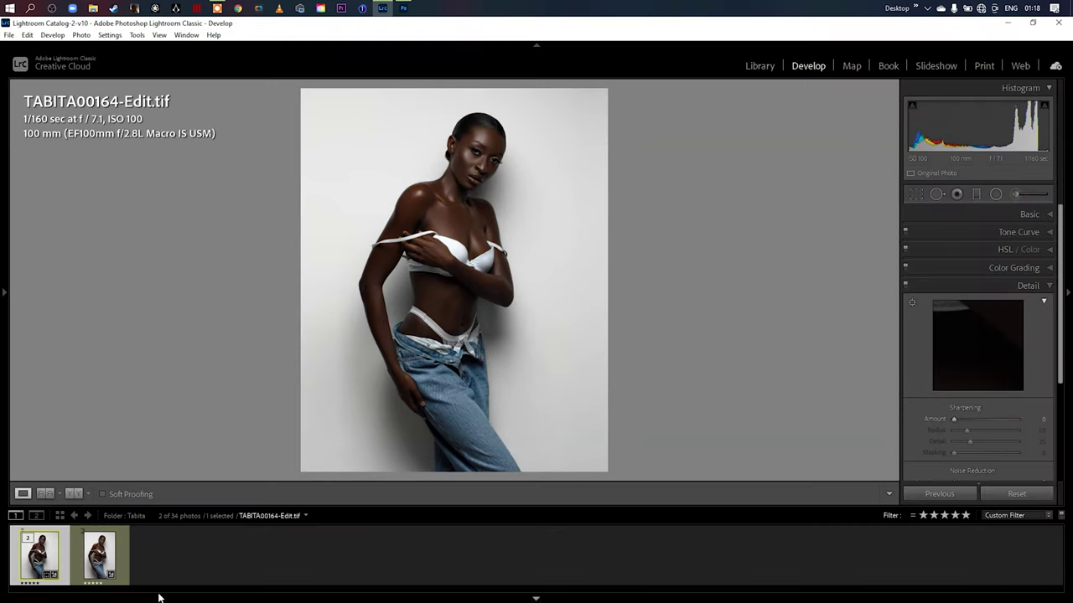
Step: Show TABITA00164.CR2 as Reference beside TABITA00164-Edit.tif, then reveal the Basic panel's Presence sliders
click(49, 495)
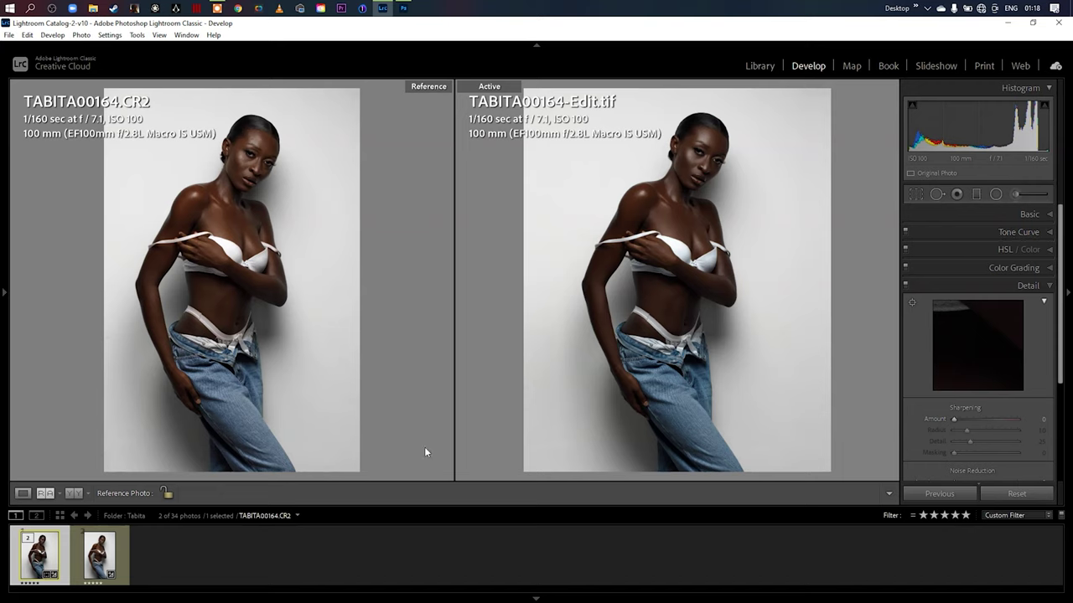
click(1014, 216)
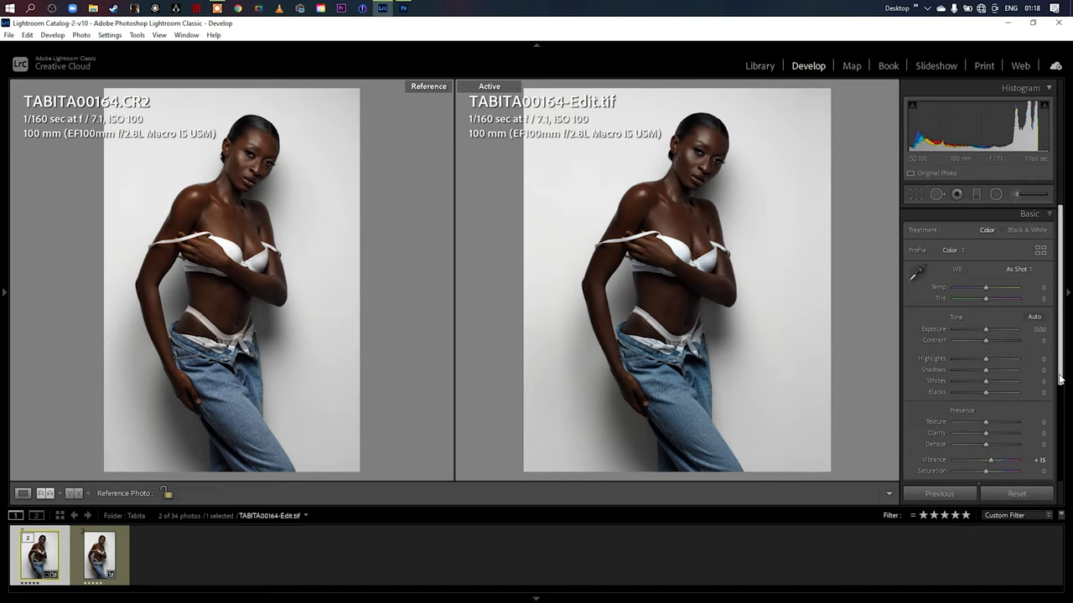
scroll(1060, 380, down, 2)
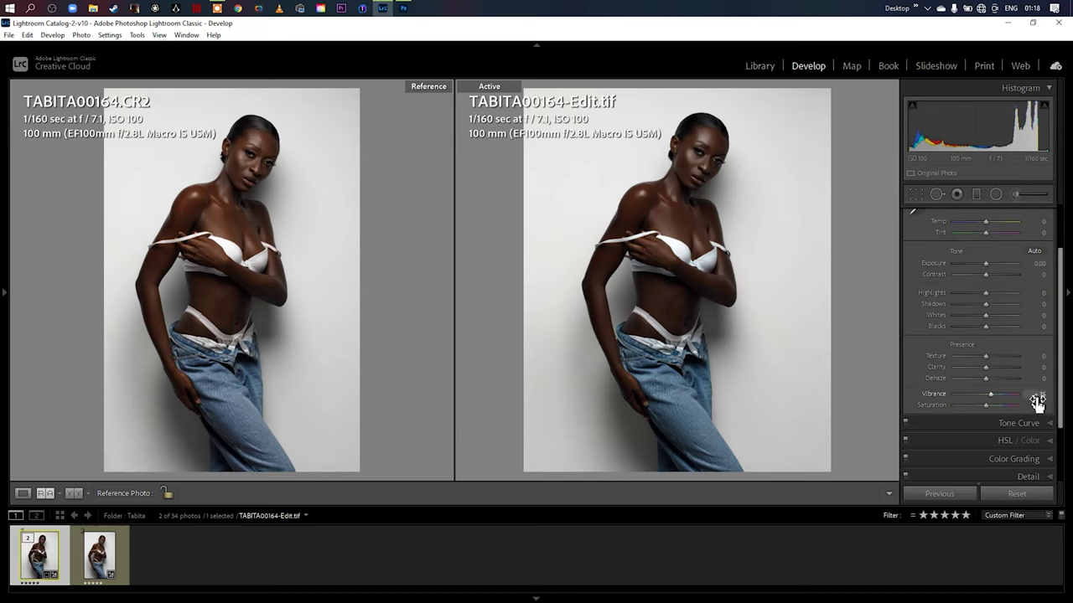